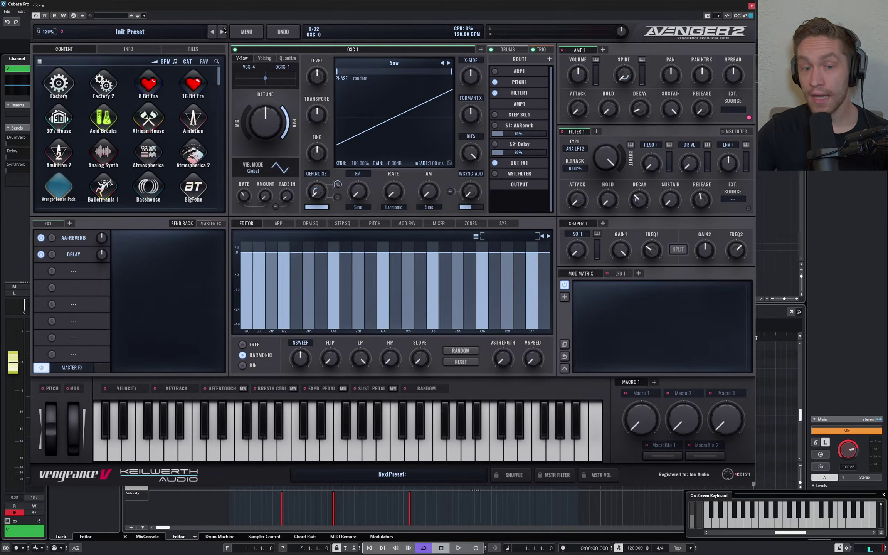
Step: Initialize all synth settings to start from a blank preset and audition a note
click(246, 32)
click(251, 79)
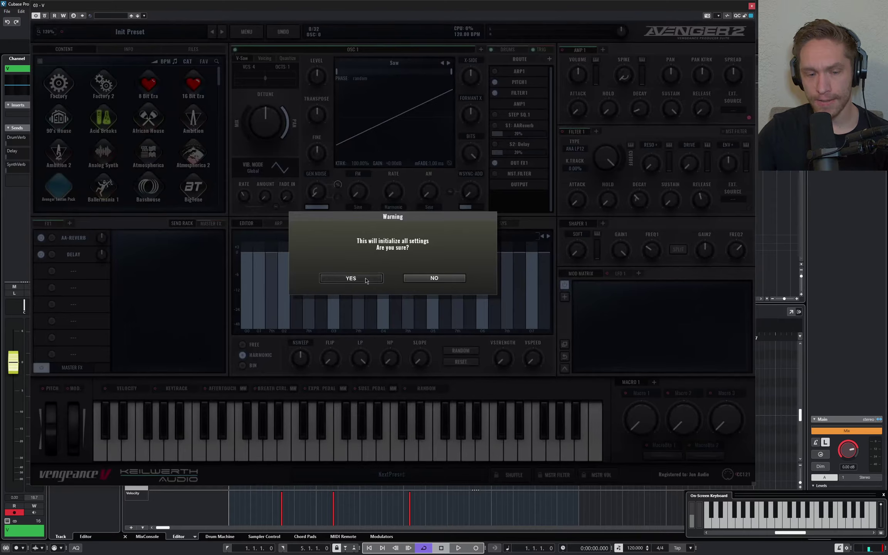
click(368, 278)
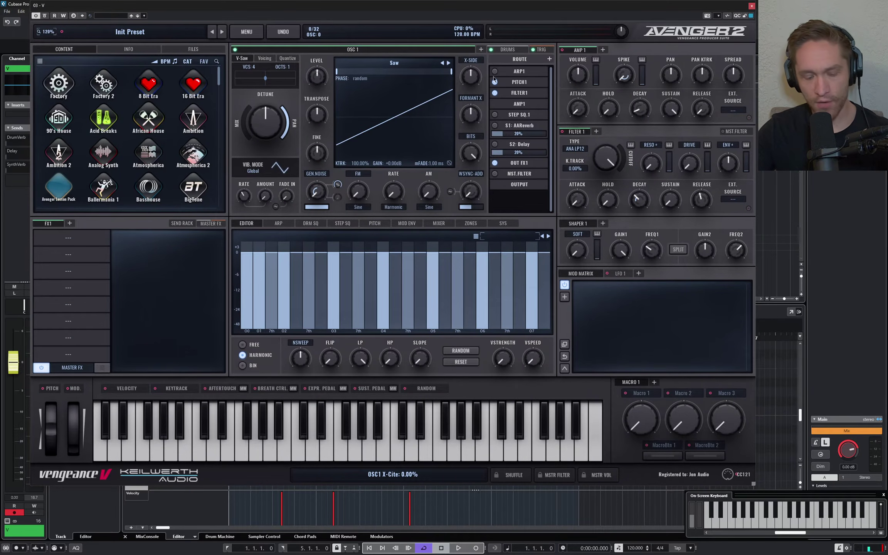
key(z)
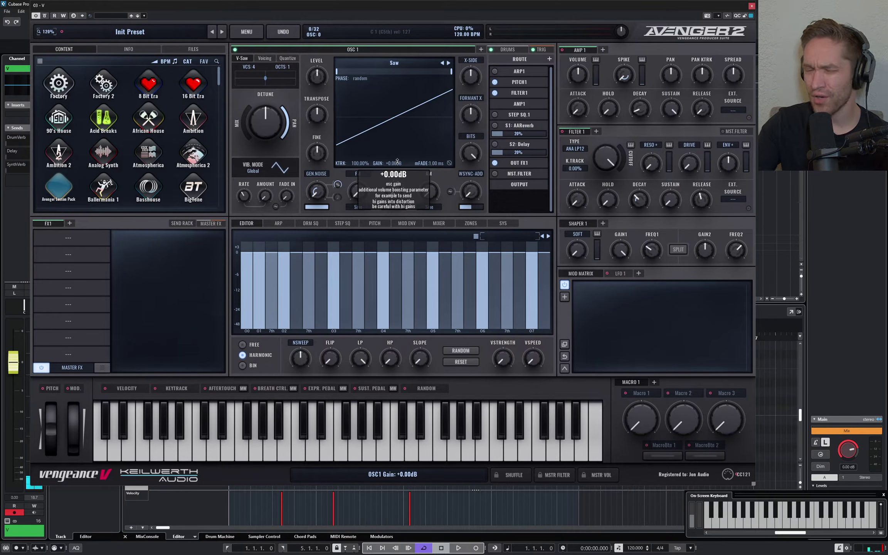
Step: Set oscillator 1's gain to -oo dB and raise its generated noise volume to about 97%, auditioning the note
scroll(397, 161, down, 10)
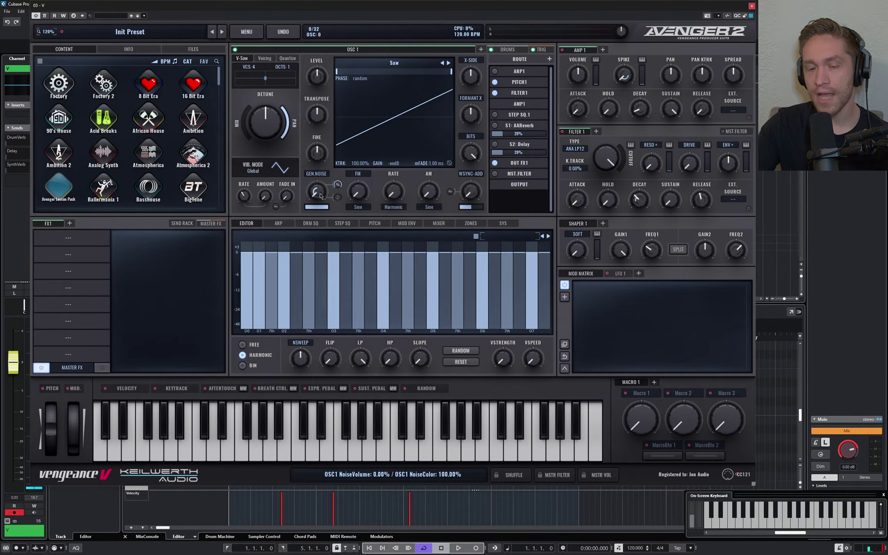
scroll(338, 190, up, 5)
key(z)
key(z)
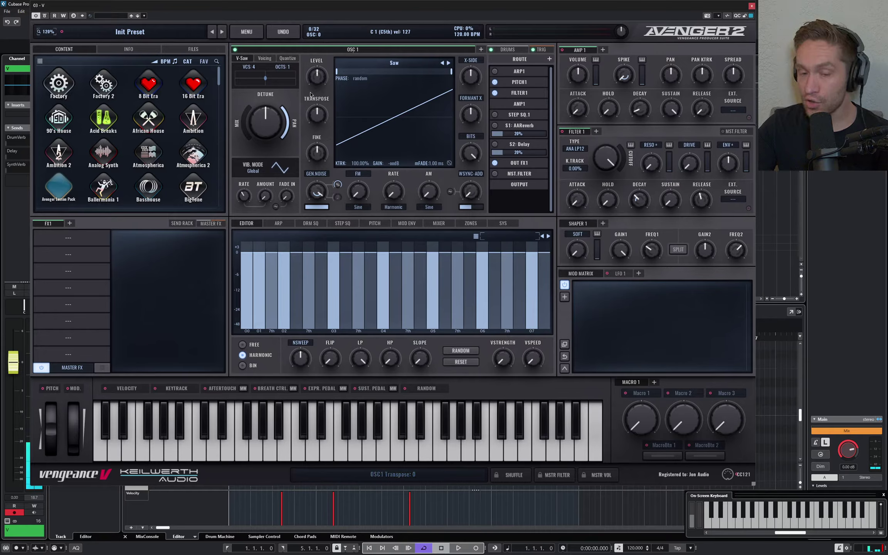
Step: Darken oscillator 1's noise color to about -46% and trim the noise volume to about 95% while auditioning it
scroll(318, 196, down, 10)
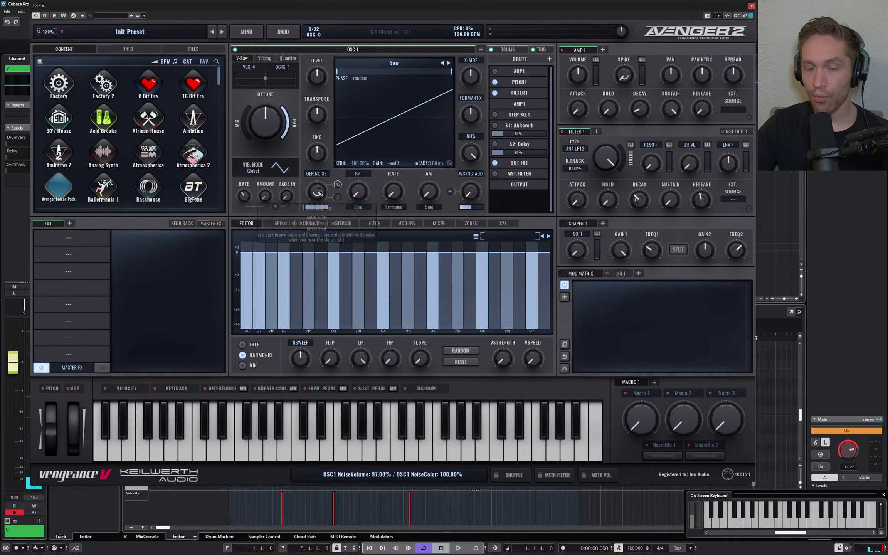
scroll(317, 197, down, 4)
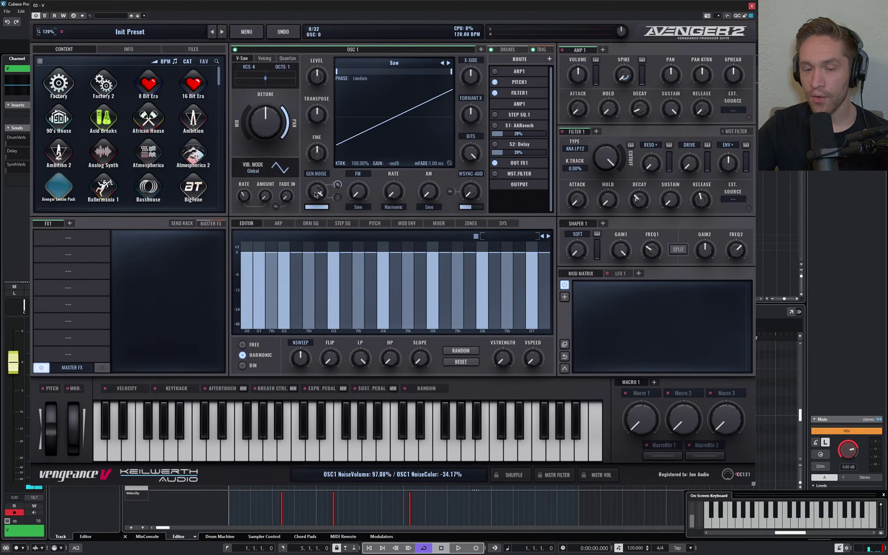
key(z)
scroll(315, 198, down, 2)
scroll(315, 197, up, 1)
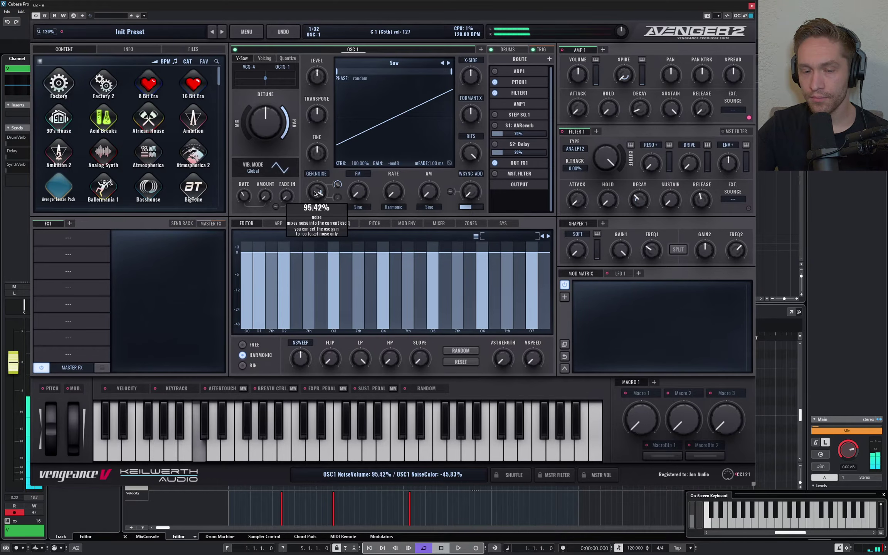
scroll(315, 204, down, 3)
scroll(314, 204, up, 1)
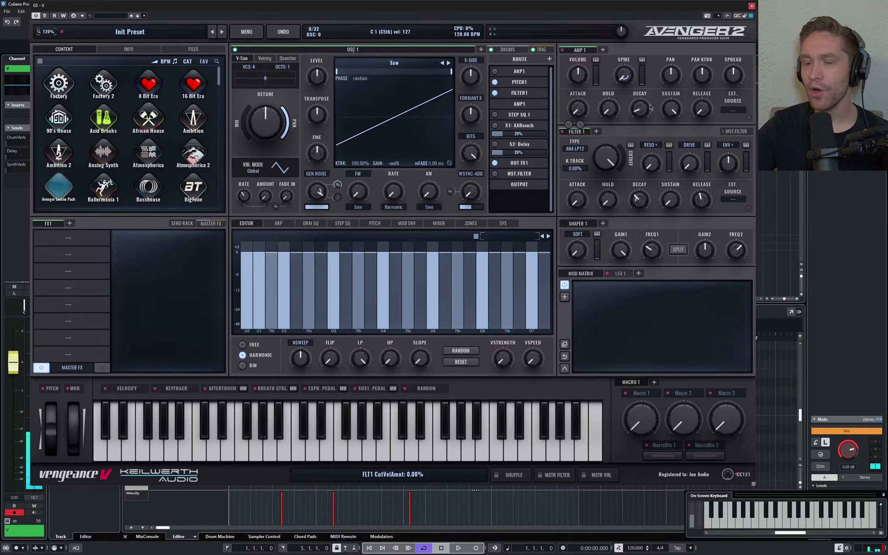
Step: Lengthen the Amp 1 envelope release to about 6534 ms
mouse_move(674, 119)
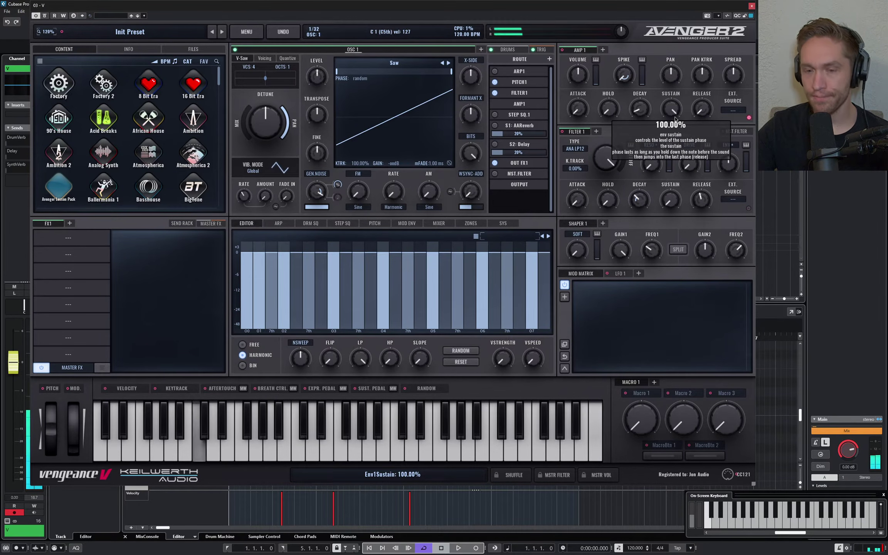
mouse_move(703, 107)
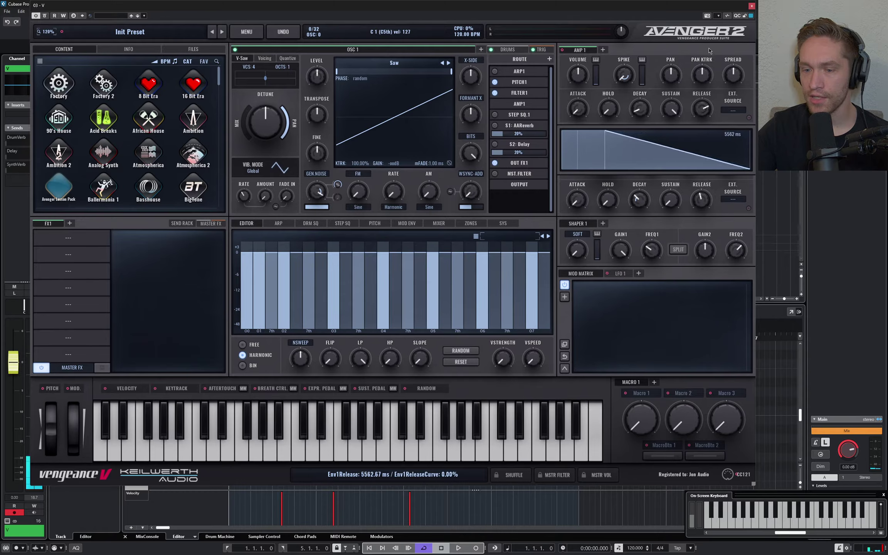
mouse_move(733, 142)
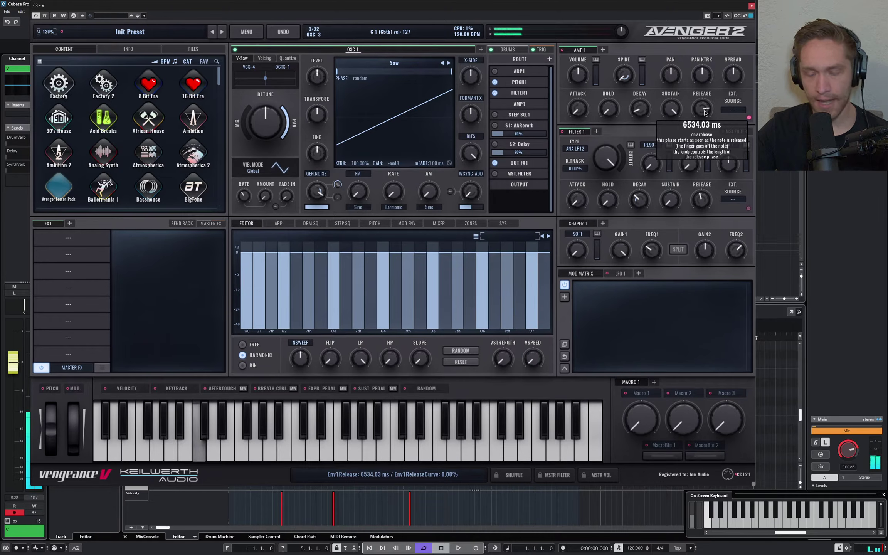
Step: Lower the Filter 1 cutoff to about 111 Hz while auditioning the noise
mouse_move(610, 122)
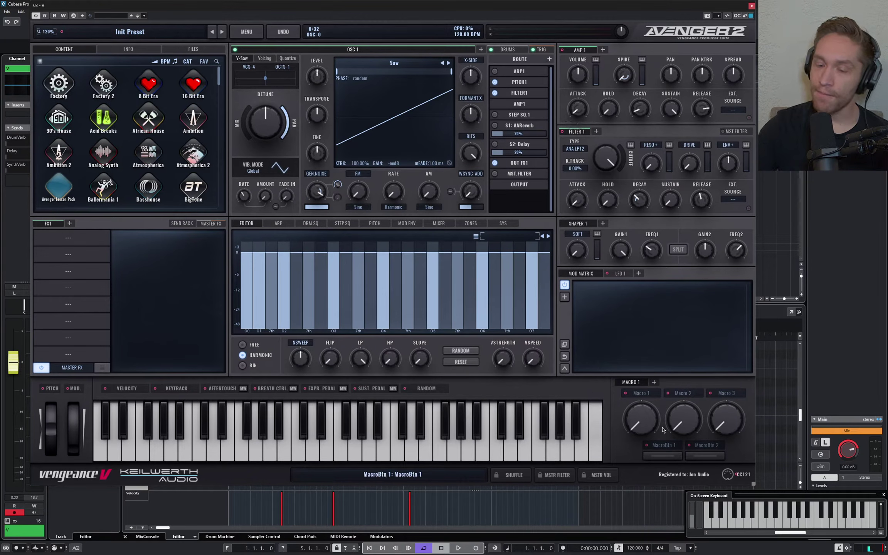
mouse_move(636, 416)
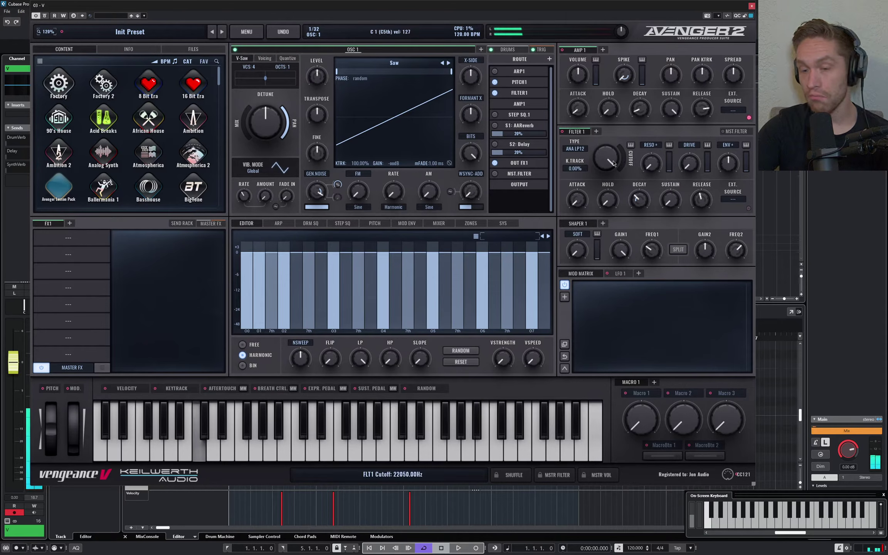
drag(621, 161, 609, 227)
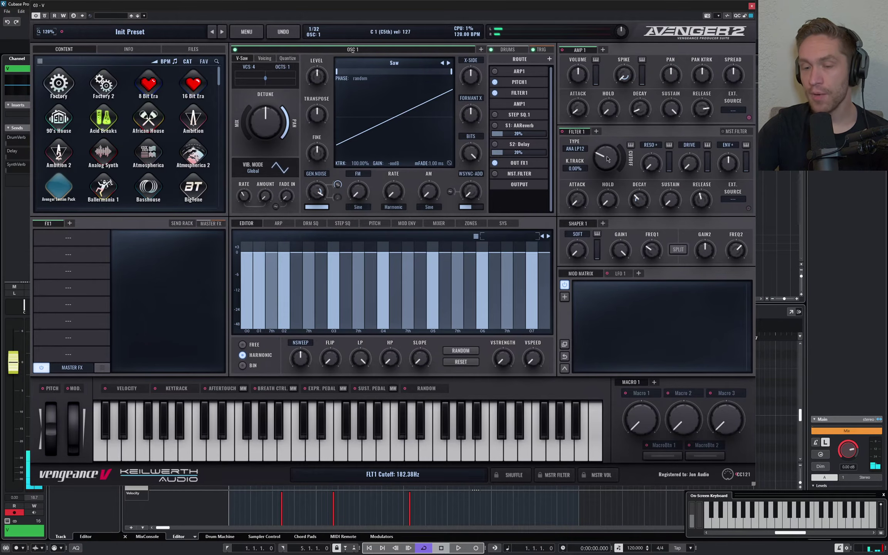
scroll(606, 167, down, 2)
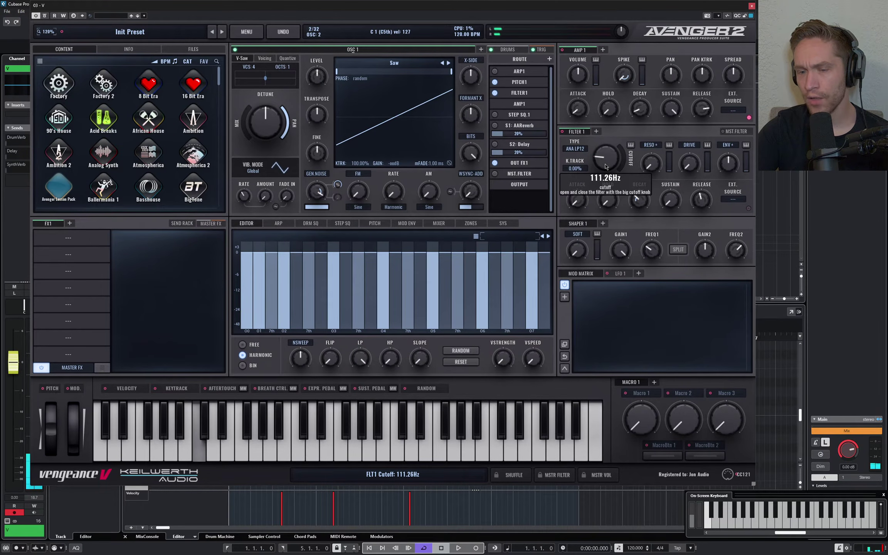
Step: Assign Macro 1 to the Filter 1 cutoff in percent mode with an amount of 100, and turn the macro to just past halfway
drag(637, 398, 601, 156)
drag(645, 423, 645, 398)
click(650, 299)
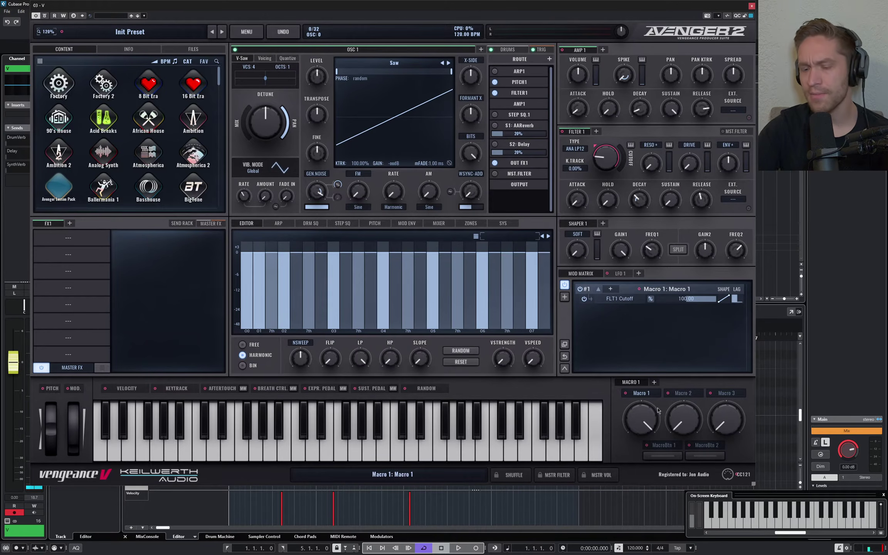
drag(658, 413, 651, 460)
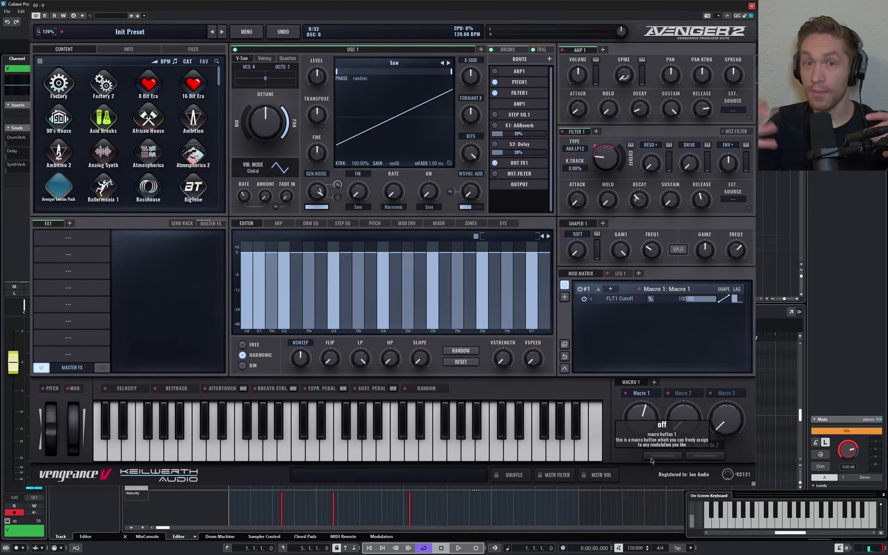
Step: Assign LFO 1 to the Filter 1 cutoff and change its shape from a sine to the jagged random-style curve
click(619, 275)
drag(618, 274, 620, 250)
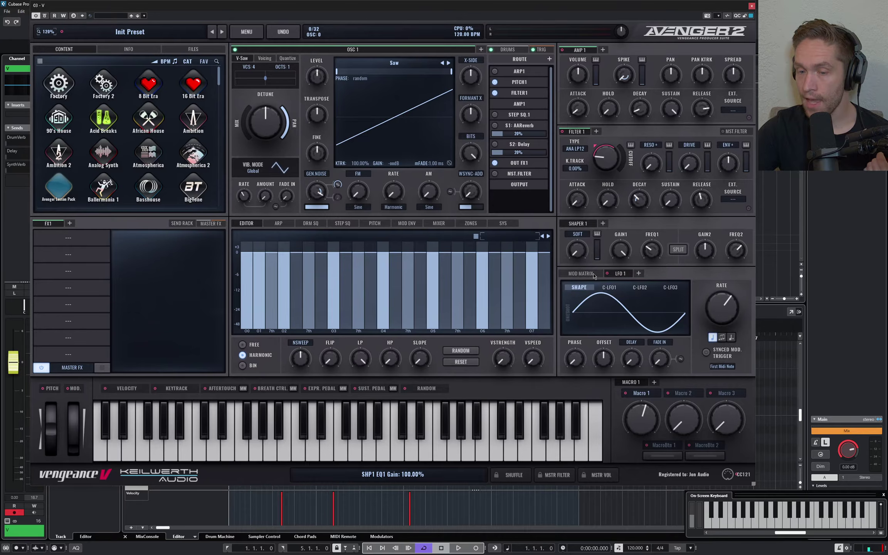
click(567, 313)
click(631, 343)
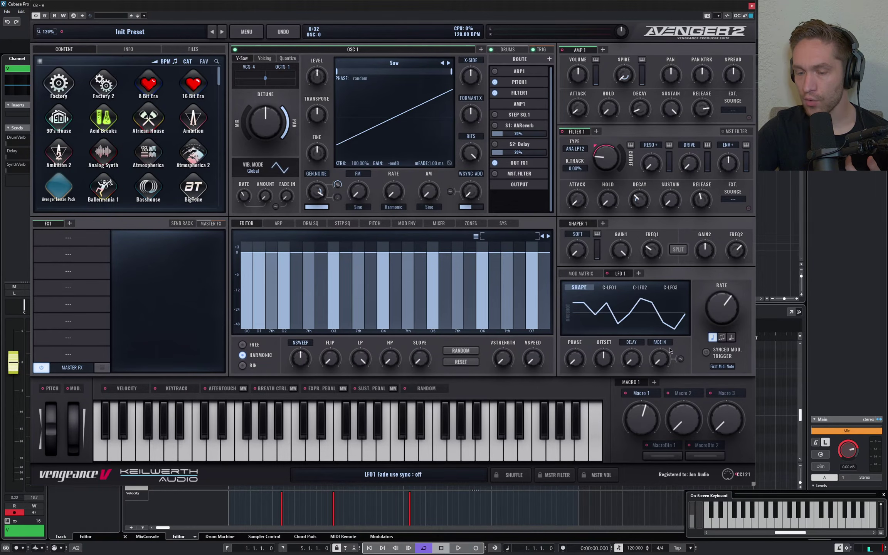
Step: Turn off LFO 1's tempo sync, set its rate to 0.22 Hz and its trigger to FREE
click(713, 338)
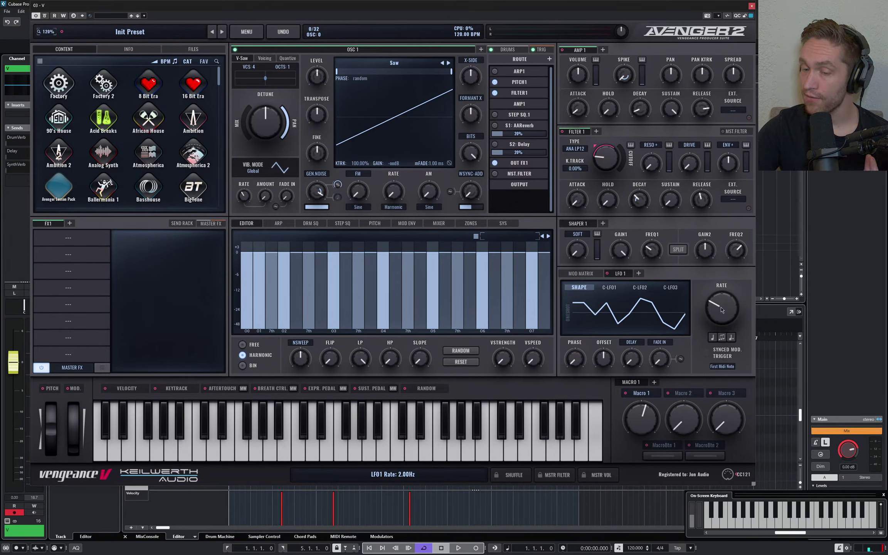
drag(722, 310, 723, 322)
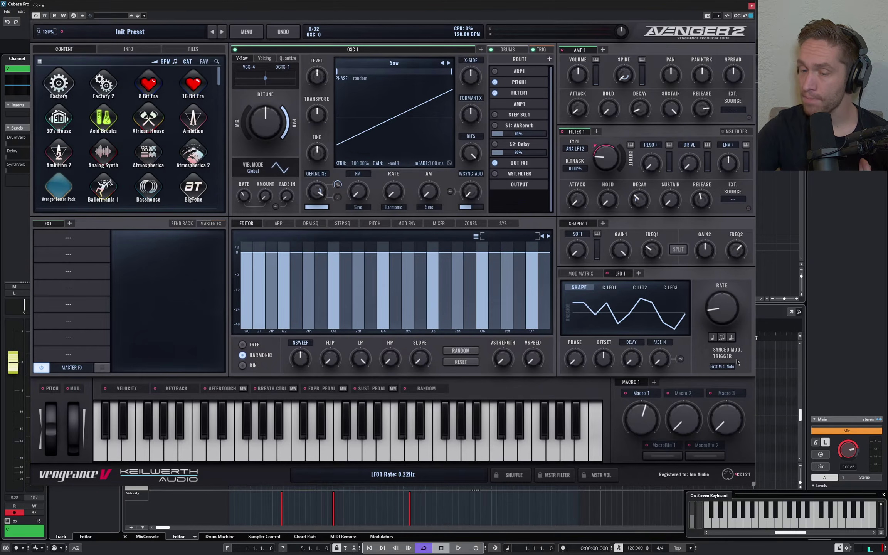
click(723, 366)
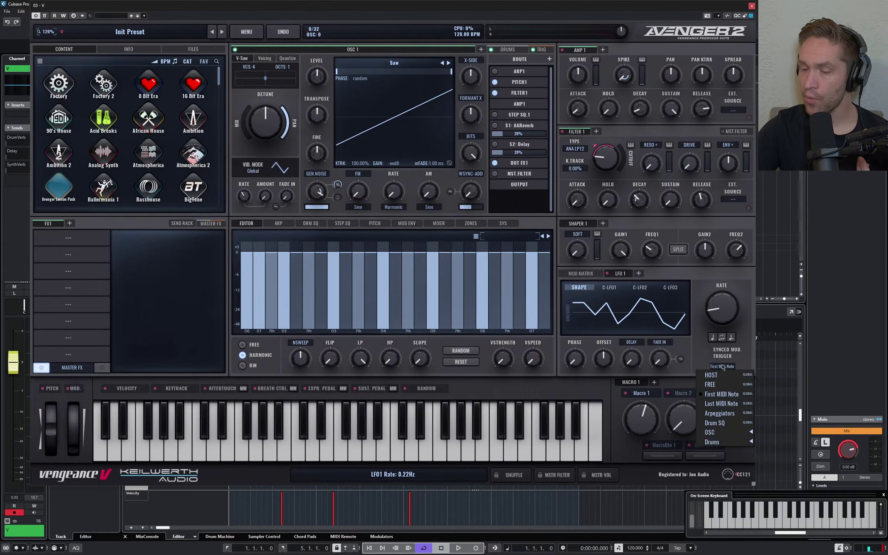
click(713, 385)
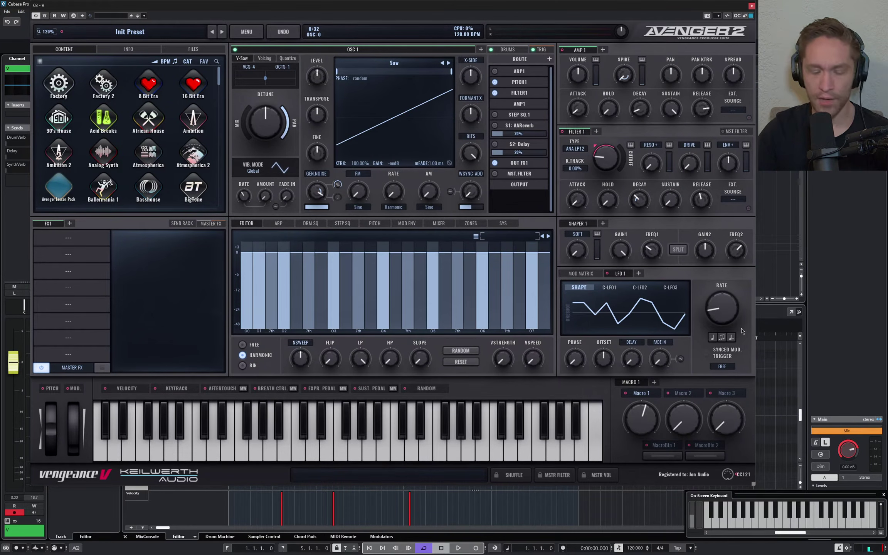
key(z)
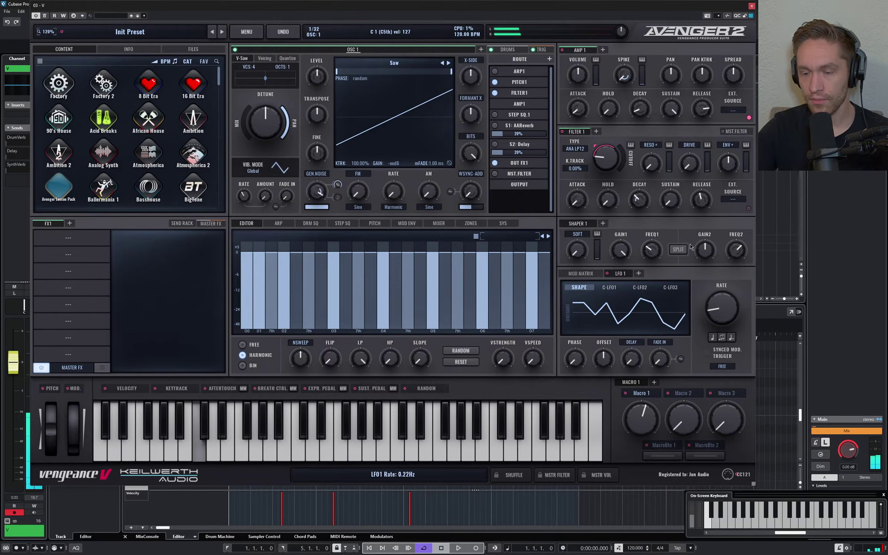
Step: Set LFO 1's modulation amount on the Filter 1 cutoff to 3 and audition a note
click(581, 274)
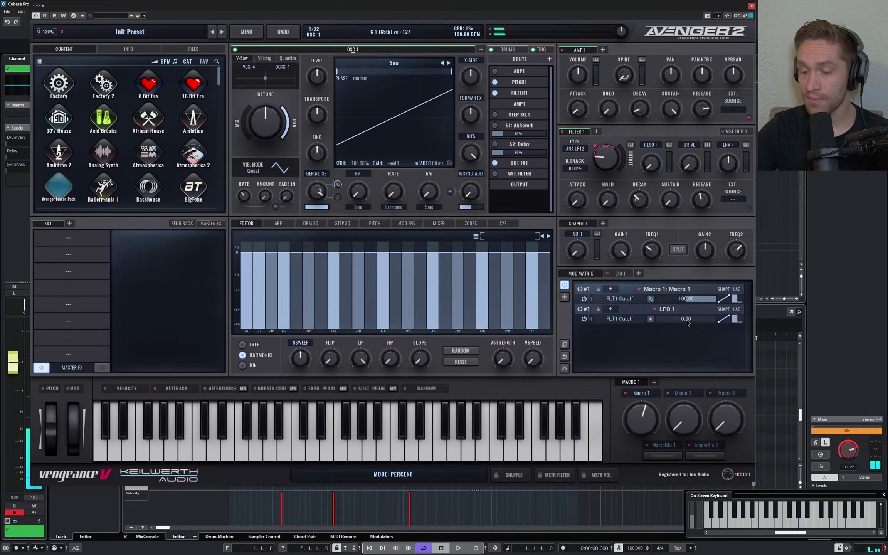
double_click(686, 318)
text(3)
key(Return)
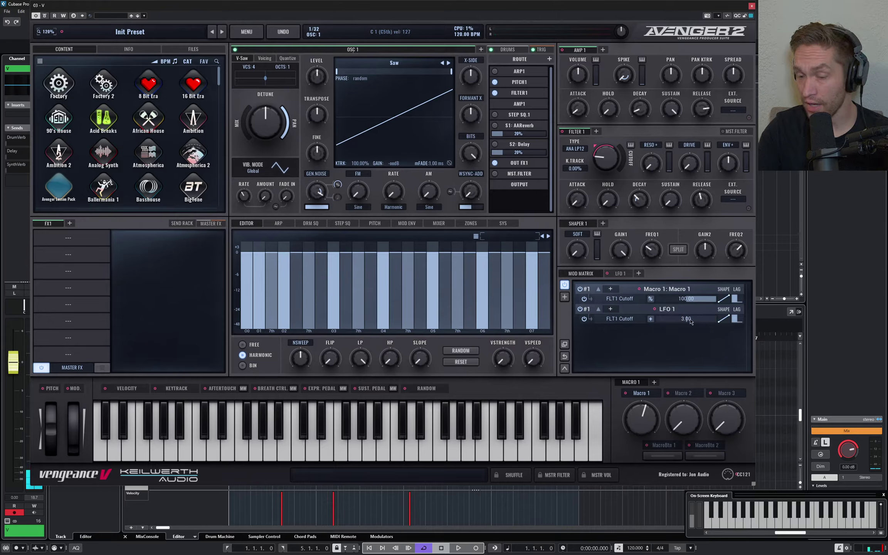
key(z)
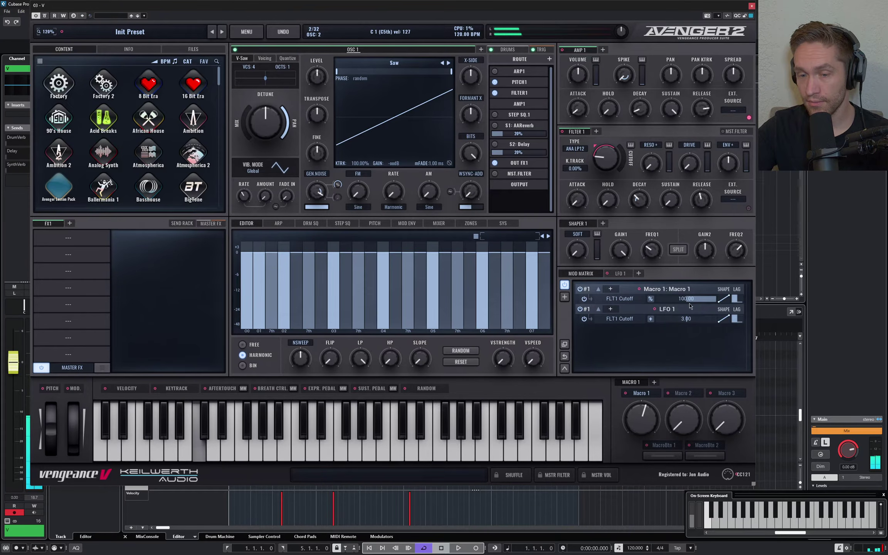
Step: Raise LFO 1's rate to 19.49 Hz and turn Macro 1 up to 72.50% while auditioning the modulation
click(622, 273)
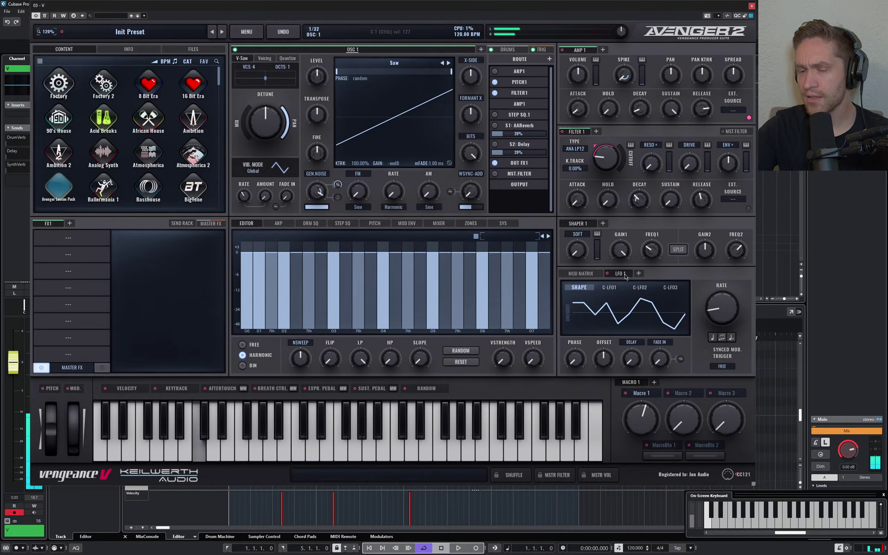
mouse_move(728, 317)
drag(728, 317, 714, 275)
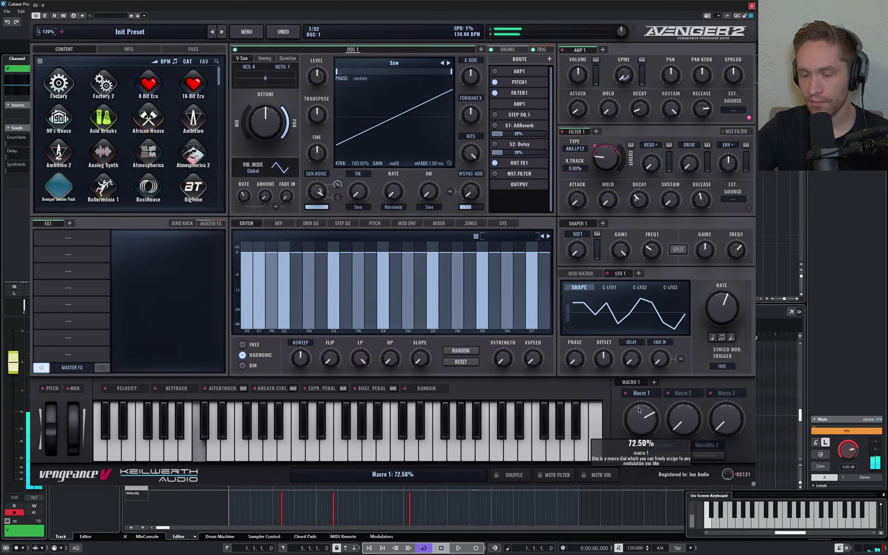
Step: Slow LFO 1's rate down to slightly under 1 Hz
mouse_move(710, 317)
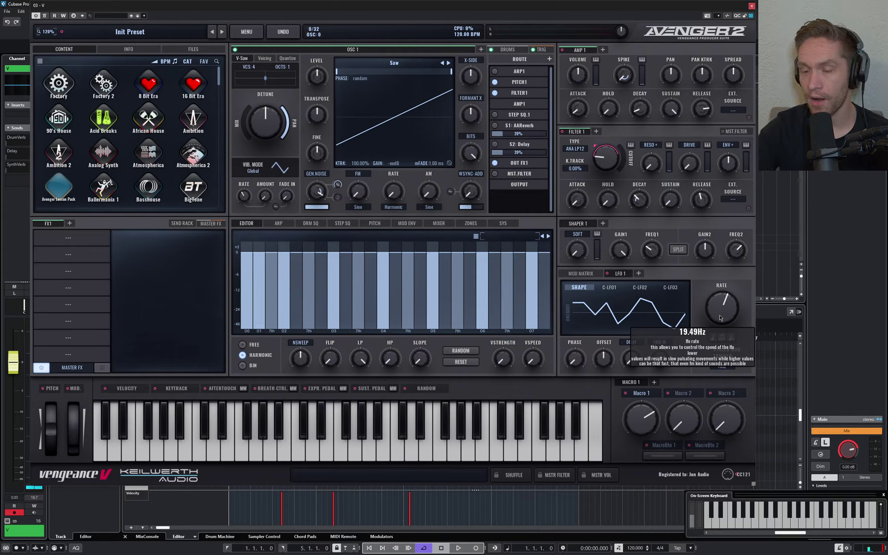
scroll(720, 317, down, 8)
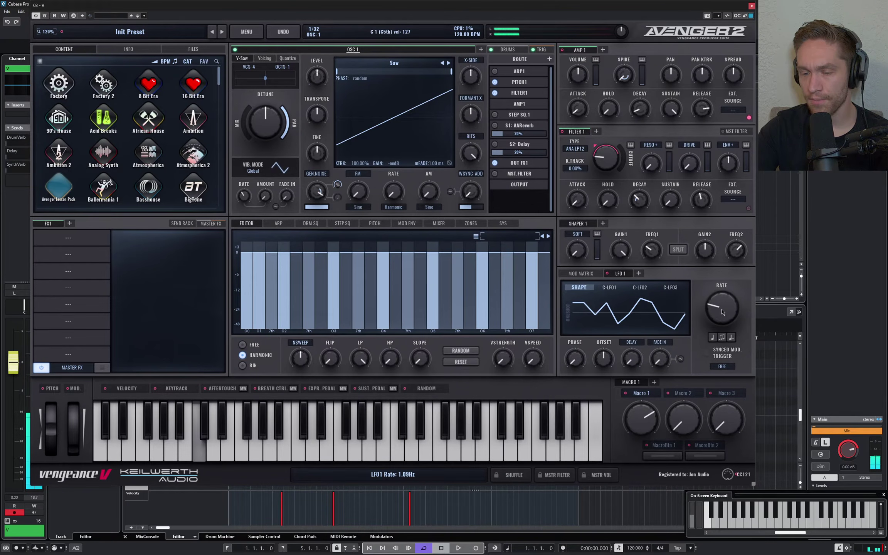
drag(721, 313, 722, 317)
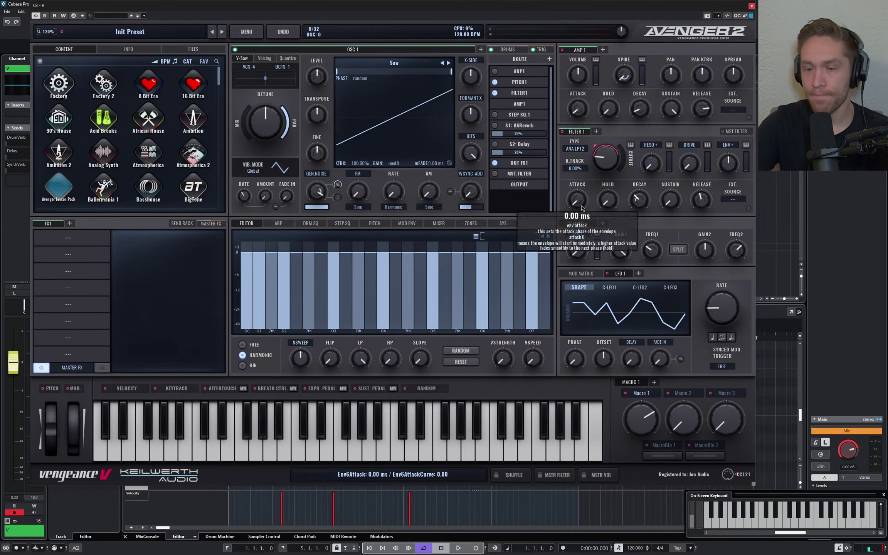
Step: Add a second oscillator and set its gain to -oo dB
click(480, 49)
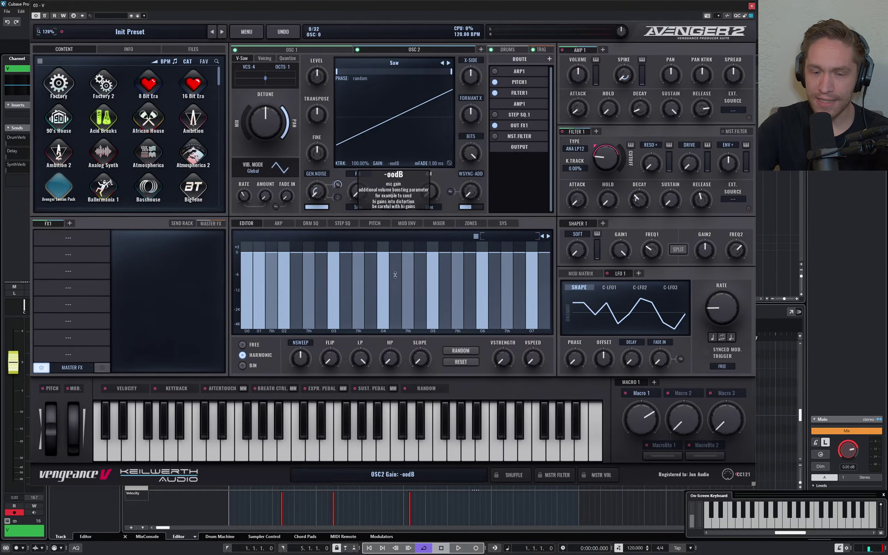
drag(399, 163, 395, 285)
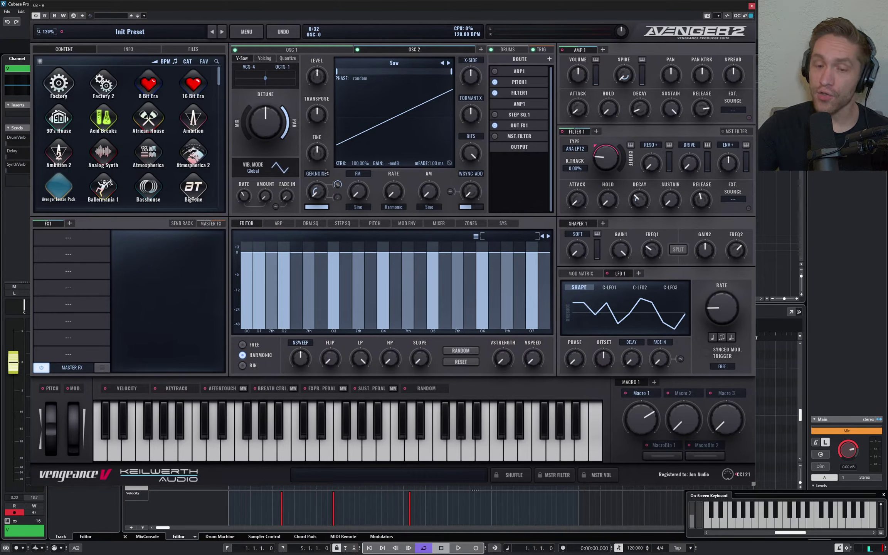
Step: Turn oscillator 2's noise volume up to 99.58% and load the organic noise sample Noise Beam 1
drag(316, 191, 320, 227)
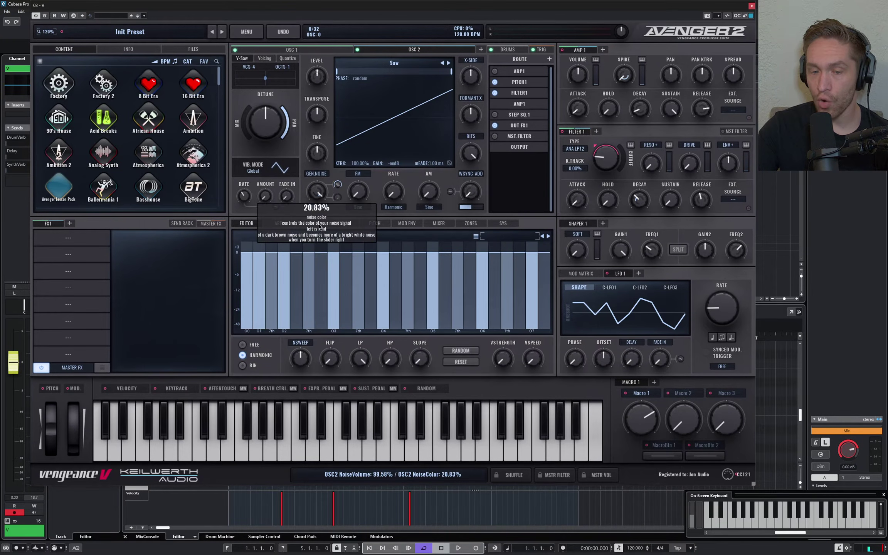
click(317, 174)
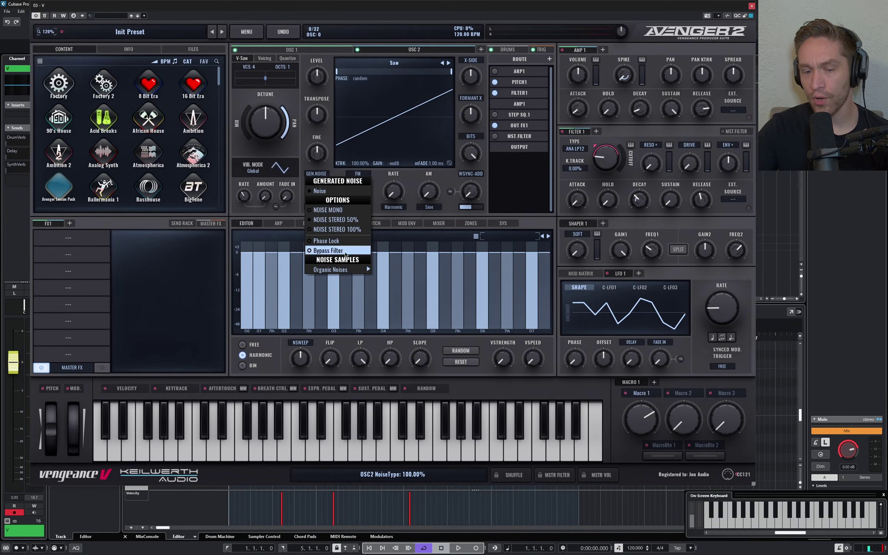
mouse_move(336, 269)
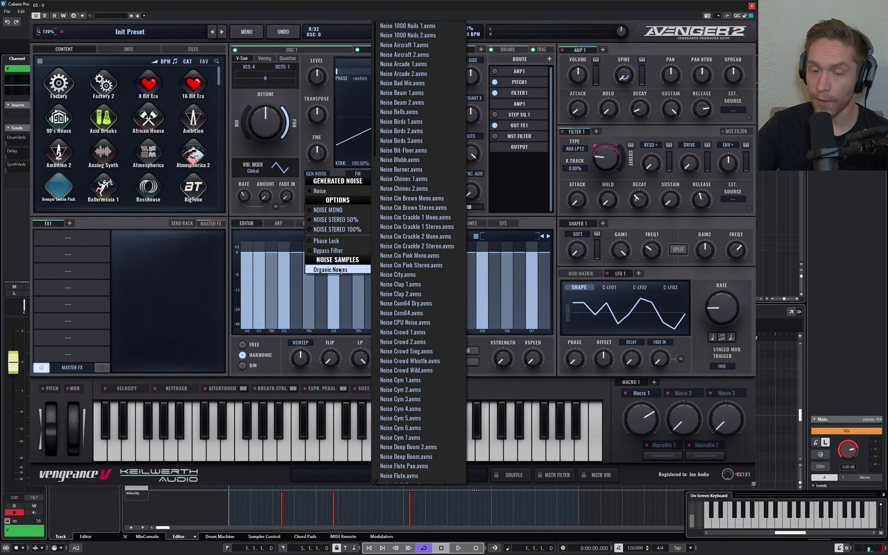
click(420, 95)
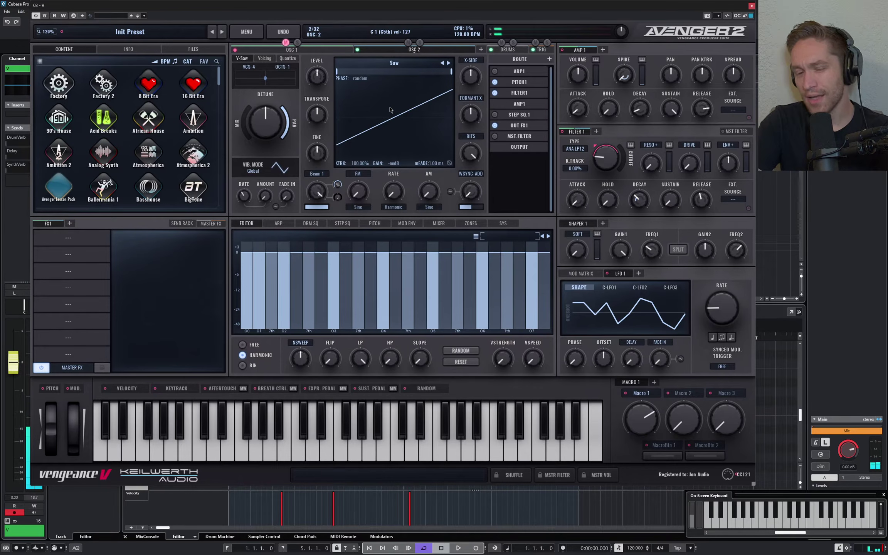
Step: Audition oscillator 2's Beam 1 noise at 99.58% volume and 100% color, and turn Macro 1 up to 100%
drag(317, 192, 324, 161)
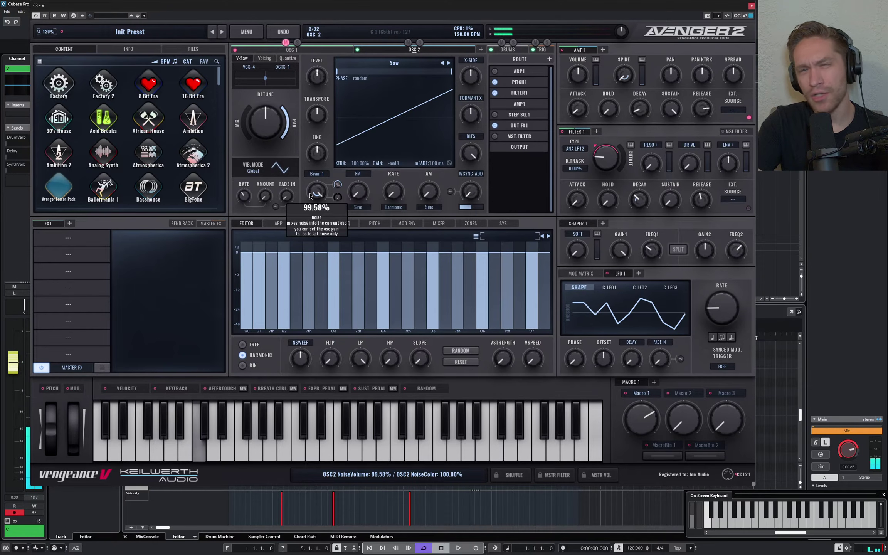
drag(313, 197, 335, 243)
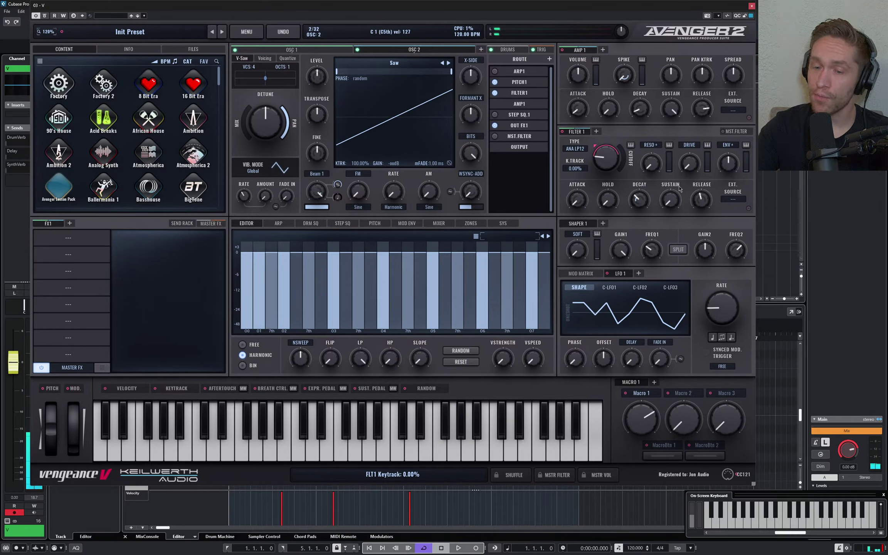
drag(649, 421, 640, 402)
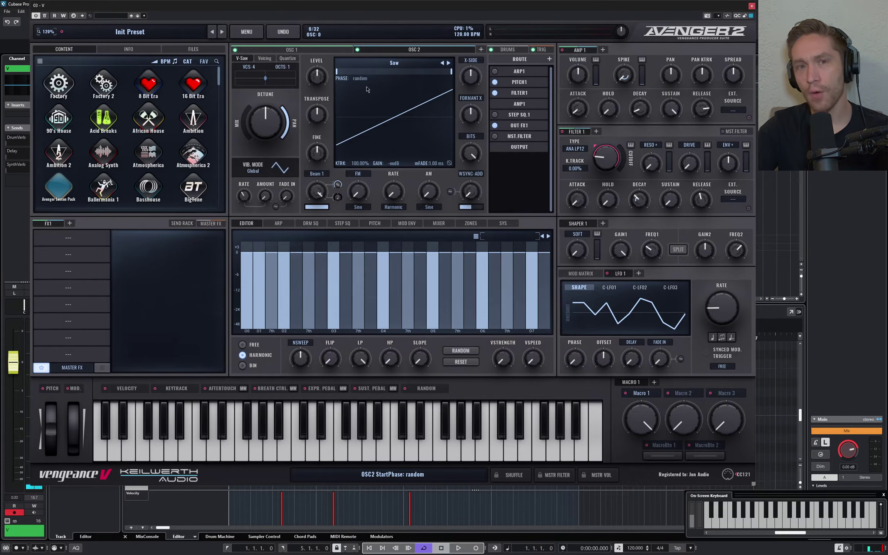
Step: Add a Ruta Verb effect with decay 66.25 and mix 46.67, auditioning notes while adjusting it
click(74, 291)
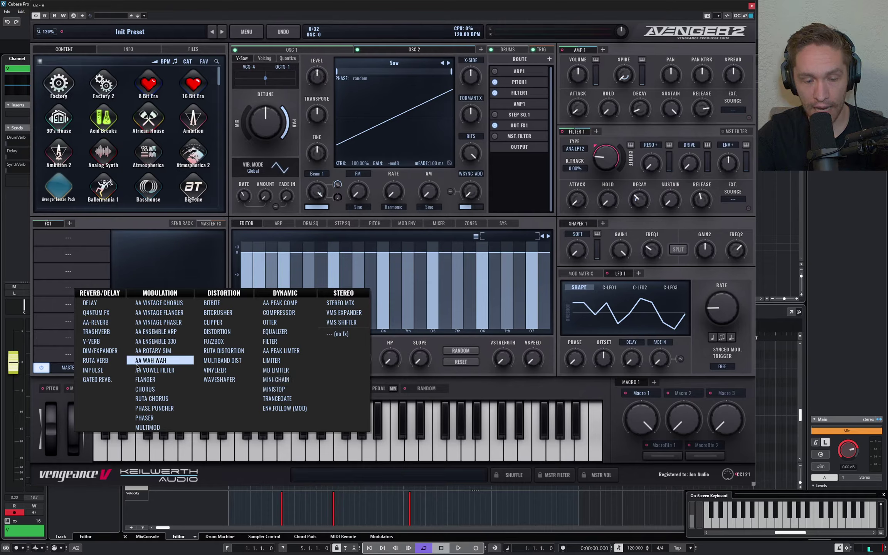
click(96, 360)
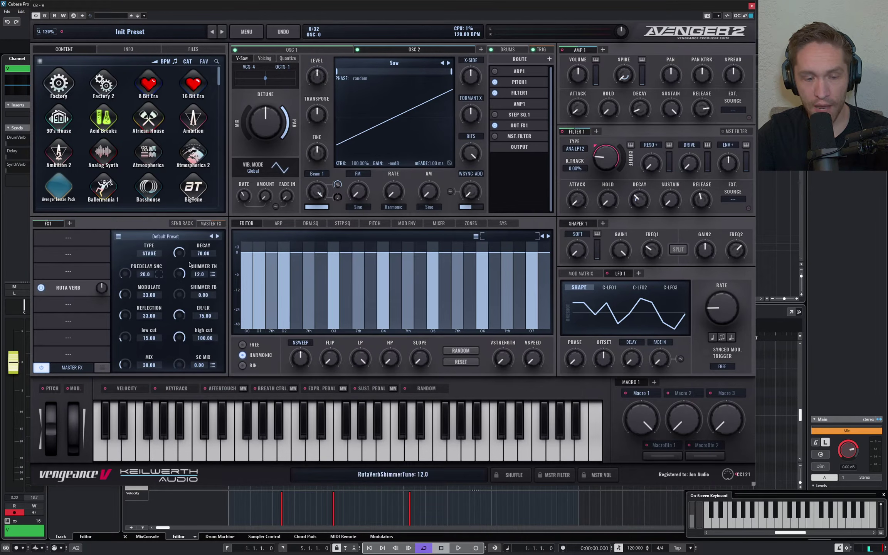
key(z)
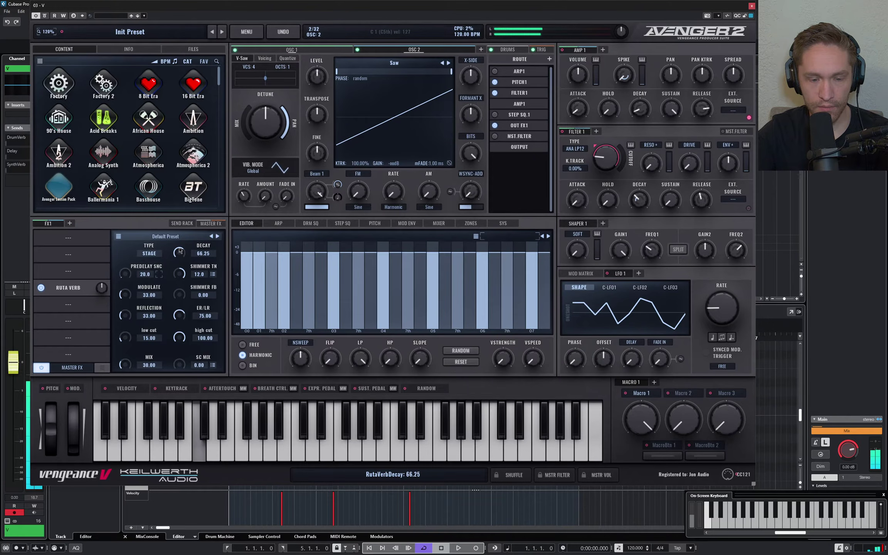
drag(125, 364, 126, 356)
key(z)
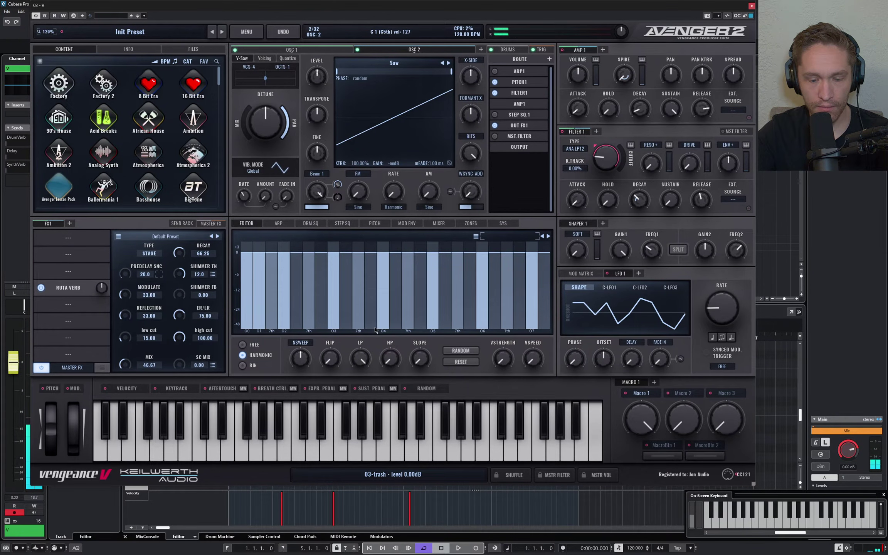
key(z)
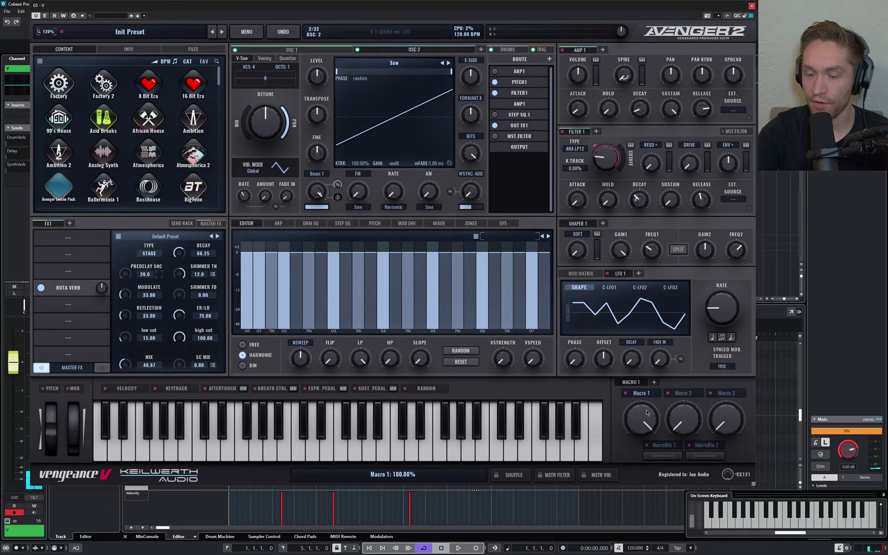
Step: Sweep Macro 1 while playing notes to hear the filter modulation, and return it to 100%
mouse_move(647, 412)
mouse_down()
mouse_move(639, 465)
mouse_move(631, 419)
mouse_up()
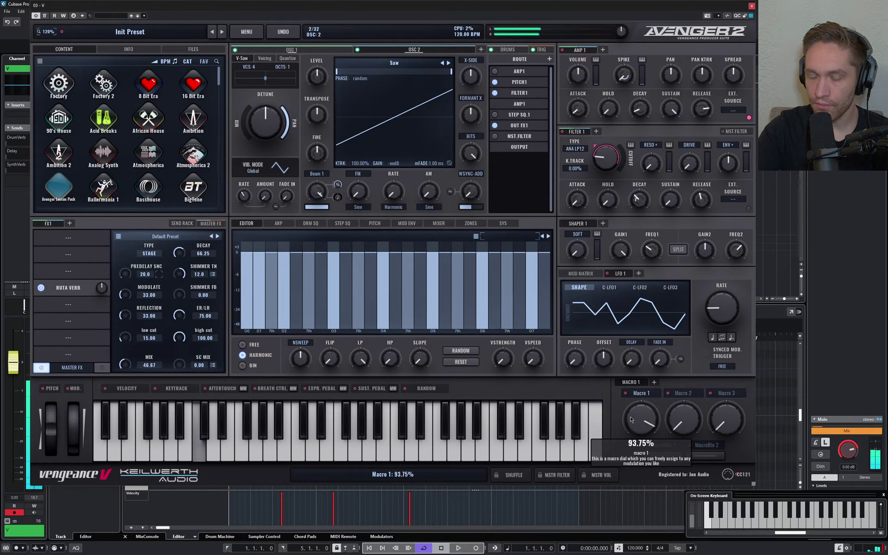
double_click(641, 418)
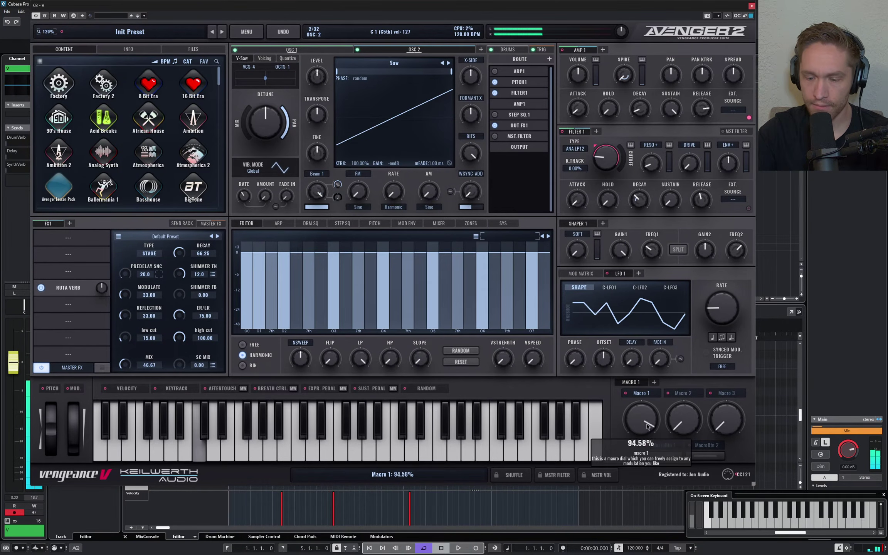
drag(648, 426, 648, 400)
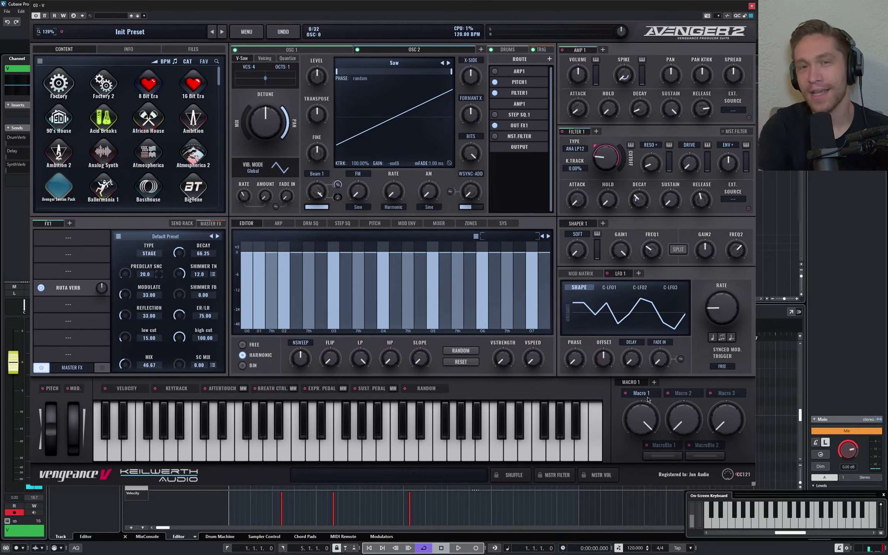
key(z)
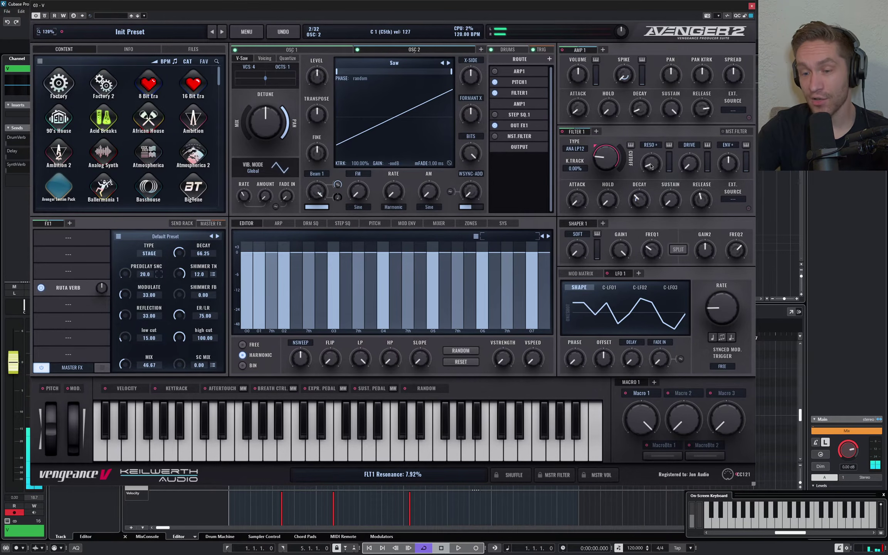
mouse_move(650, 166)
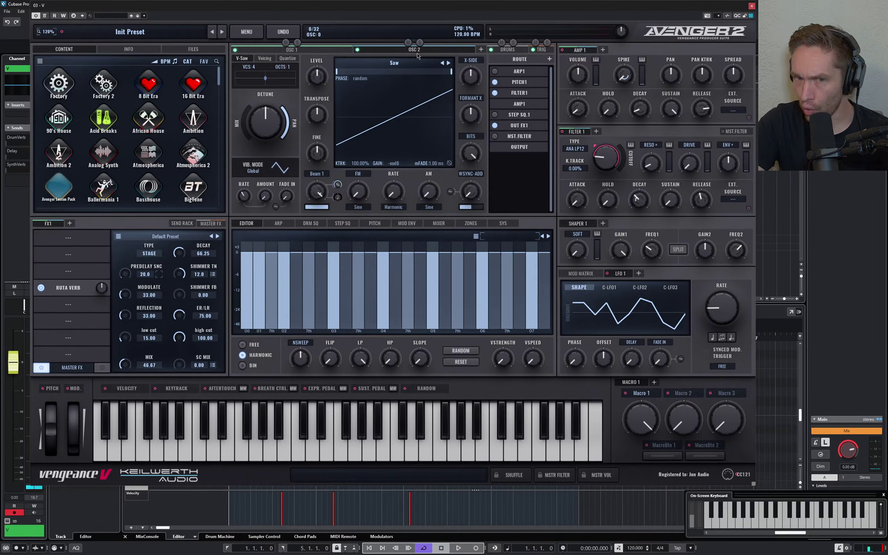
Step: Add a third oscillator, set its gain to -oo dB, and turn its noise volume up to nearly full
click(480, 49)
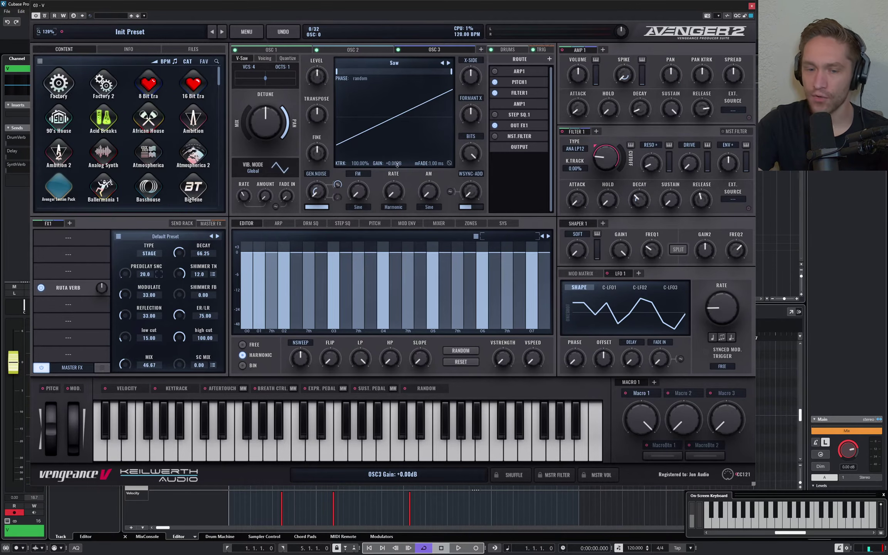
drag(395, 163, 395, 193)
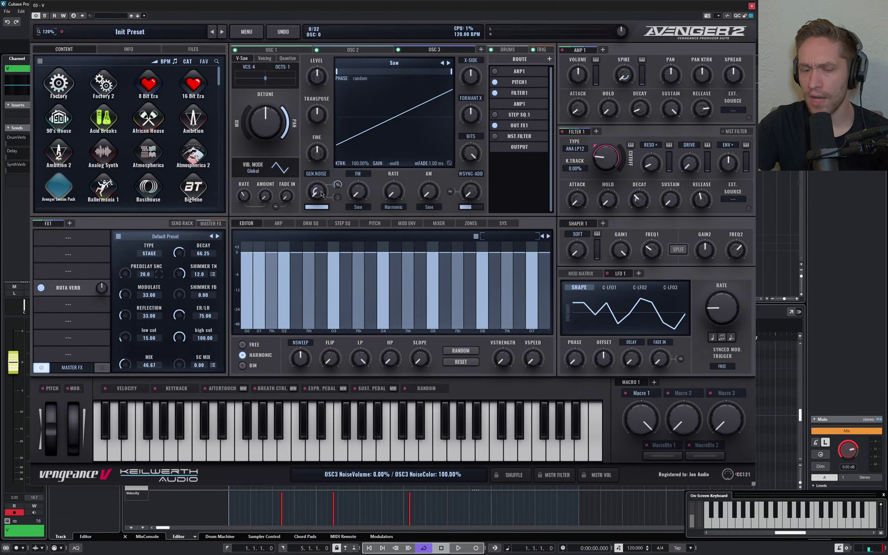
mouse_move(321, 194)
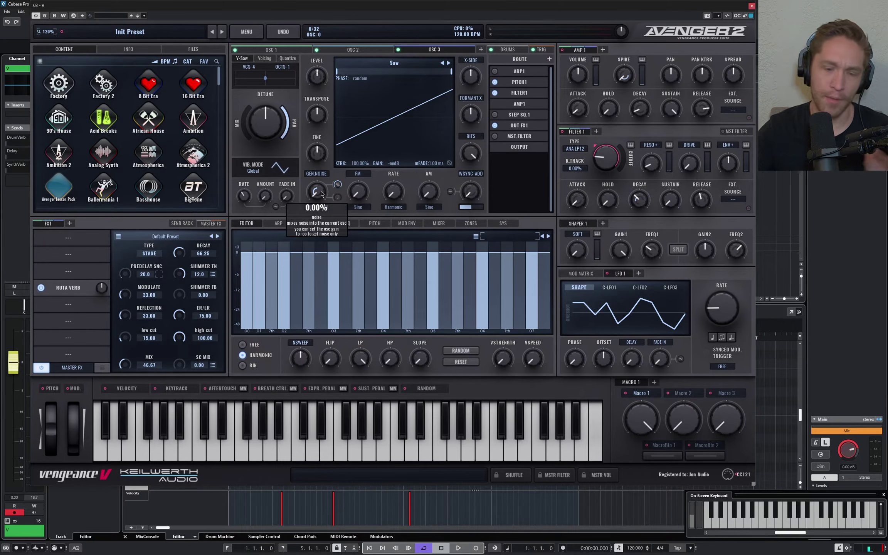
mouse_move(322, 194)
mouse_down()
mouse_move(323, 204)
mouse_move(324, 189)
mouse_up()
Step: Try the Noise Crowd 1 and Noise Crowd 2 samples as oscillator 3's noise source
click(324, 178)
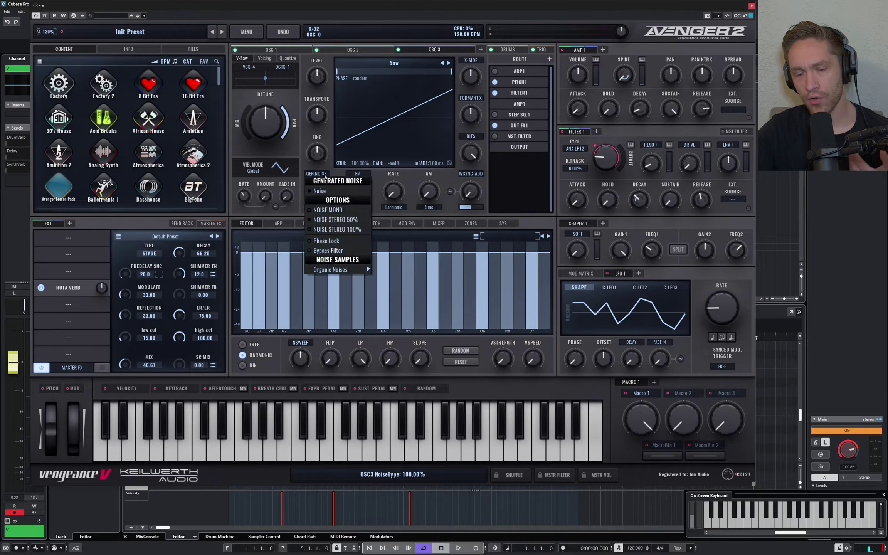
mouse_move(336, 269)
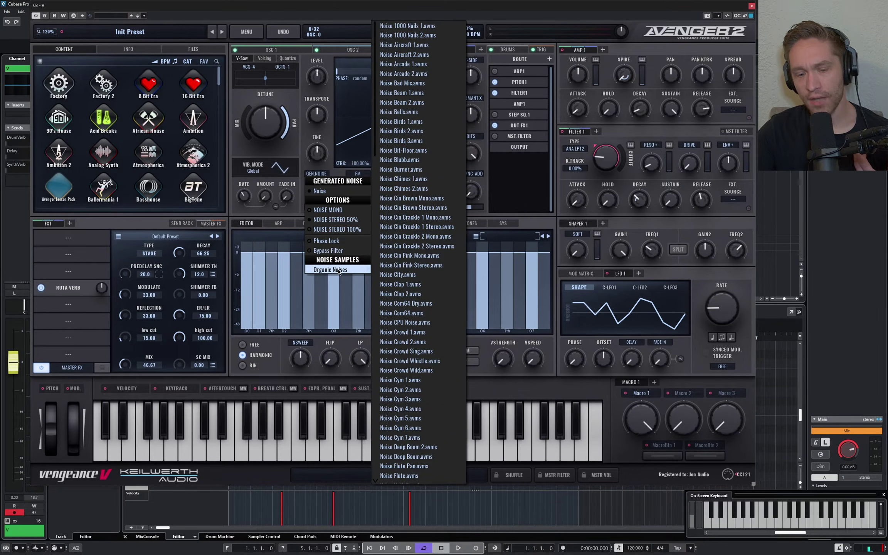
click(421, 335)
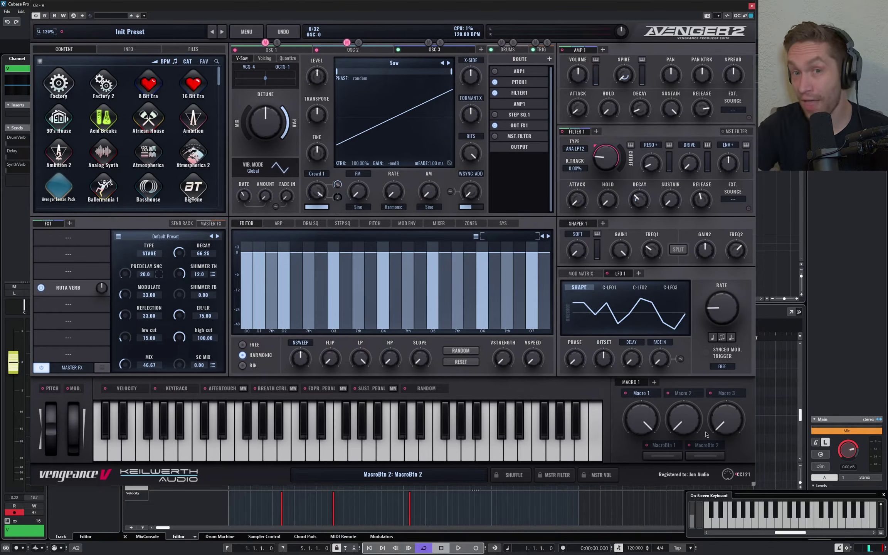
click(317, 173)
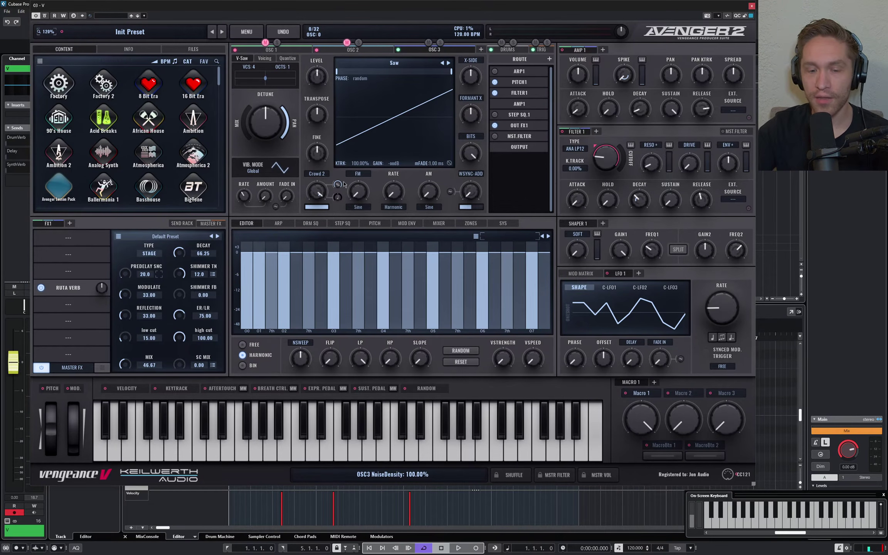
drag(334, 188, 312, 188)
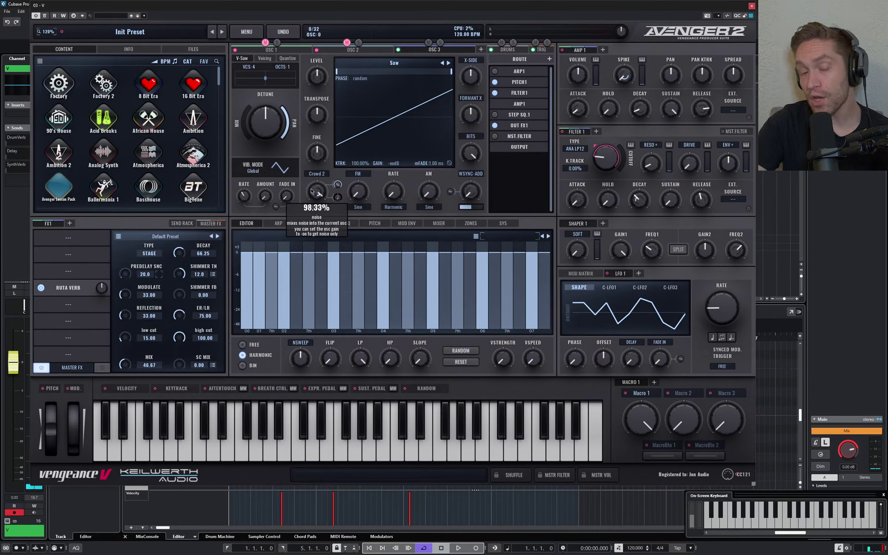
Step: Load the organic noise sample Noise City into oscillator 3 and audition it
click(317, 174)
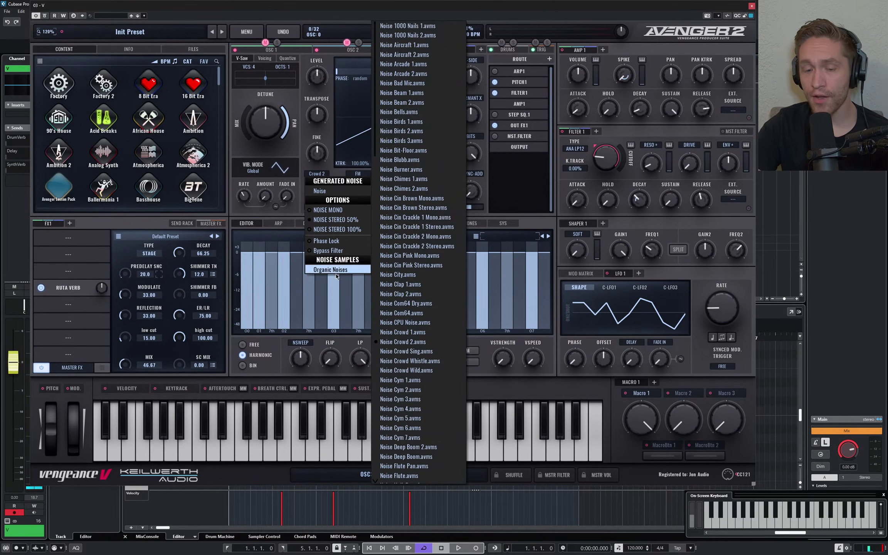
click(415, 277)
mouse_move(321, 193)
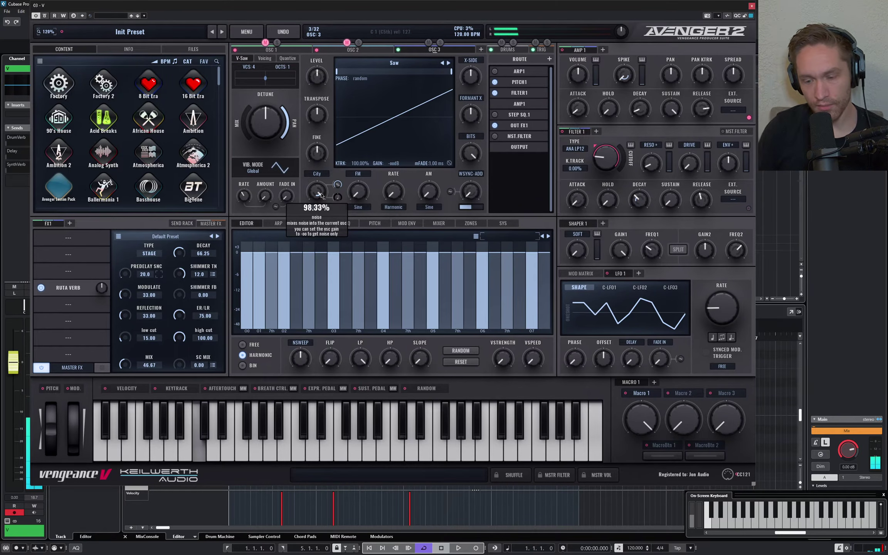
key(z)
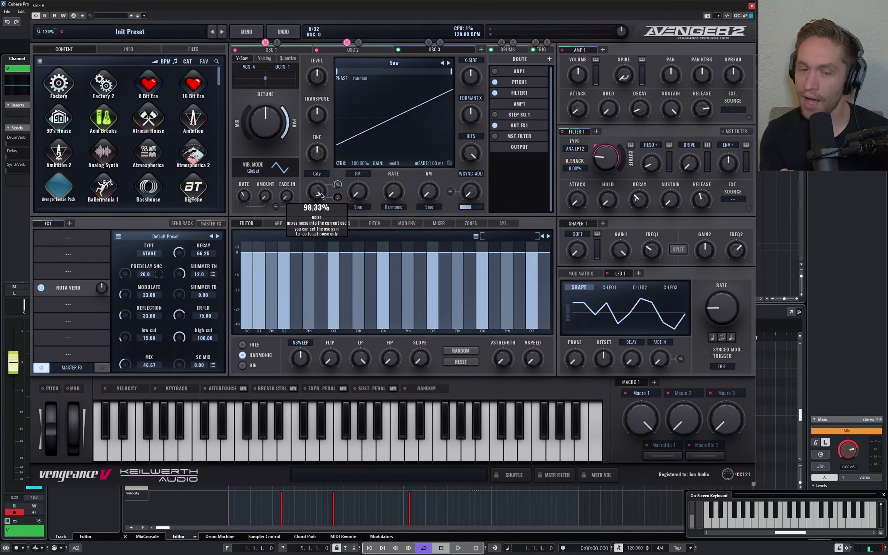
Step: Adjust oscillator 3's noise color to -30.00% and play notes to hear the City noise
drag(321, 196, 325, 185)
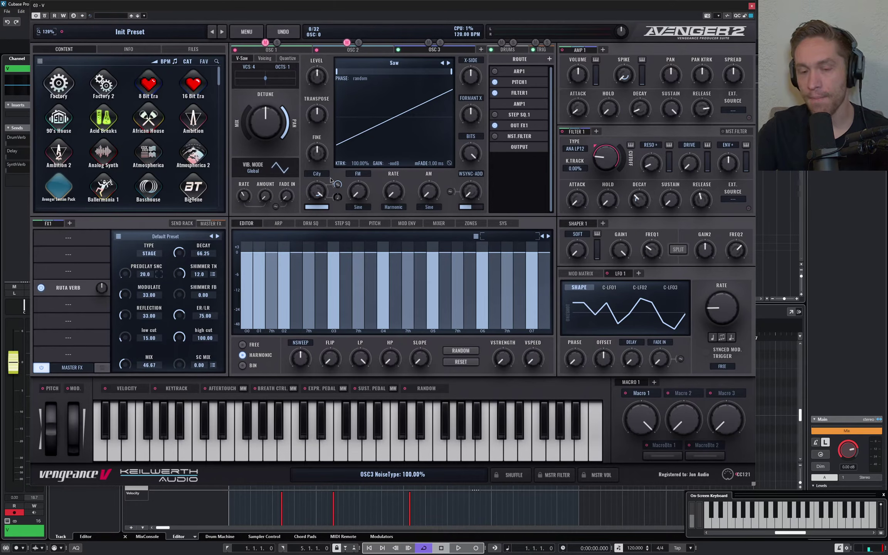
mouse_move(317, 208)
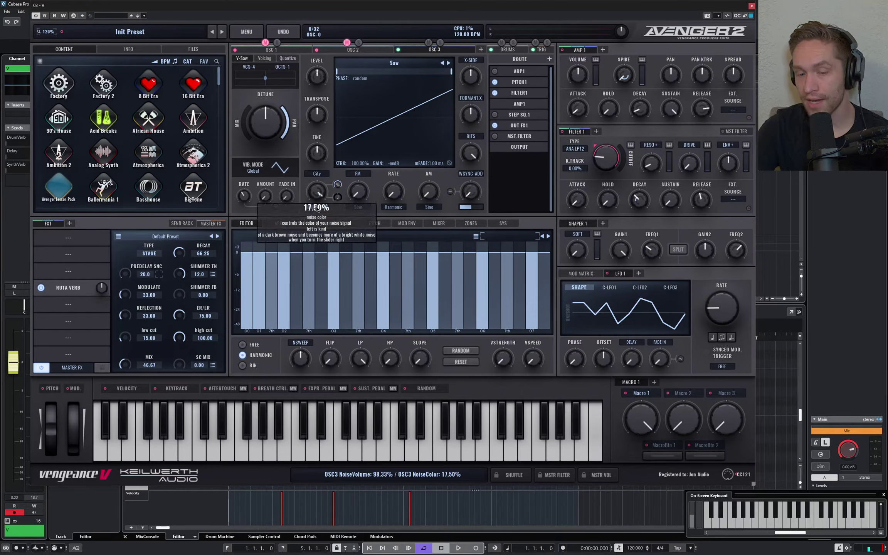
drag(317, 211, 314, 193)
key(q)
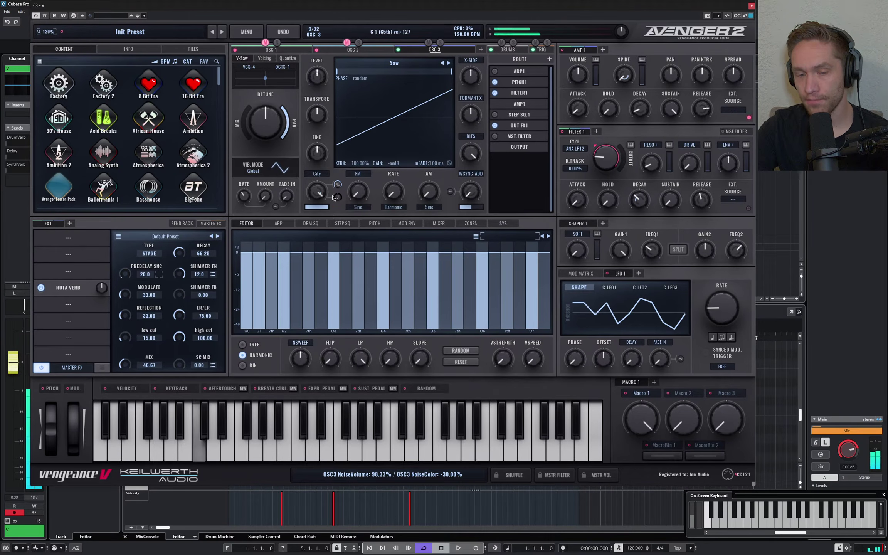
key(q)
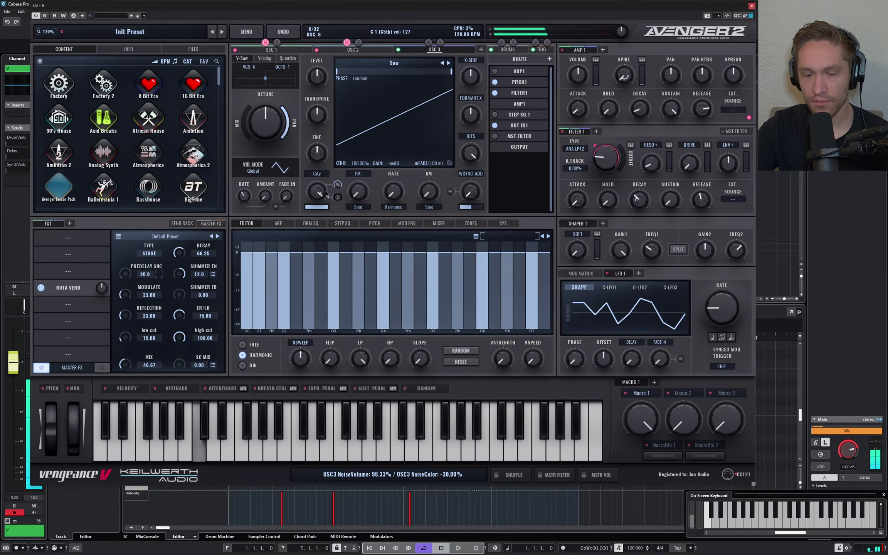
Step: Lower oscillator 3's noise volume and audition it together with the other oscillators
mouse_move(315, 193)
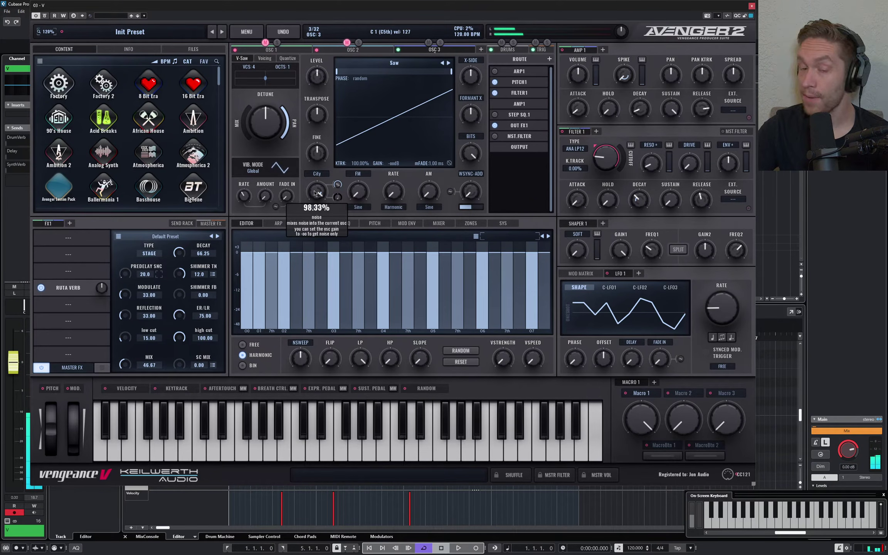
drag(315, 193, 315, 189)
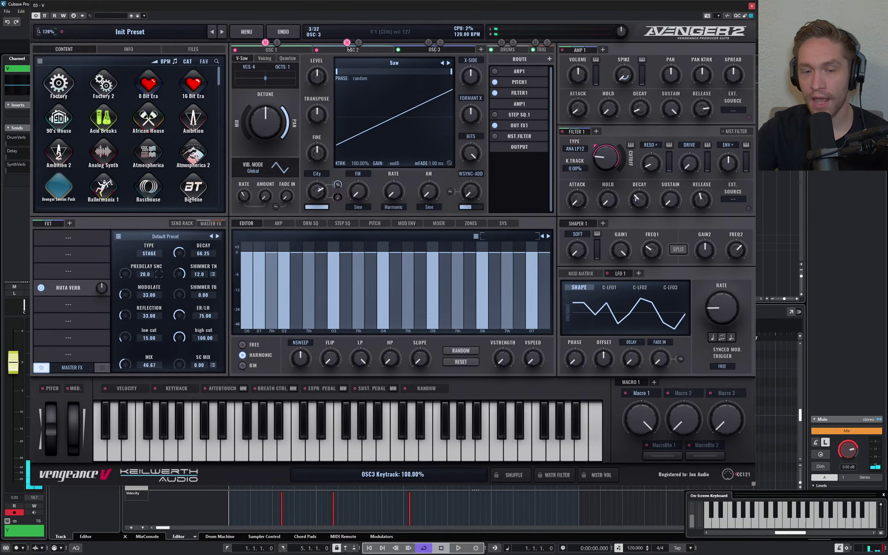
key(z)
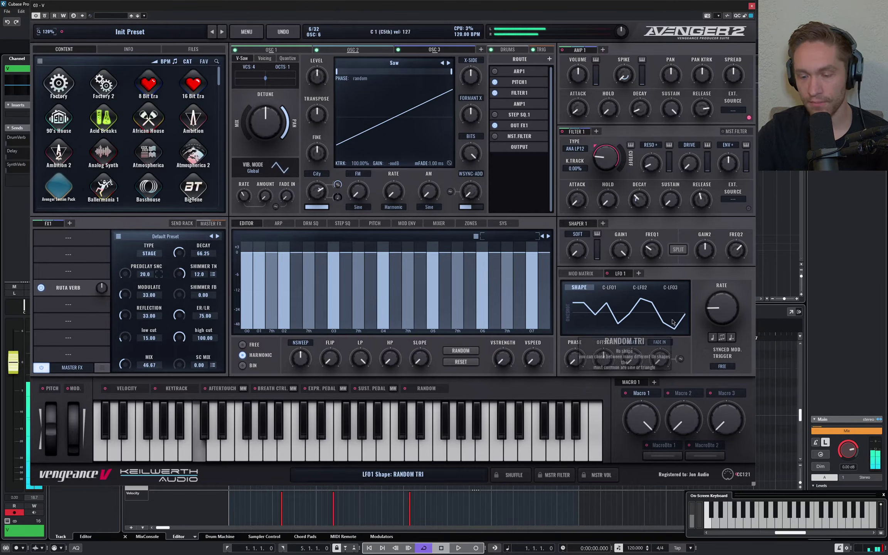
Step: Sweep Macro 1 to audition the layered sound, and rename oscillator 1 as Noise
drag(648, 422, 627, 397)
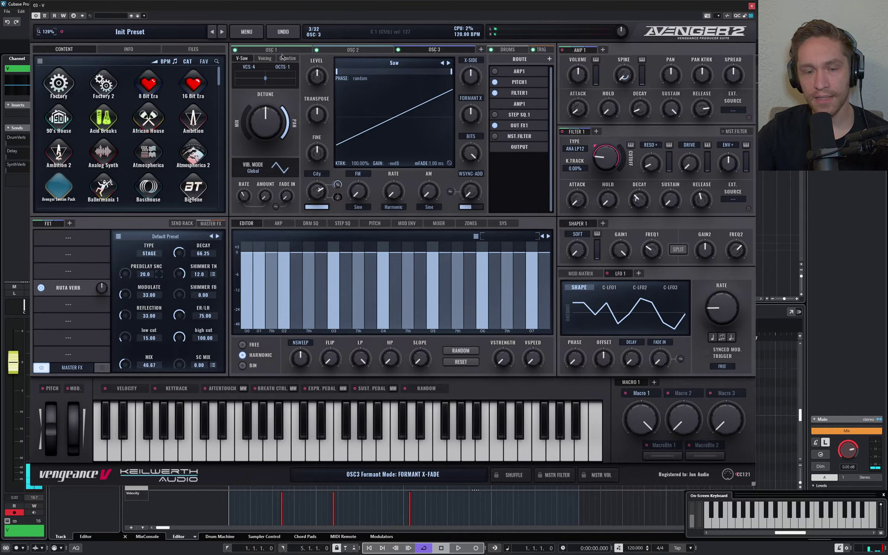
double_click(275, 49)
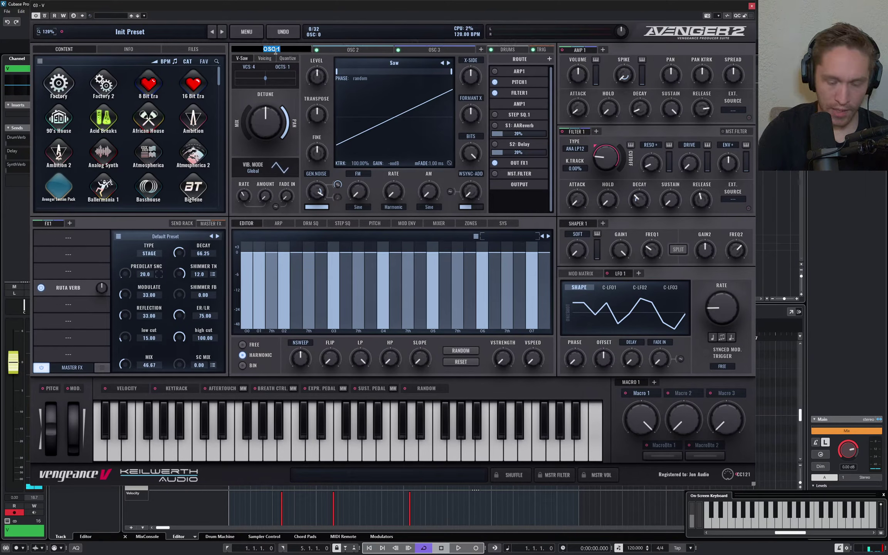
text(N)
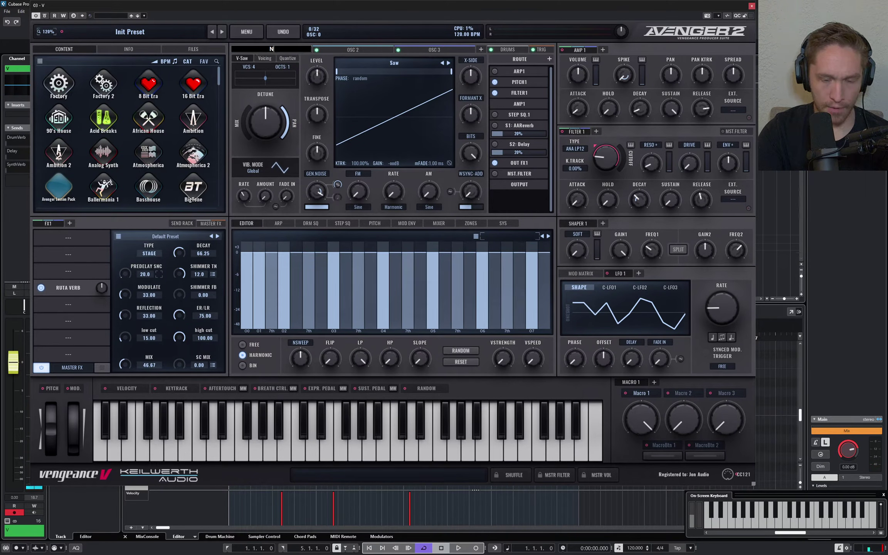
text(oise)
key(Return)
Step: Rename oscillator 2 as Mechanical and oscillator 3 as Env
double_click(351, 50)
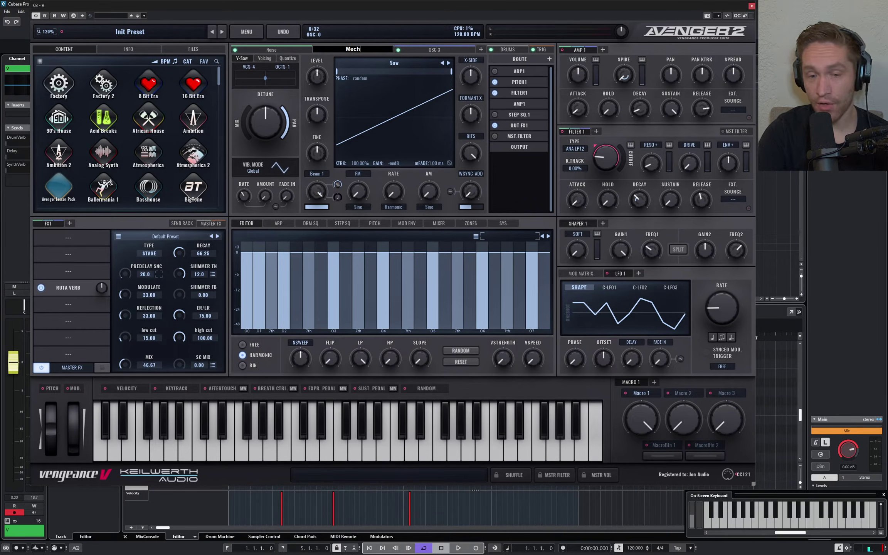
text(Mechanical)
key(Return)
double_click(442, 49)
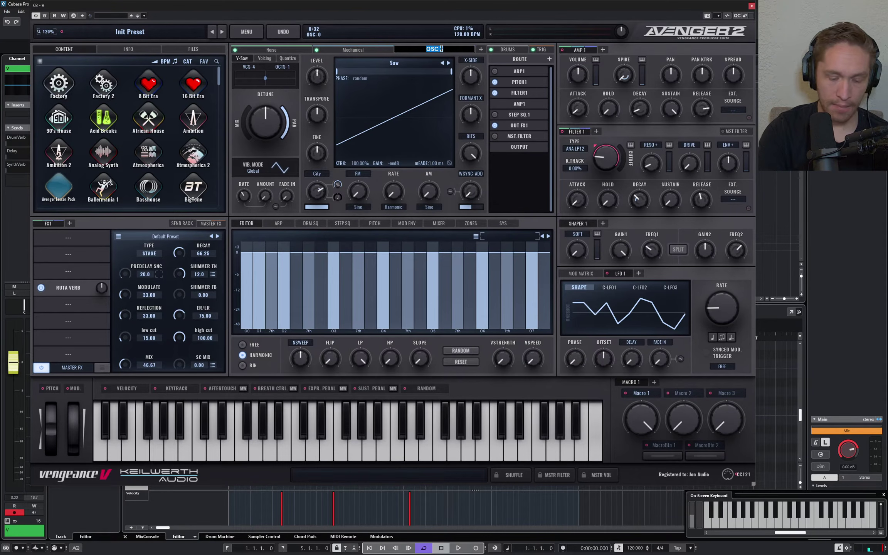
text(Env)
key(Return)
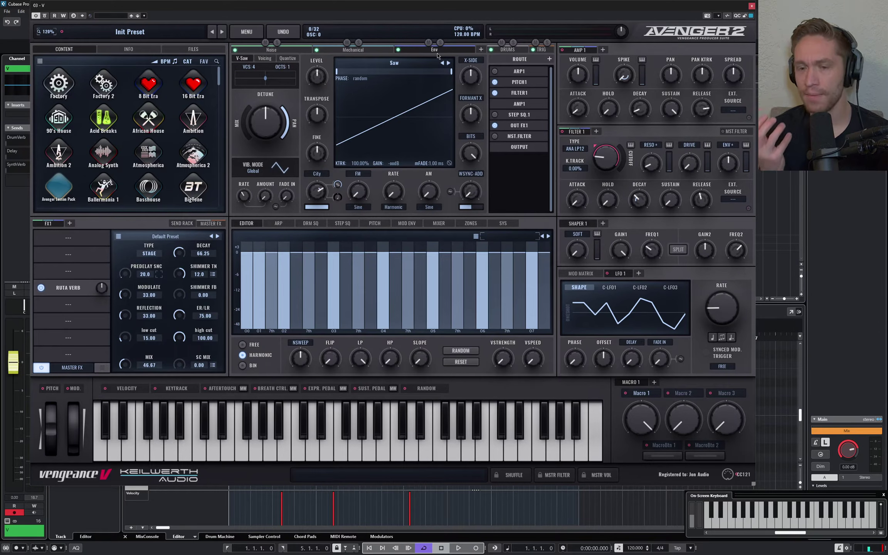
Step: Show the Noise oscillator, add an Equalizer to the first FX1 slot, and open its large curve editor
click(271, 49)
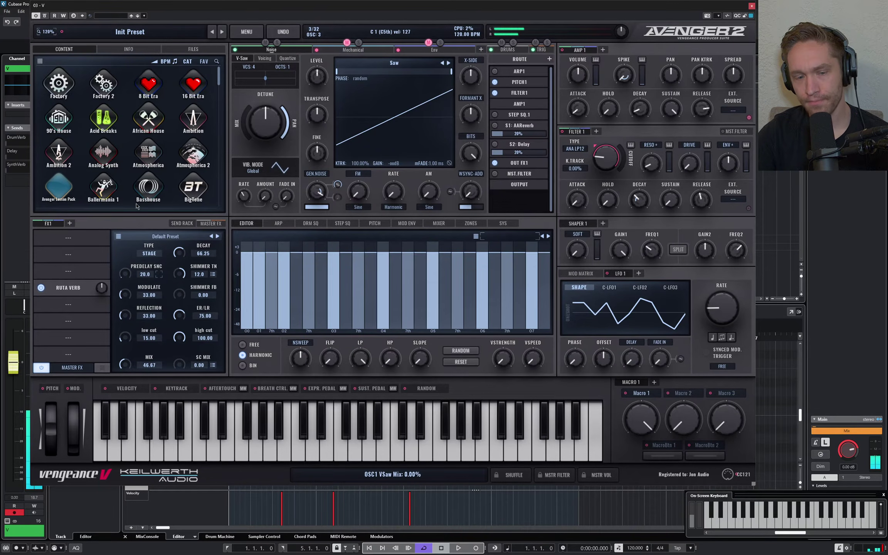
click(102, 238)
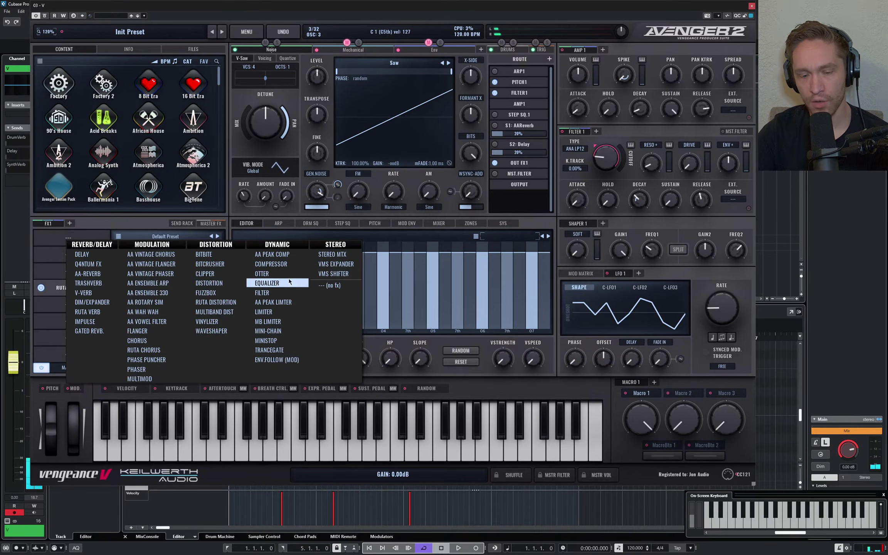
click(272, 283)
click(168, 364)
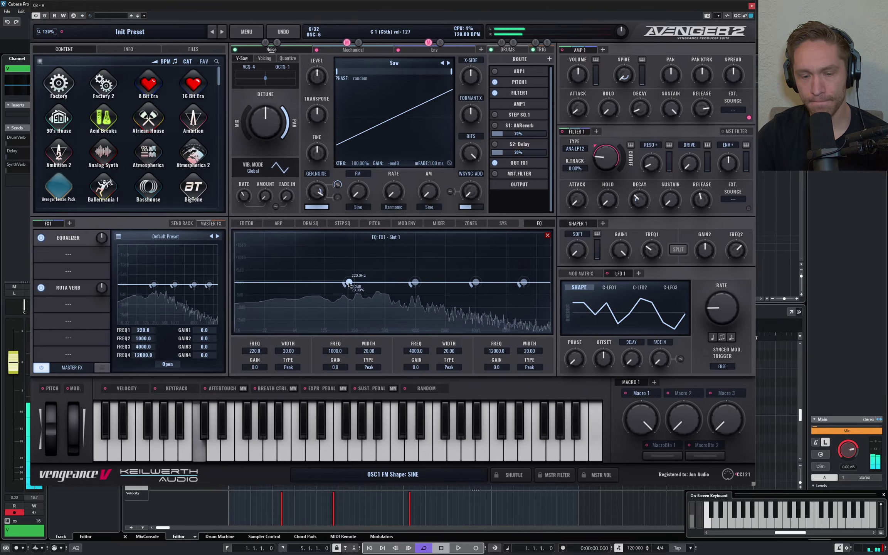
Step: Boost the equalizer's first band by 12.8 dB at 67.4 Hz with a width of 45, and audition it with Macro 1
drag(349, 282, 296, 250)
scroll(278, 258, up, 5)
mouse_move(641, 420)
mouse_down()
mouse_move(654, 491)
mouse_move(651, 417)
mouse_up()
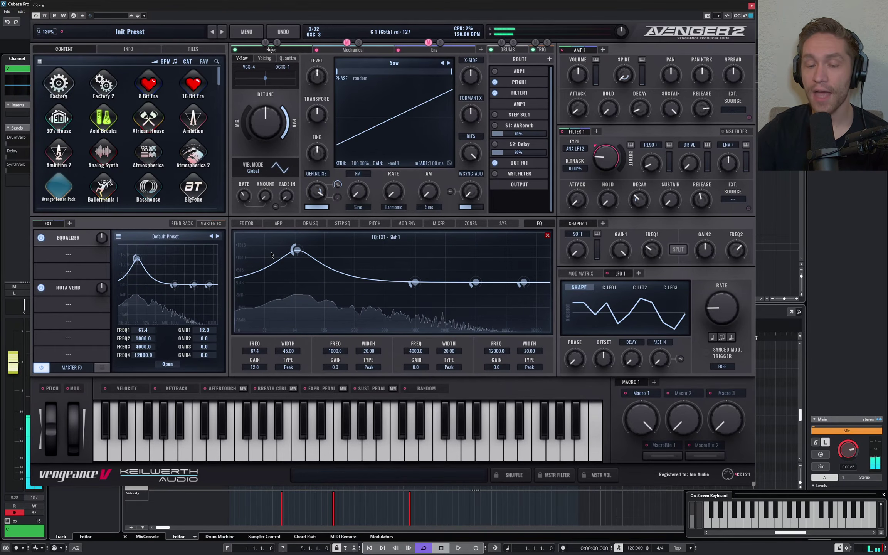
Step: Lower the Mechanical oscillator's noise volume to around the middle of its range and audition it
click(353, 49)
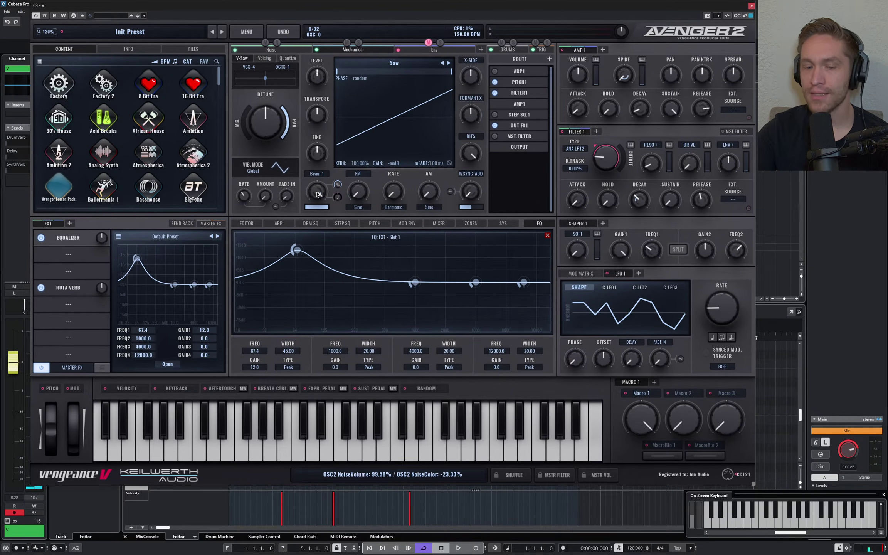
mouse_move(319, 194)
drag(318, 194, 320, 236)
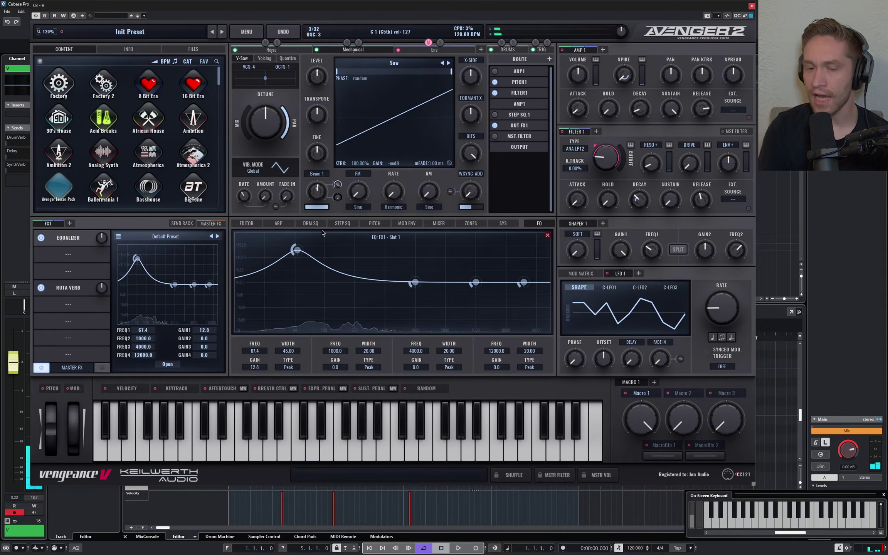
Step: Rename the Env oscillator as Enviornment
click(437, 51)
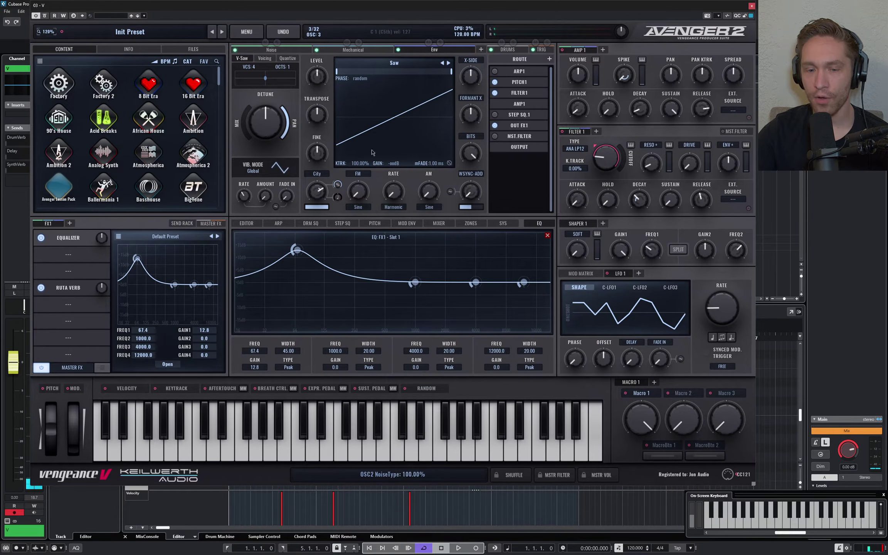
double_click(435, 50)
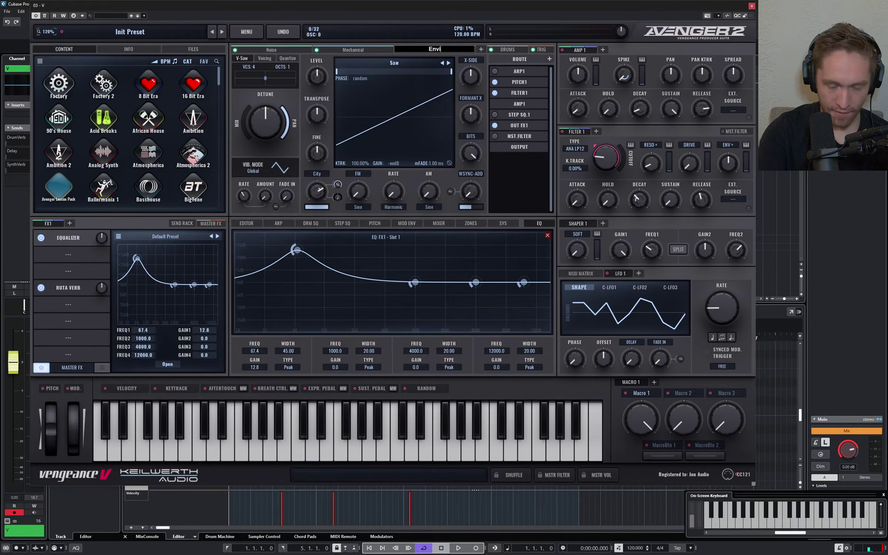
text(Enviornment)
key(Return)
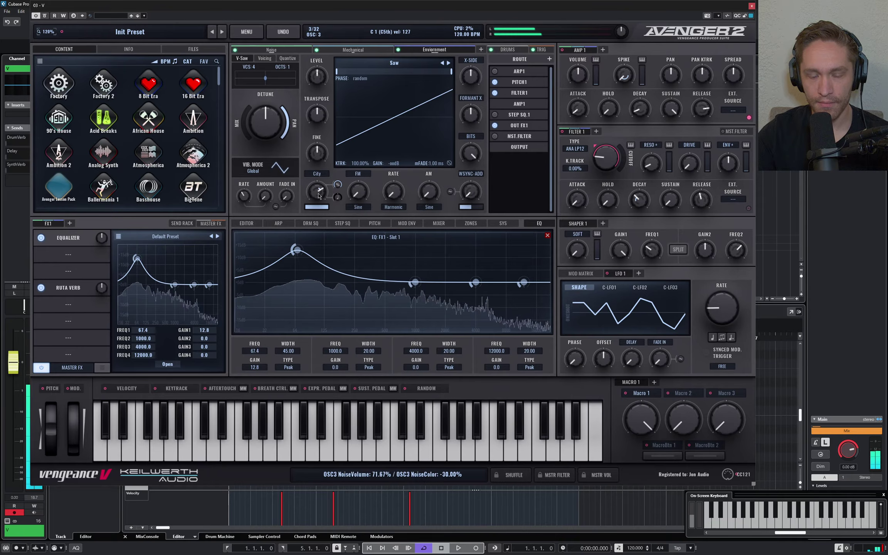
Step: Set the Enviornment oscillator's noise volume to 66.25% and noise color to 15.83%, and play a note to check it
mouse_move(317, 193)
mouse_down()
mouse_move(318, 201)
mouse_move(325, 178)
mouse_up()
scroll(318, 202, up, 1)
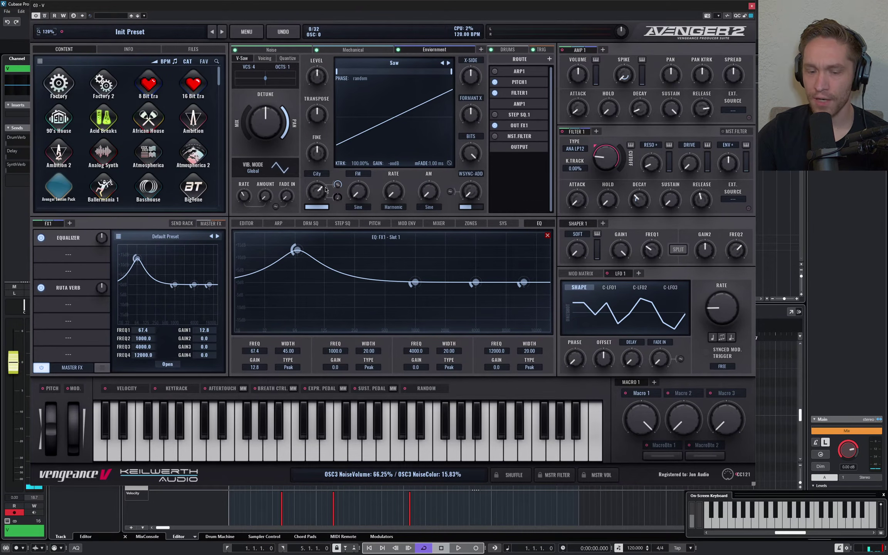
key(z)
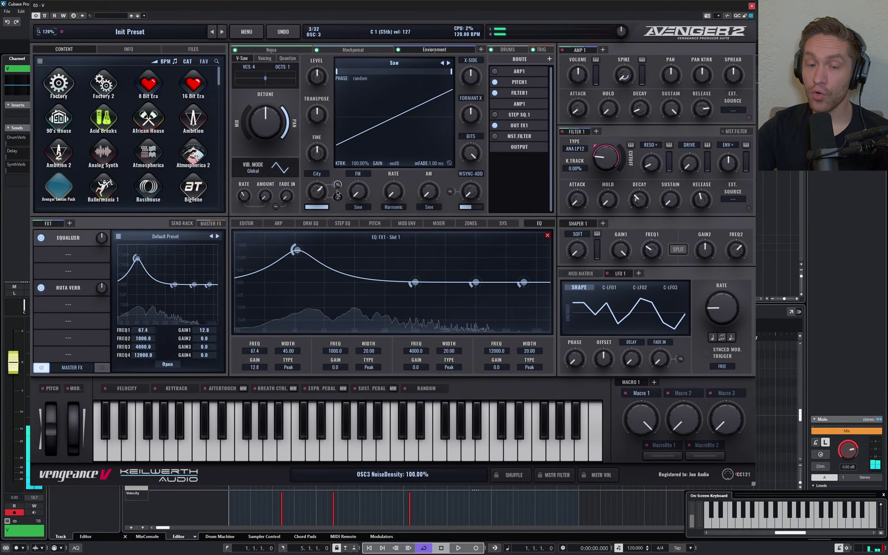
Step: Rename Macro 1 as Take off and sweep it while playing a note
double_click(647, 393)
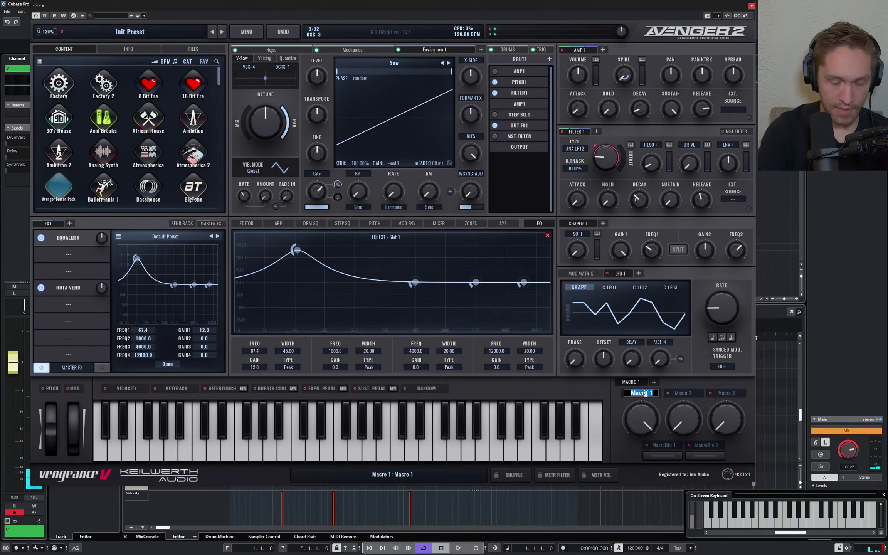
text(Take off)
key(Return)
key(z)
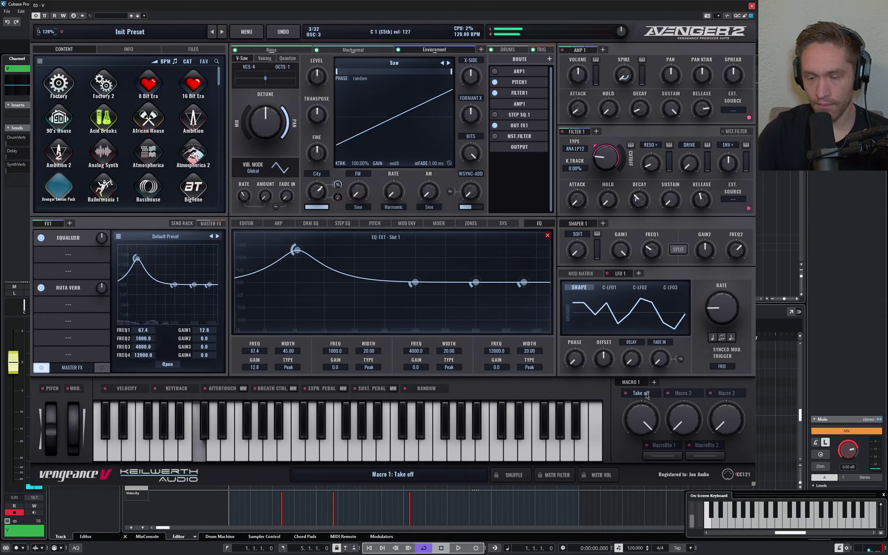
drag(647, 404, 646, 435)
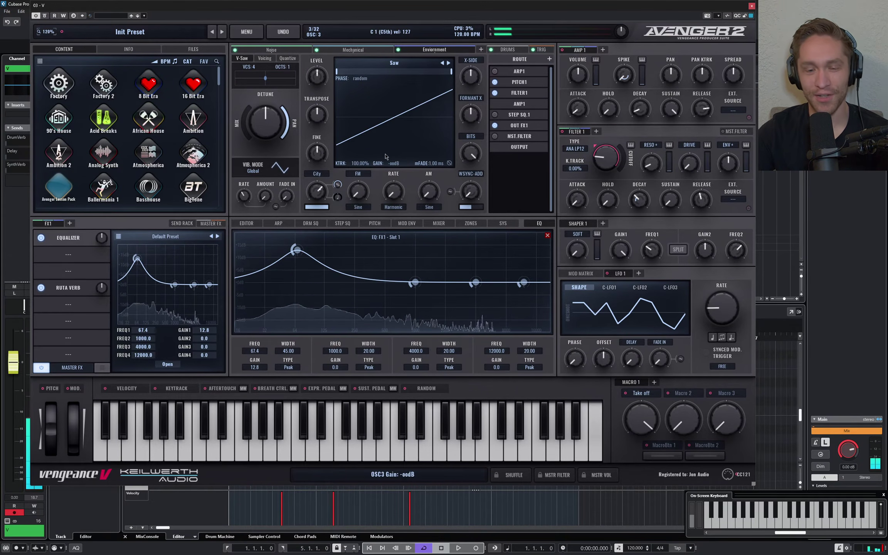
Step: Lower the Enviornment oscillator's noise volume to 61.25%, and switch Filter 1 to the OnePole LP6 low-pass type
mouse_move(319, 201)
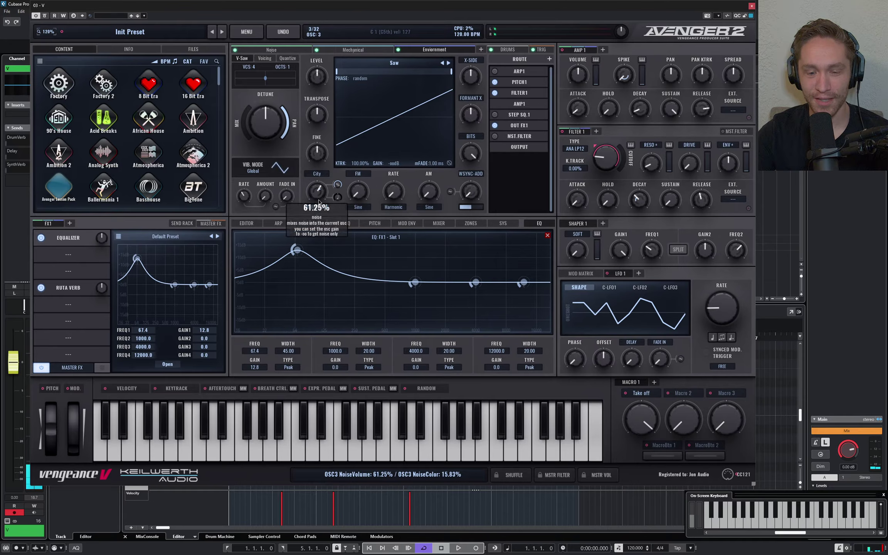
mouse_move(651, 162)
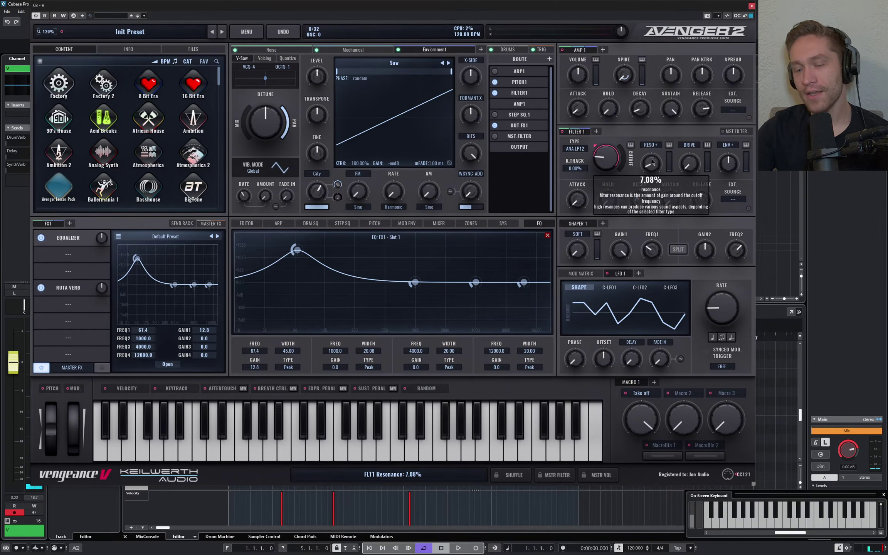
mouse_move(603, 156)
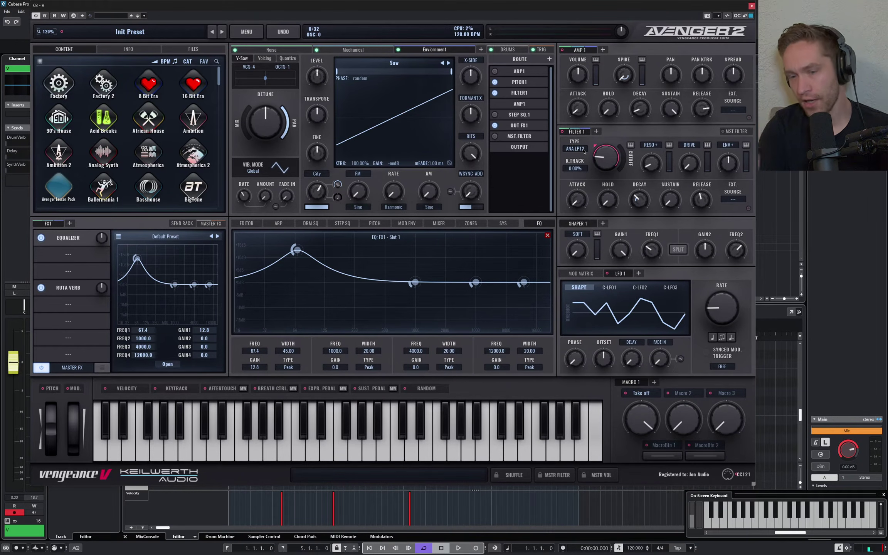
click(584, 152)
mouse_move(582, 157)
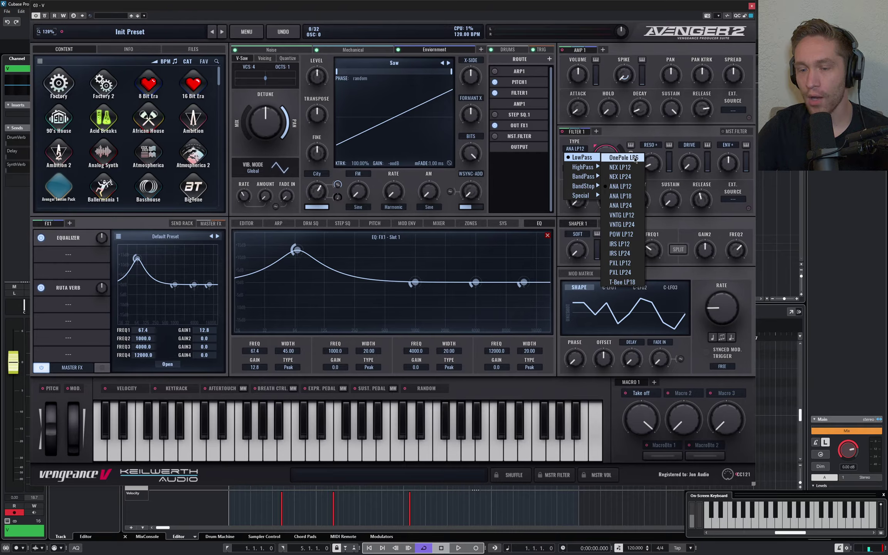
click(635, 160)
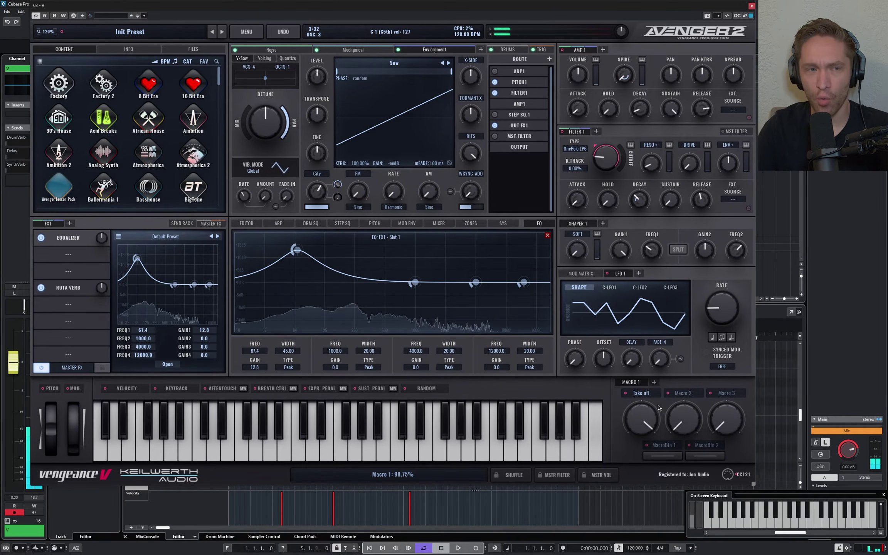
mouse_move(649, 415)
mouse_down()
mouse_move(636, 488)
mouse_move(643, 398)
mouse_up()
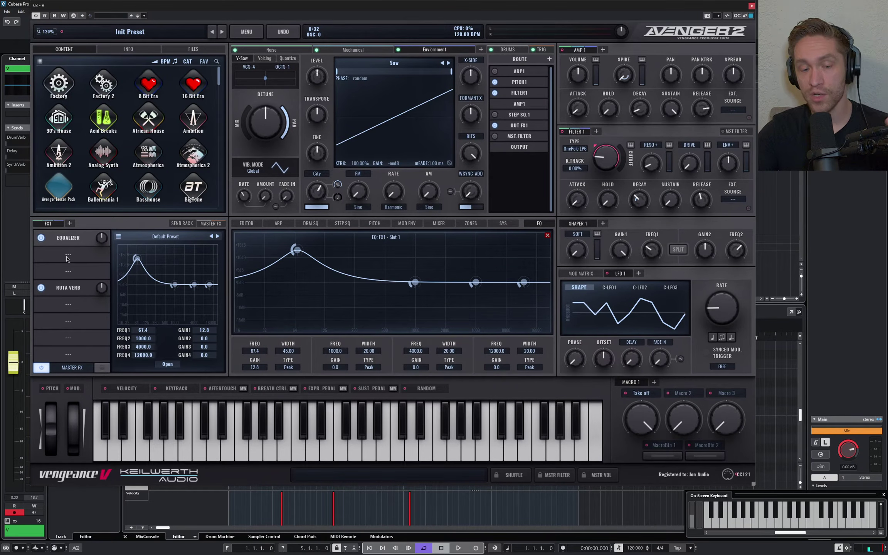
Step: Add a Multiband Dist effect to the FX1 slot directly below the Ruta Verb
click(65, 309)
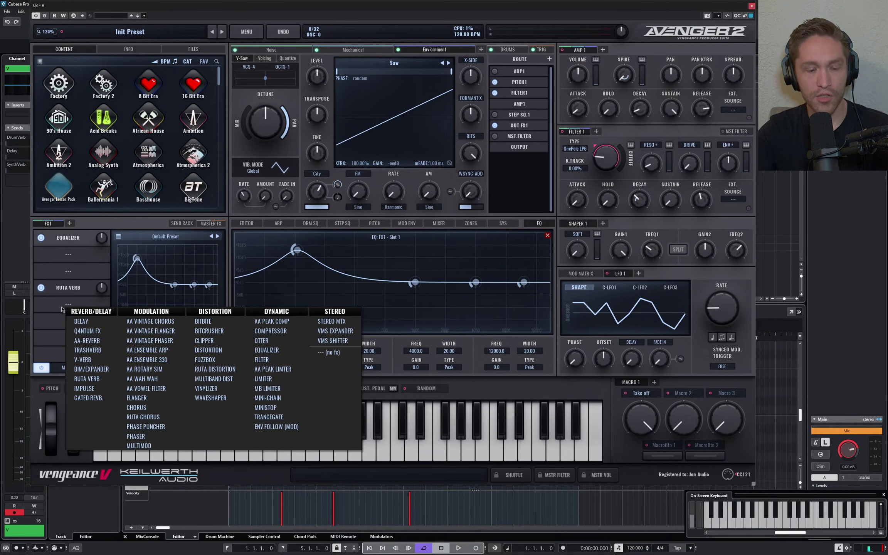
click(216, 380)
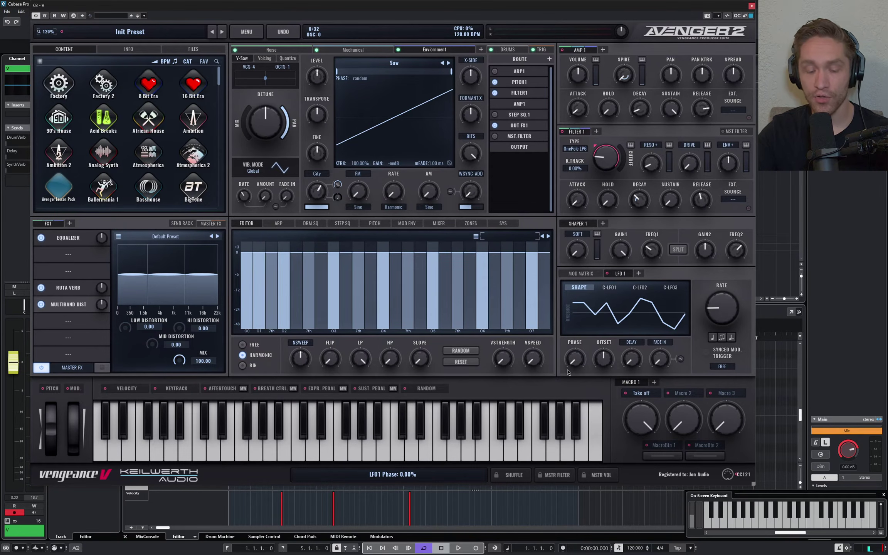
key(q)
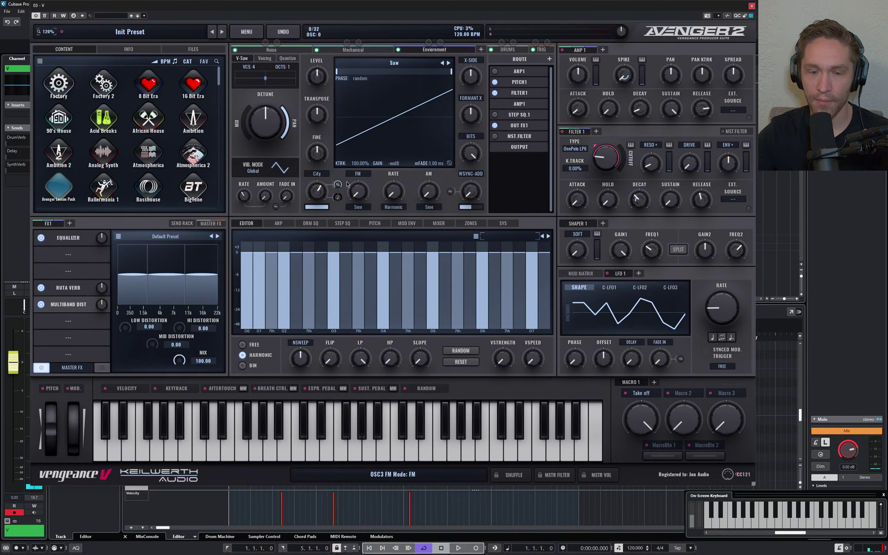
Step: Lower the Enviornment oscillator's noise volume further and fine-tune the Noise oscillator's noise level while playing notes
drag(317, 190, 317, 184)
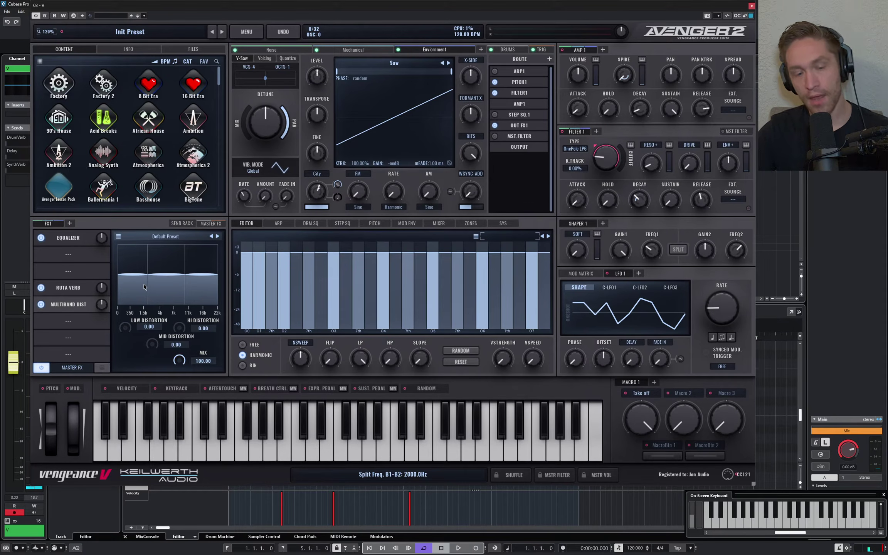
key(z)
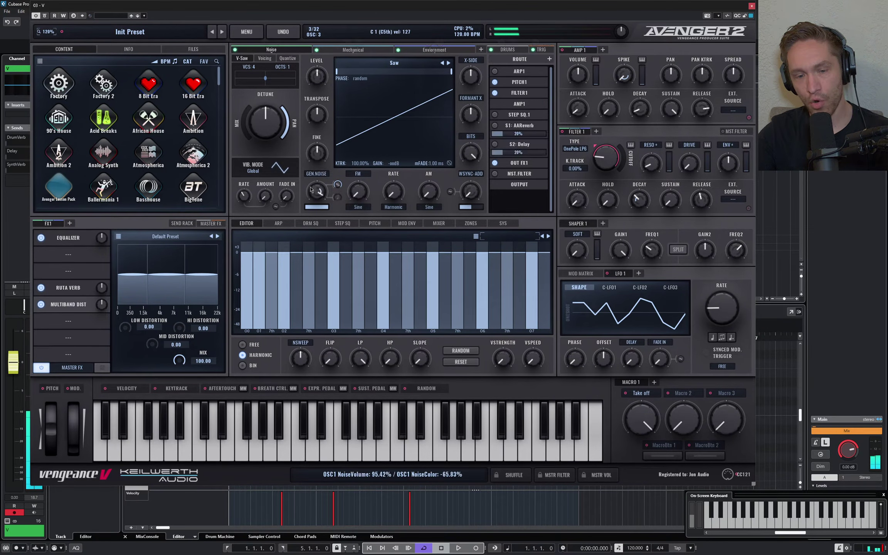
key(z)
drag(316, 196, 312, 193)
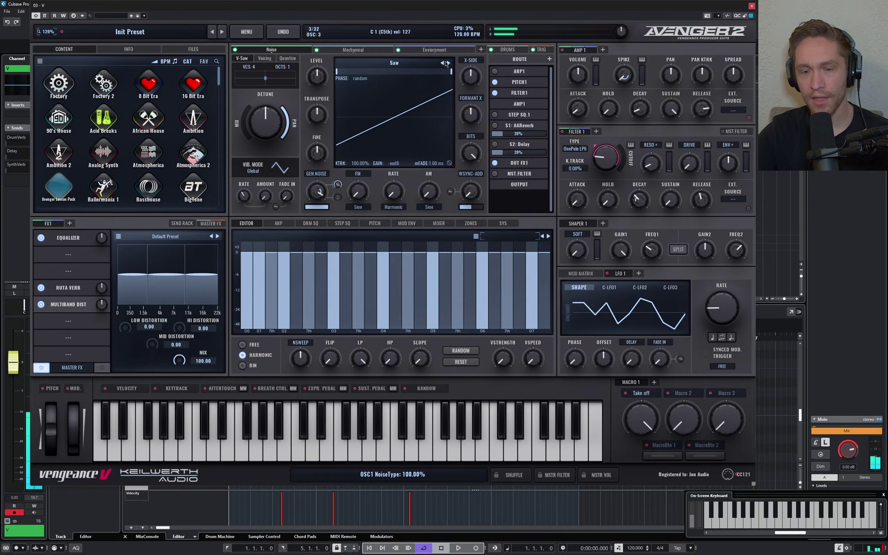
click(434, 50)
drag(317, 192, 320, 202)
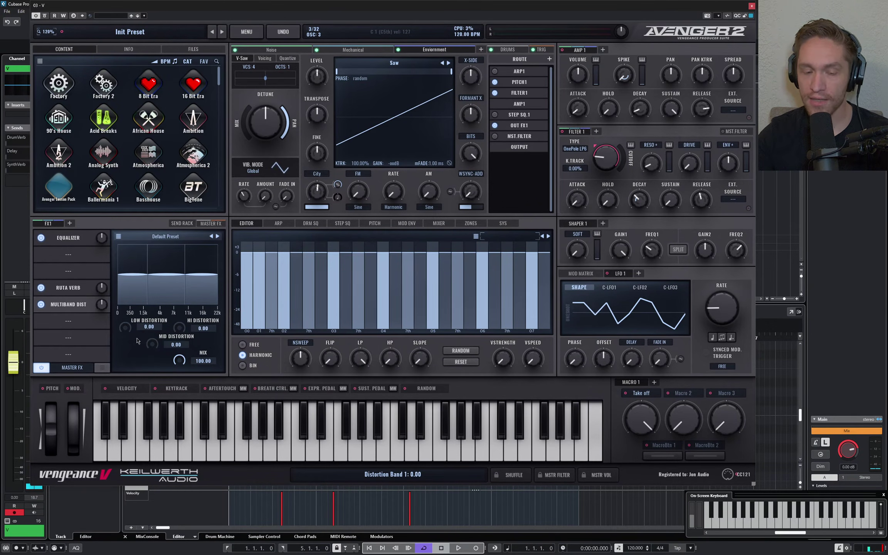
Step: Set the multiband distortion's low distortion to 42.08, and sweep the Take off macro down to hear the result
drag(129, 332, 128, 321)
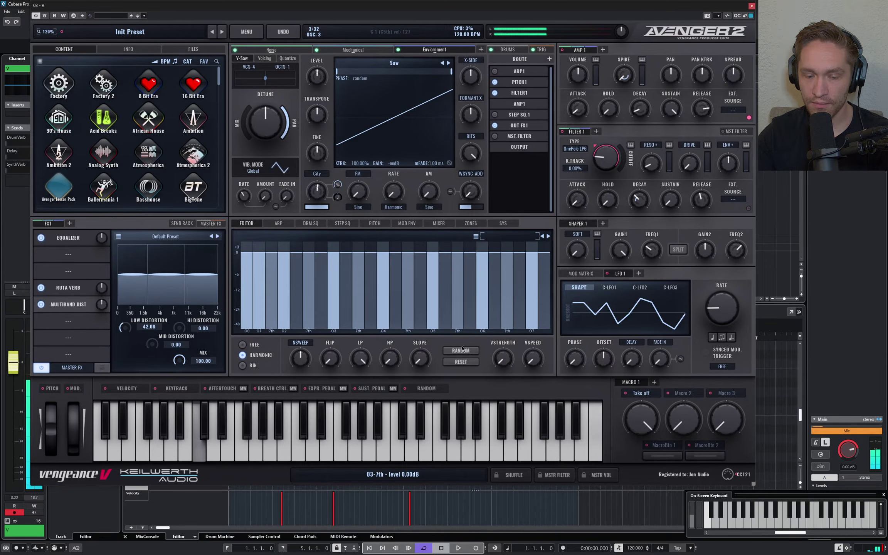
drag(649, 420, 645, 491)
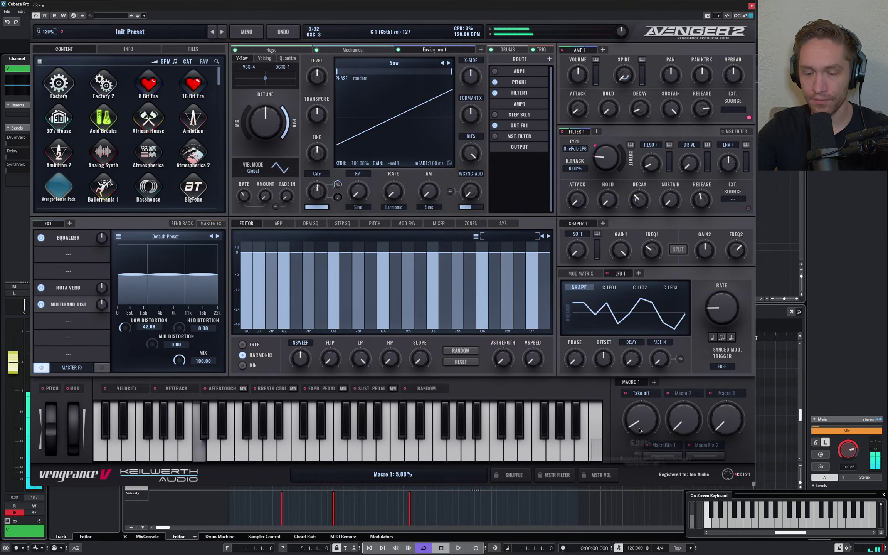
Step: Sweep the Take off macro and return it to 100.00%, and set the Enviornment oscillator's noise color to -54.17% while playing a note
drag(639, 424, 639, 386)
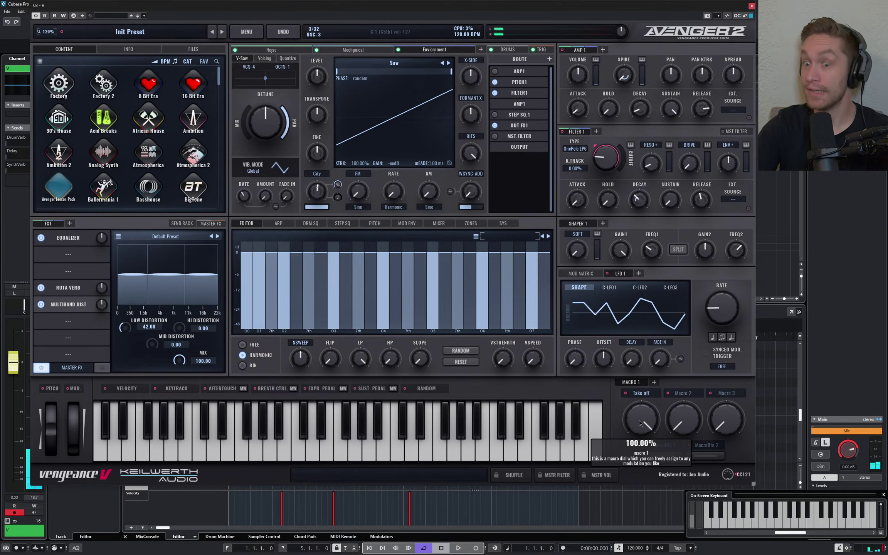
drag(640, 422, 631, 493)
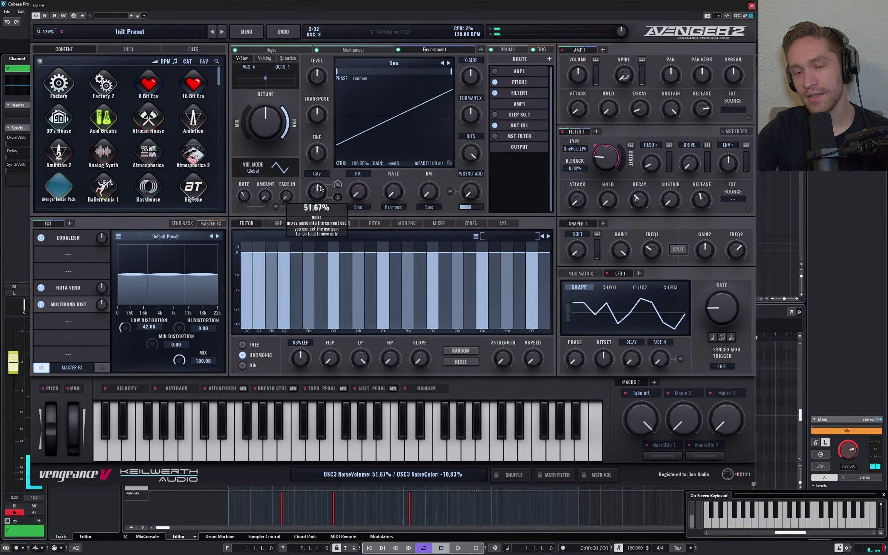
key(z)
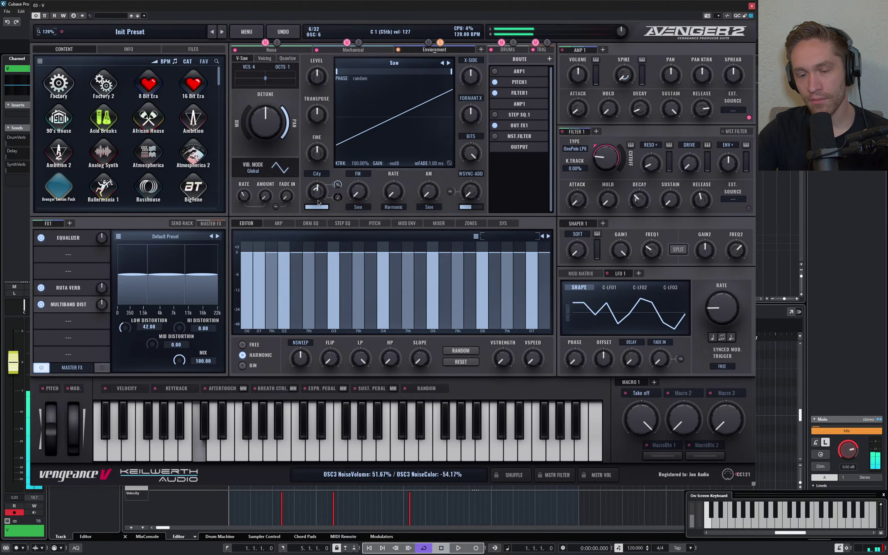
mouse_move(316, 196)
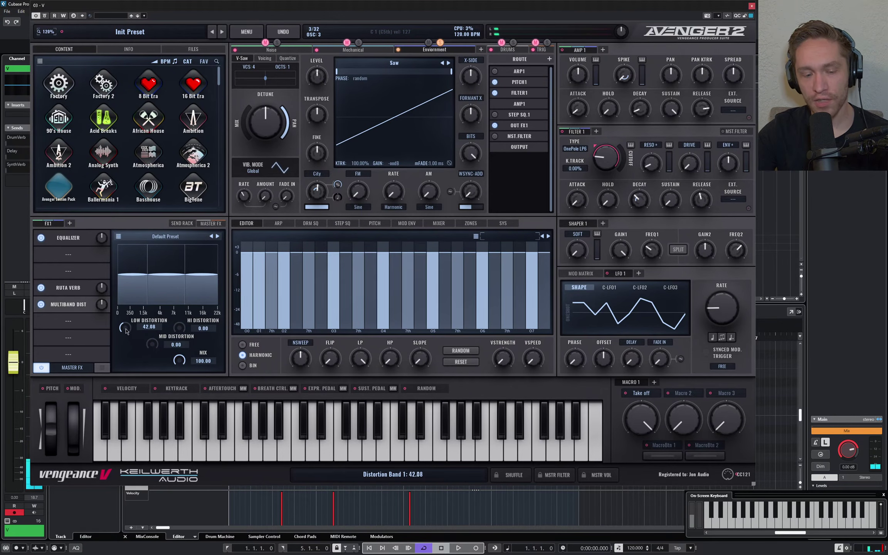
Step: Reset the multiband low distortion to 0.00 and try mid distortion at 50.83, 15.83 and 19.17
drag(124, 328, 137, 424)
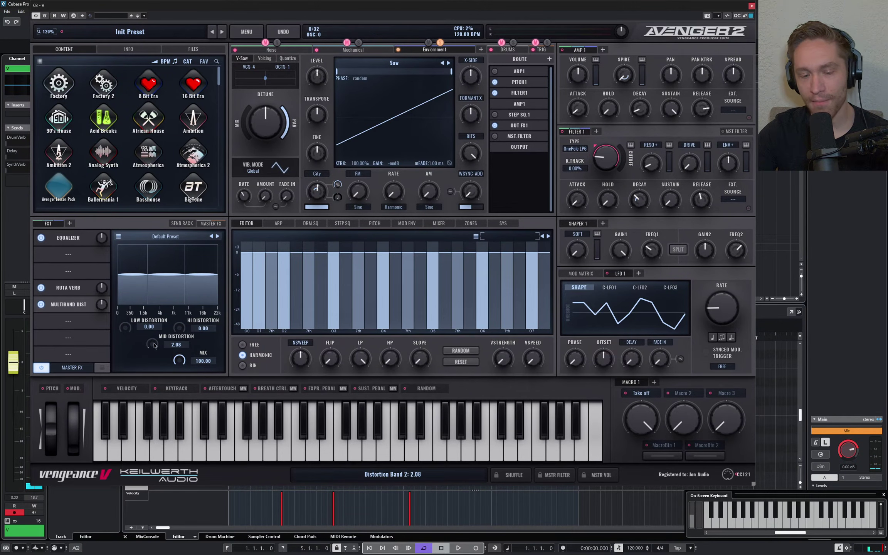
drag(152, 344, 161, 316)
scroll(152, 345, up, 1)
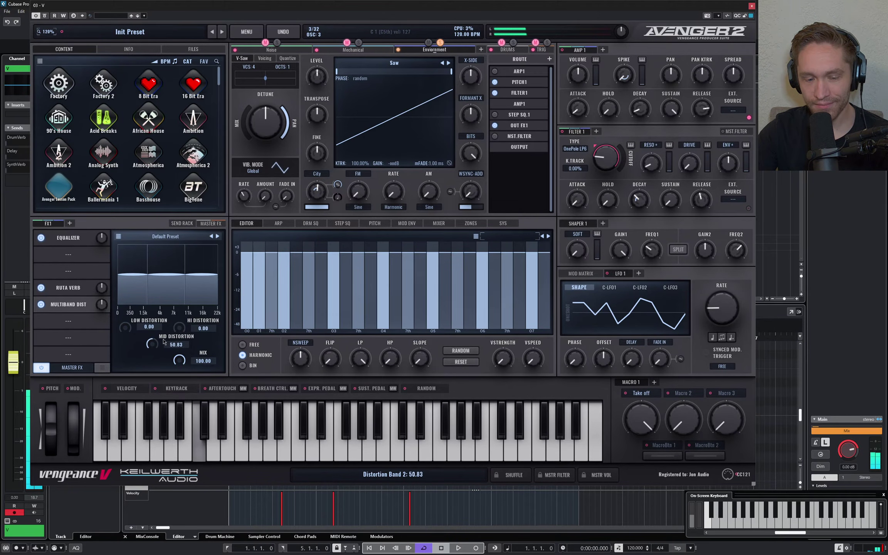
drag(163, 341, 161, 373)
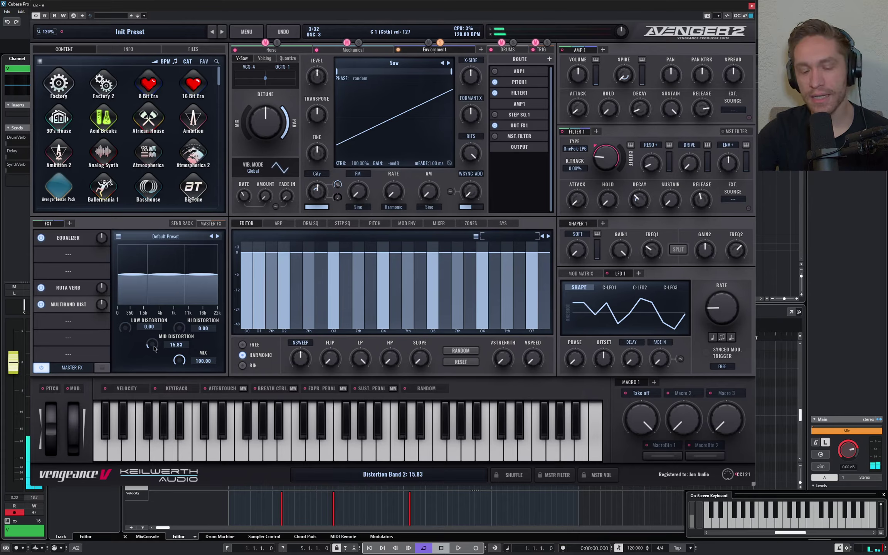
scroll(155, 342, up, 2)
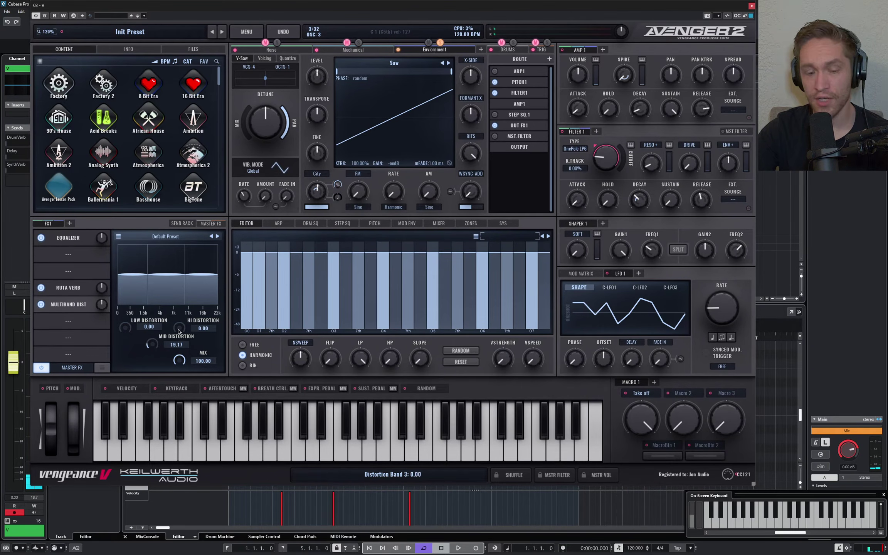
Step: Try hi distortion at 10.00, mid at 12.92 and low at 42.50, sweeping the Take off macro to audition them
drag(179, 327, 191, 311)
scroll(152, 344, down, 4)
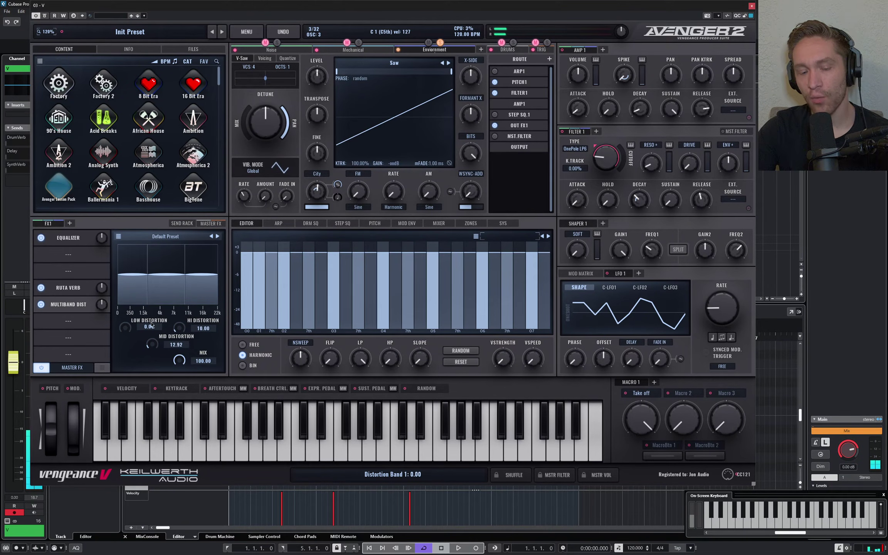
drag(126, 333, 132, 298)
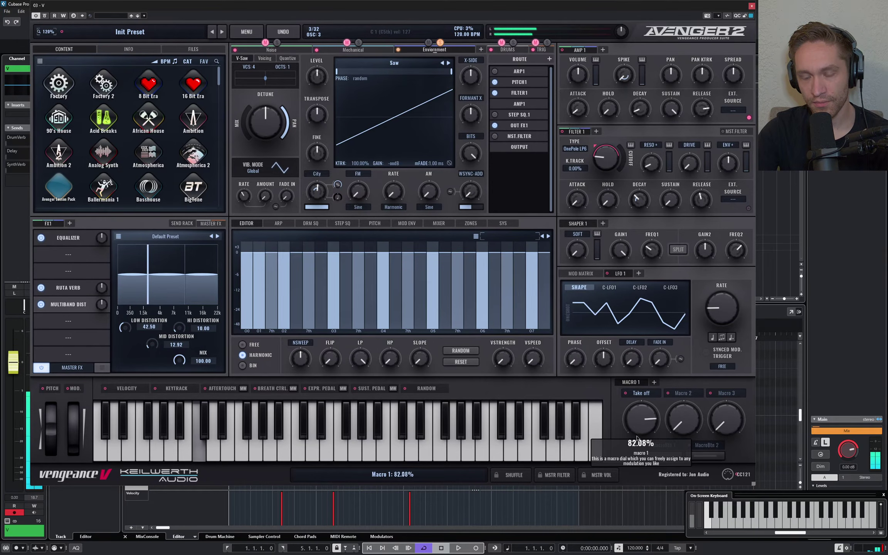
drag(643, 419, 622, 383)
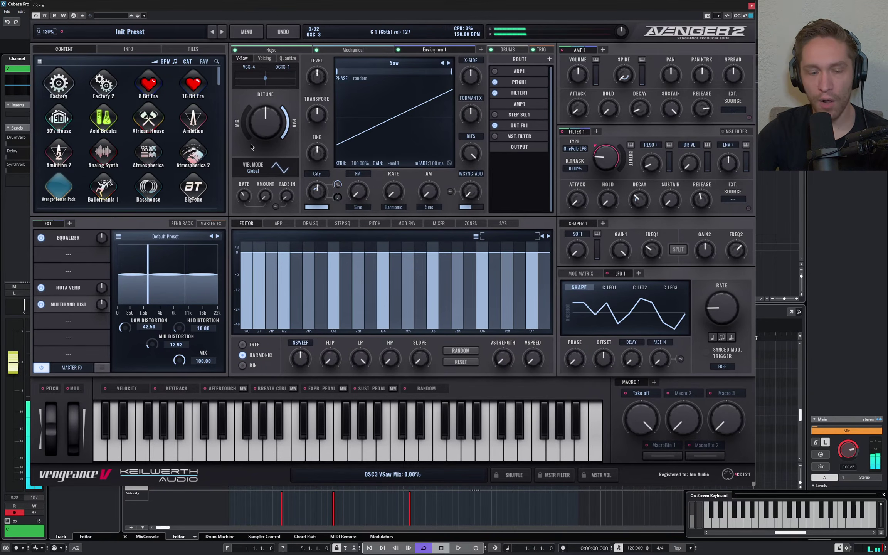
Step: Reset the low, mid and hi distortion to 0.00, auditioning hi distortion at 56.67 before zeroing it again
double_click(125, 327)
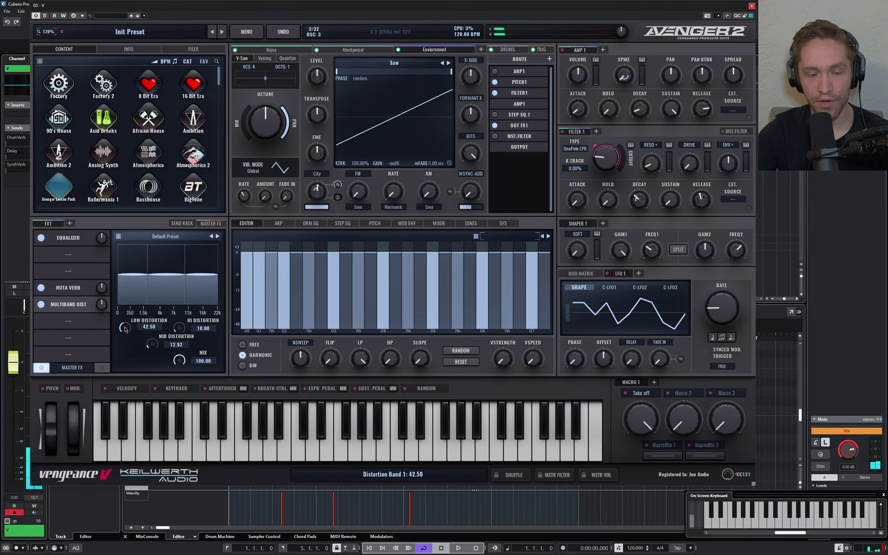
double_click(178, 328)
double_click(153, 344)
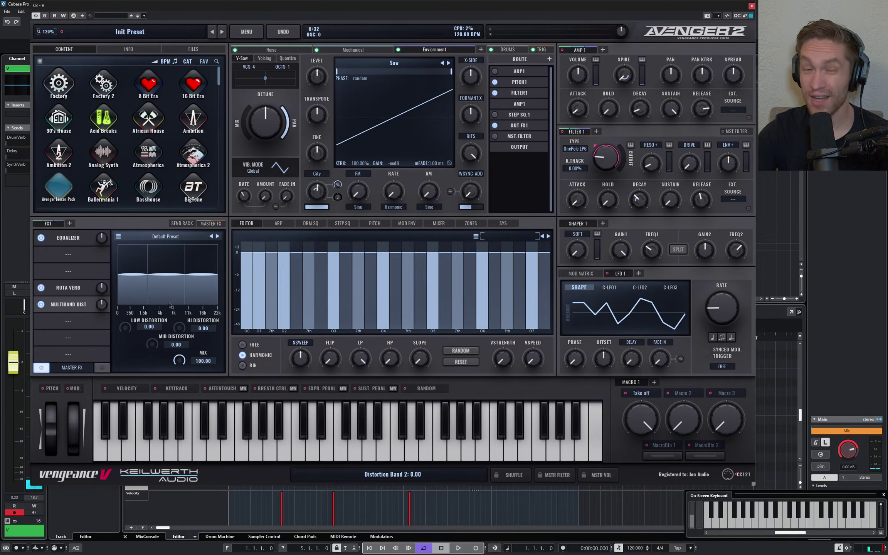
drag(153, 348, 191, 284)
double_click(152, 344)
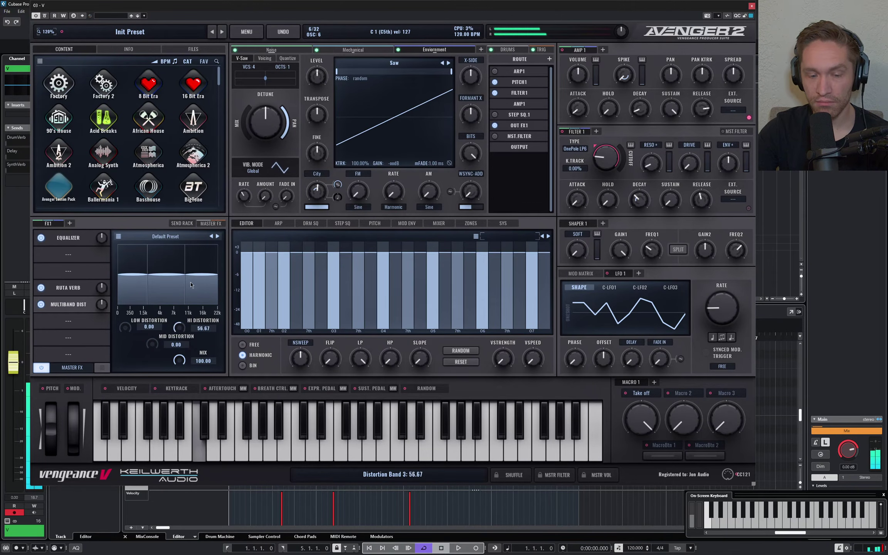
double_click(180, 328)
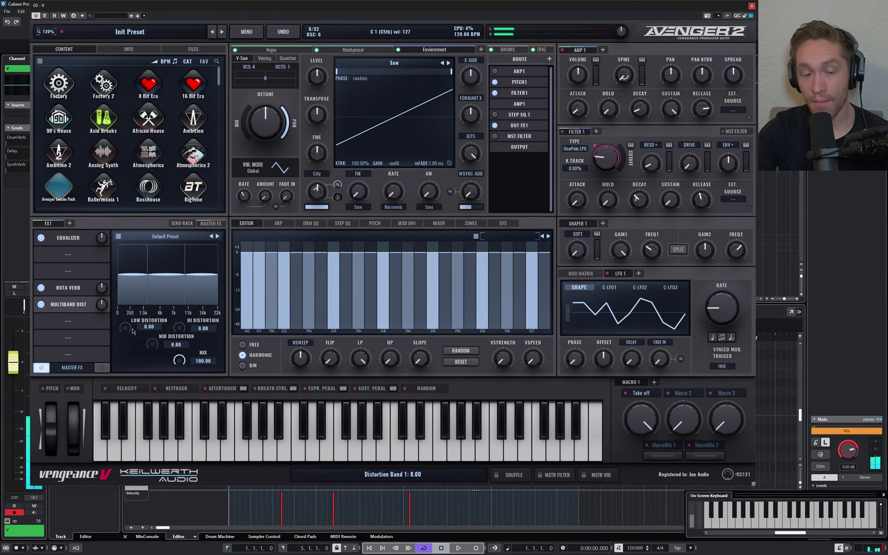
Step: Lower the low band's crossover and set the low distortion to 47.92, auditioning it with the Take off macro
drag(128, 330, 140, 275)
drag(127, 328, 127, 363)
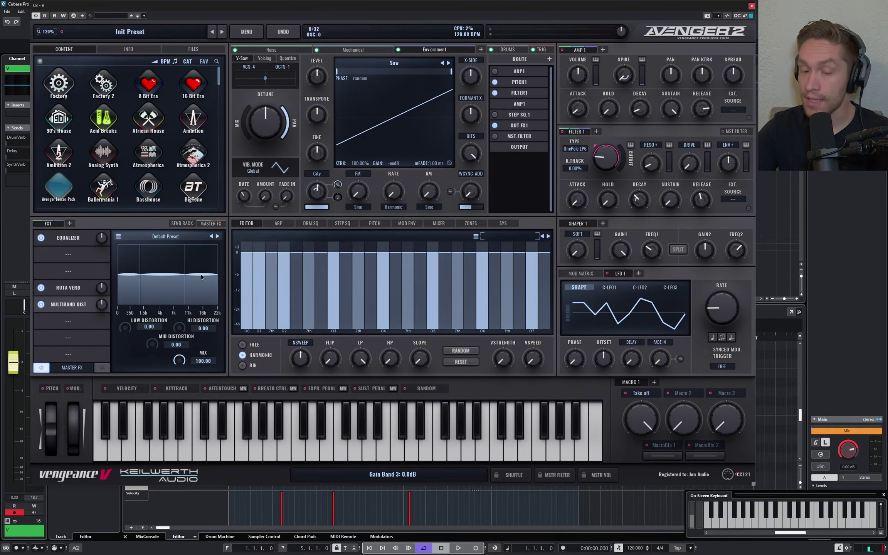
drag(128, 331, 129, 307)
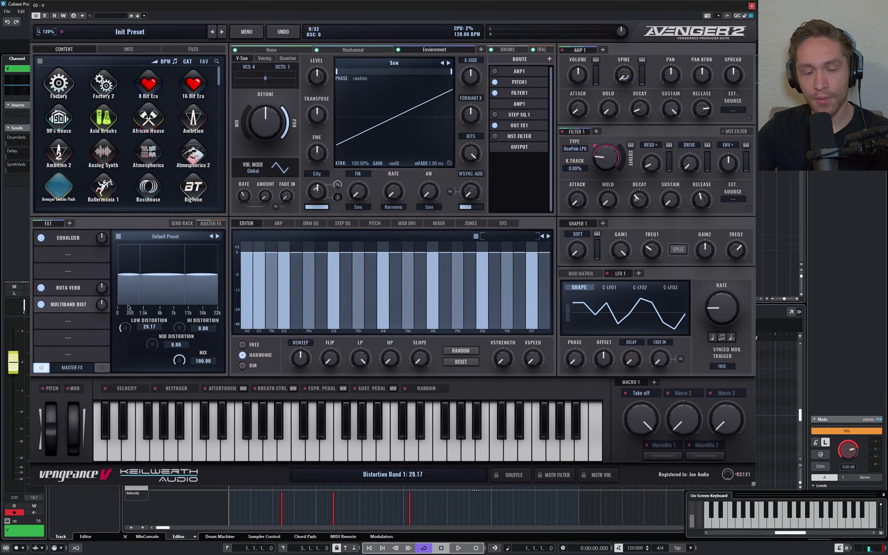
key(z)
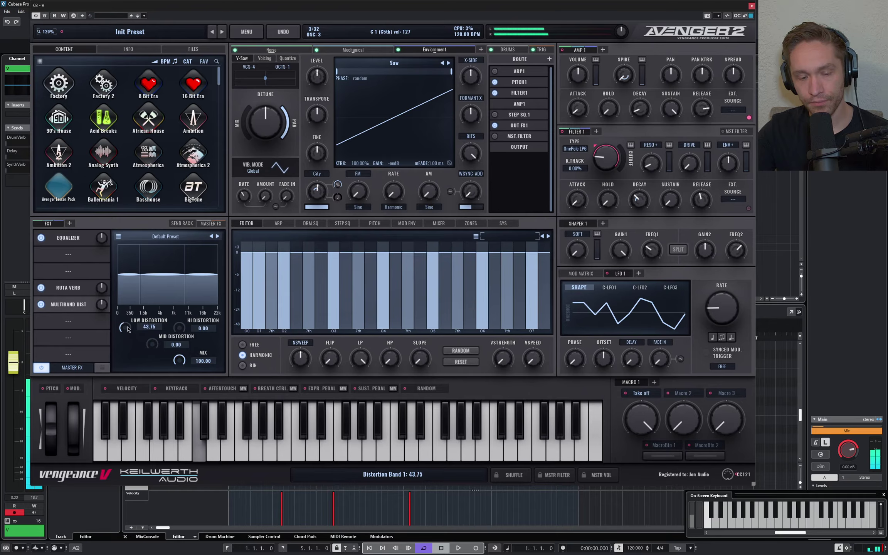
scroll(127, 329, up, 1)
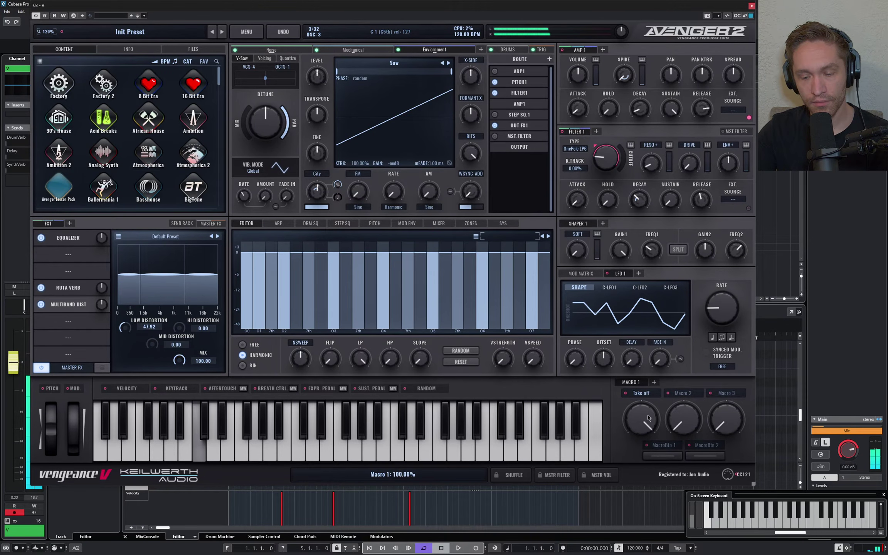
drag(655, 410, 636, 423)
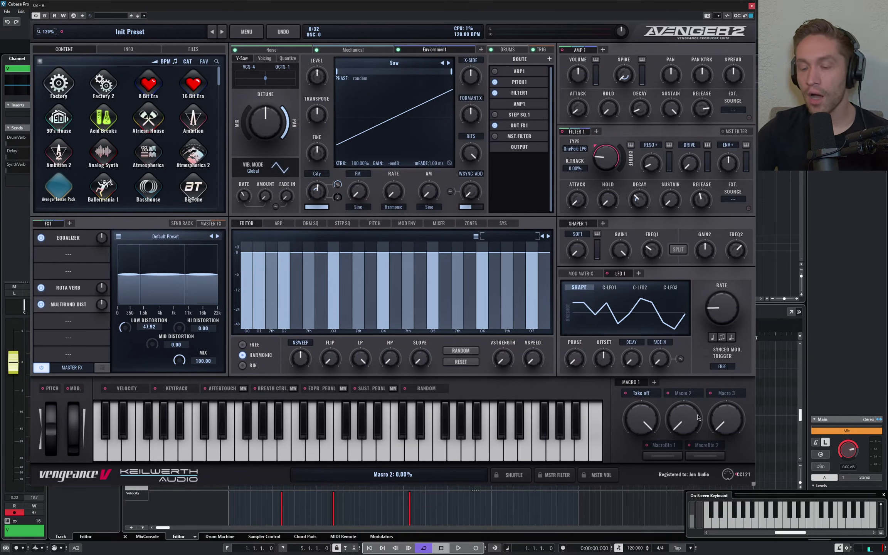
Step: Rename Macro 2 to "distortion"
mouse_move(689, 428)
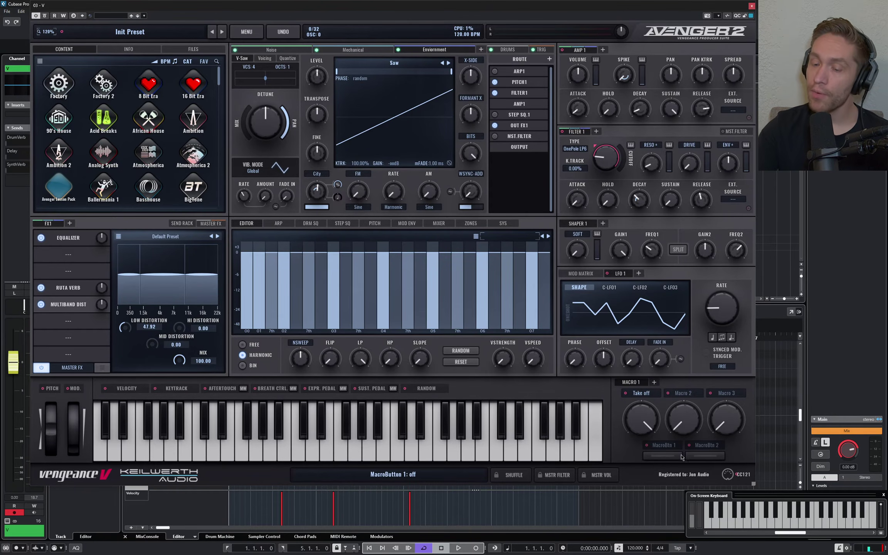
mouse_move(663, 460)
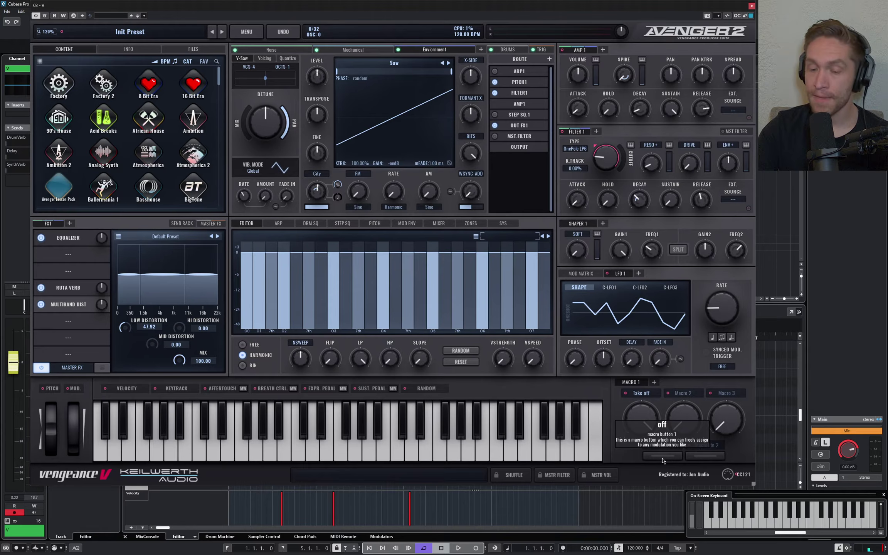
double_click(689, 393)
text(dis)
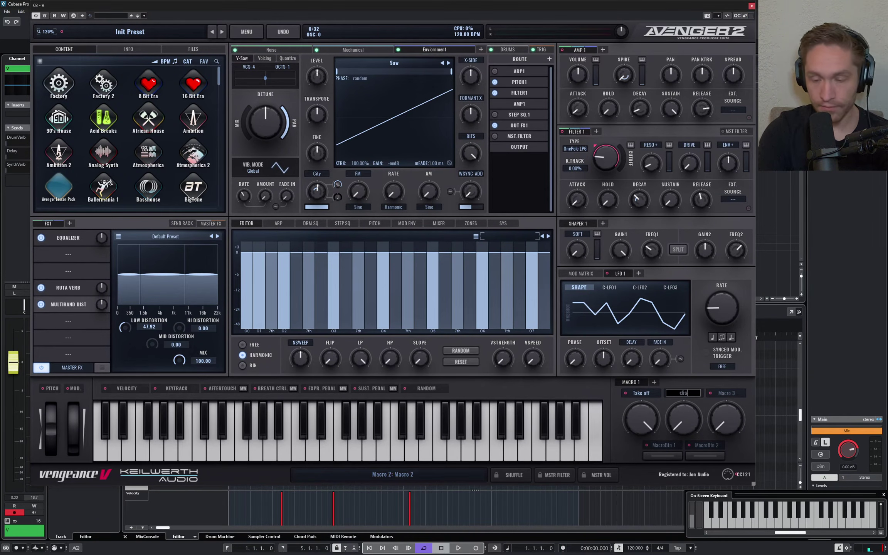
text(tortion)
key(Return)
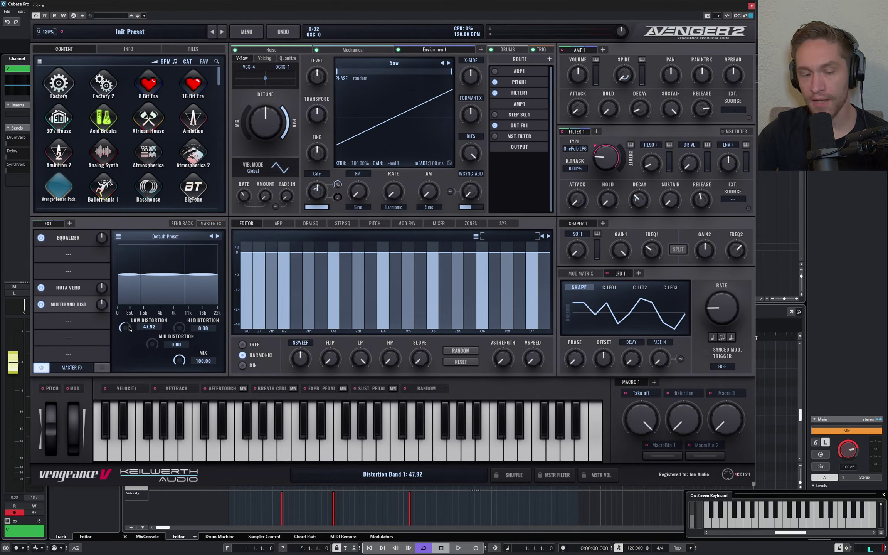
Step: Reset the low distortion to 0.00 and modulate it from the distortion macro with an amount of 55.00 in additive (+) mode
drag(130, 328, 134, 423)
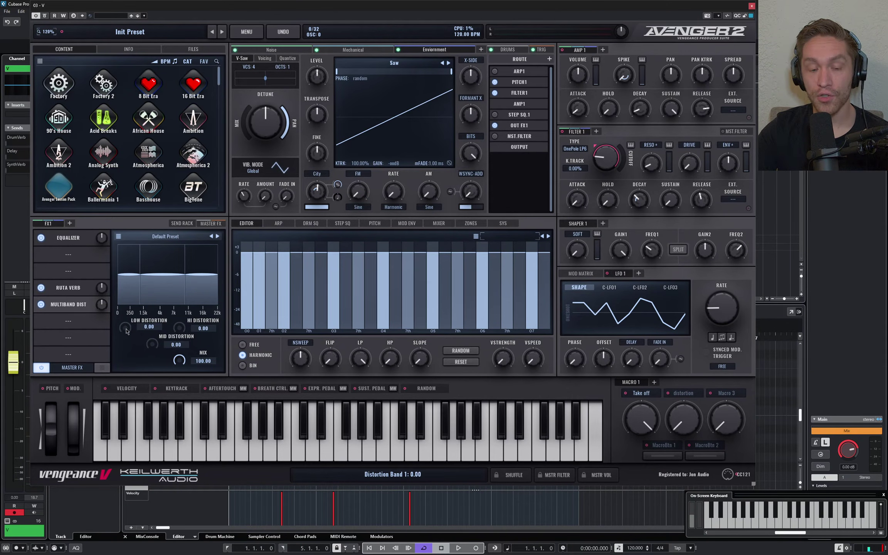
drag(669, 393, 125, 330)
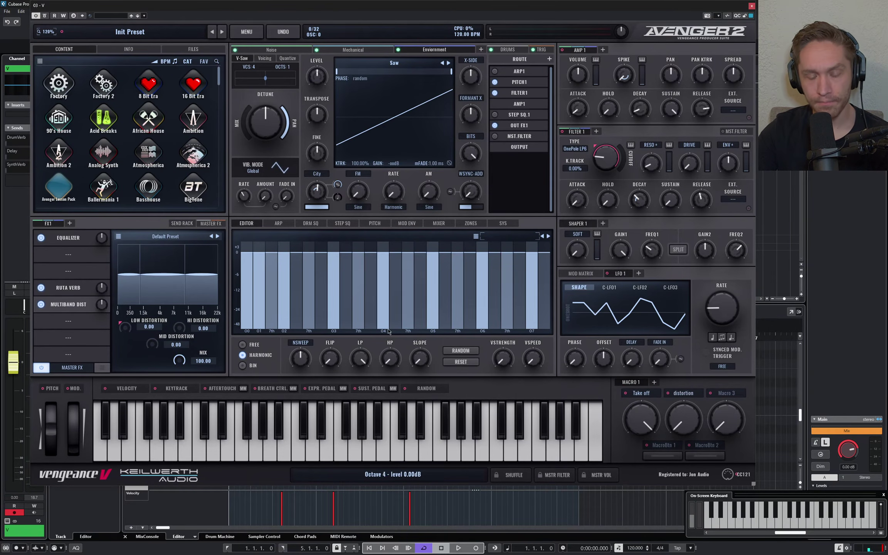
click(582, 274)
double_click(693, 338)
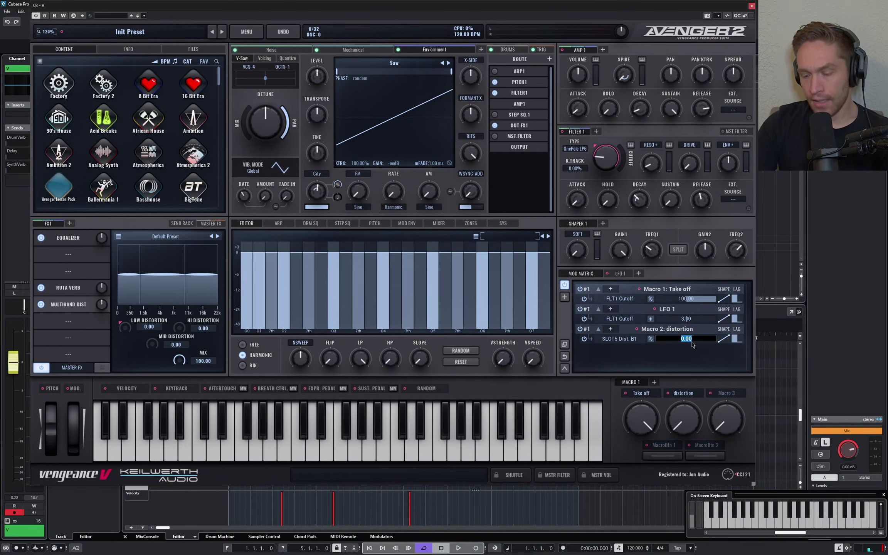
text(55)
key(Return)
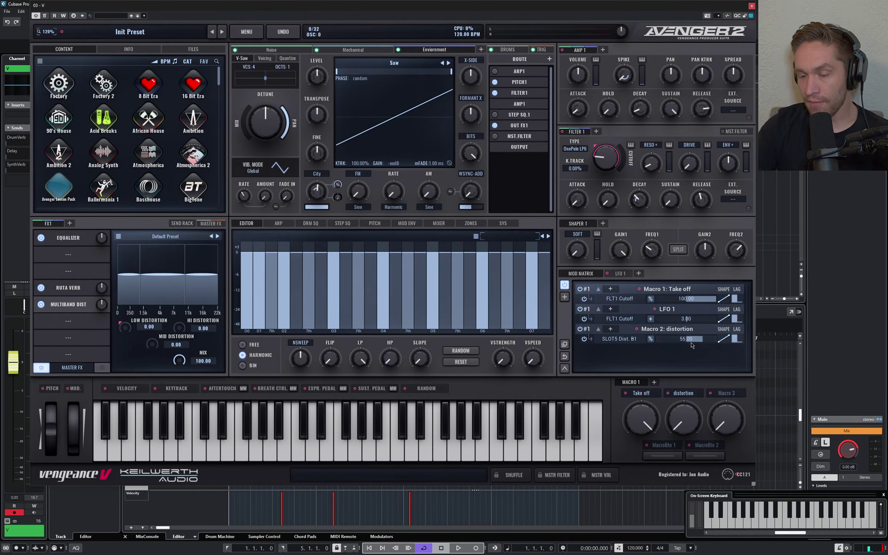
click(653, 341)
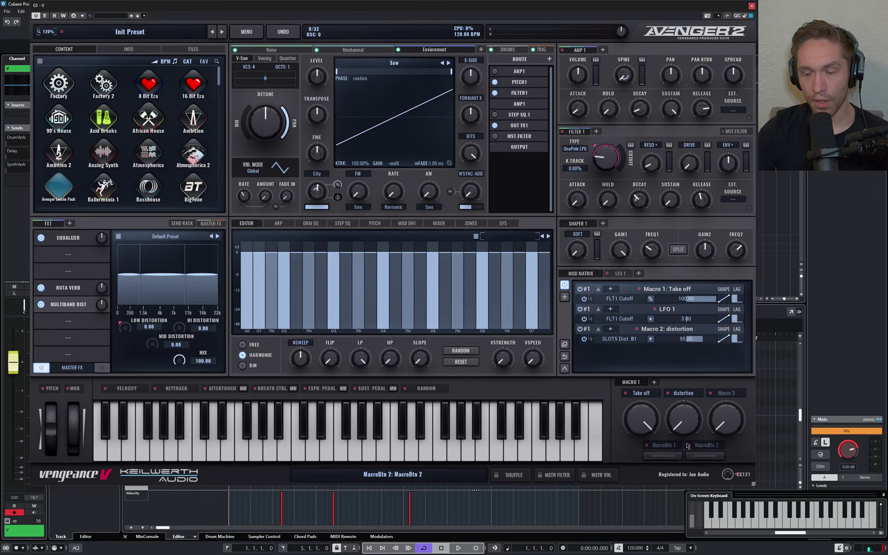
Step: Audition the distortion and Take off macros together by sweeping both while playing notes, ending with Take off at 0.00%
drag(683, 419, 684, 307)
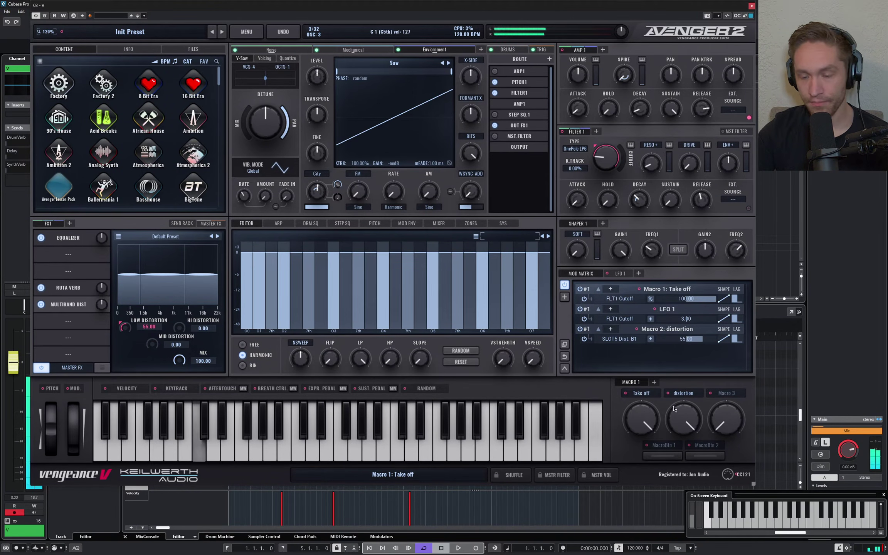
drag(641, 419, 642, 464)
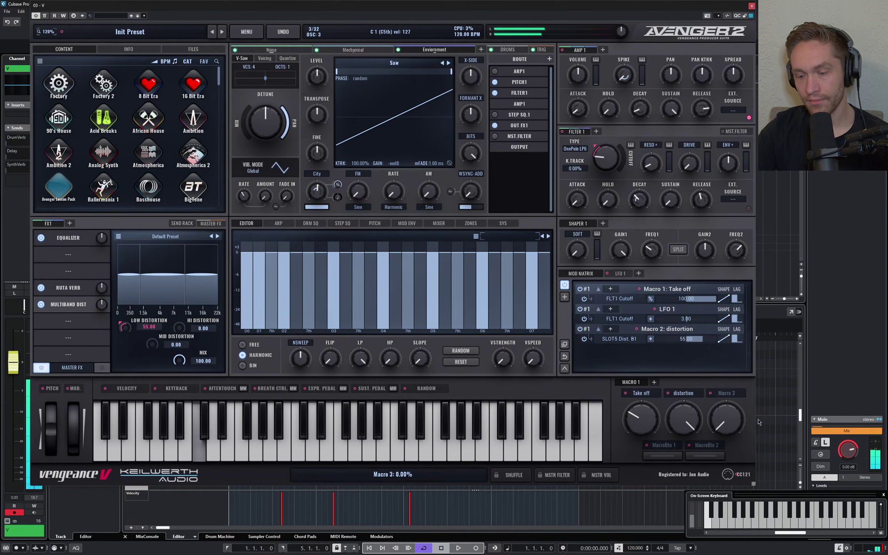
drag(684, 420, 693, 508)
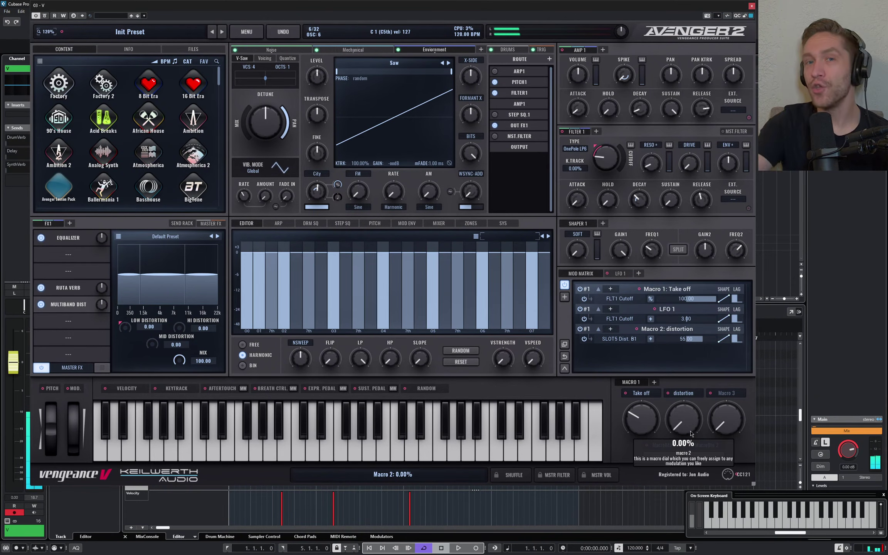
drag(691, 433, 690, 396)
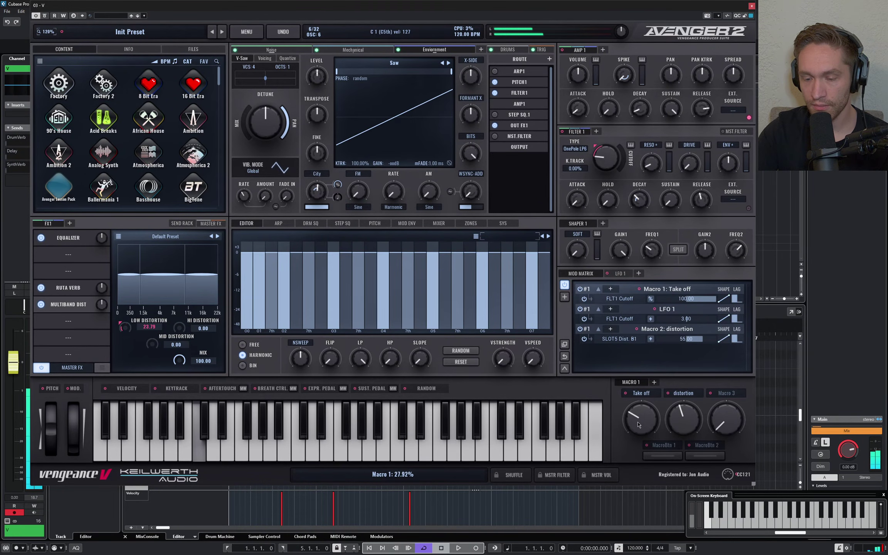
drag(638, 424, 638, 395)
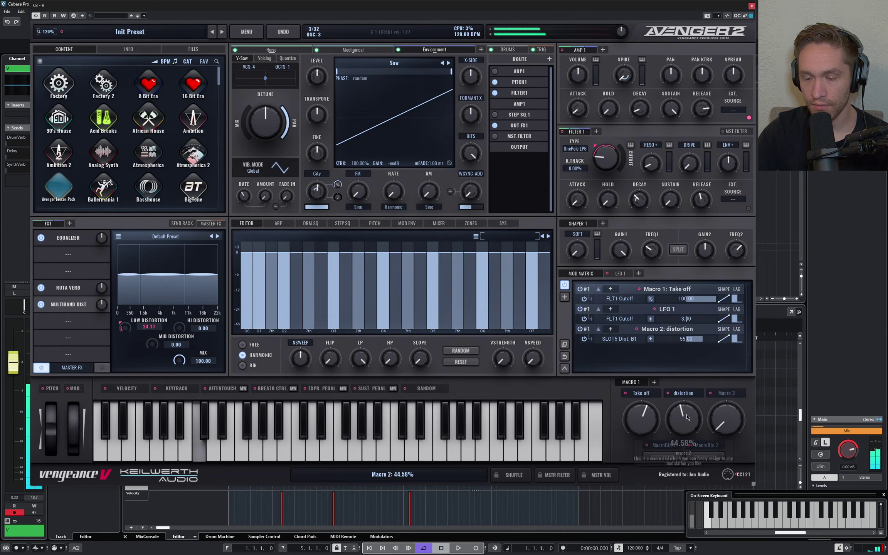
drag(687, 416, 687, 399)
drag(638, 418, 644, 471)
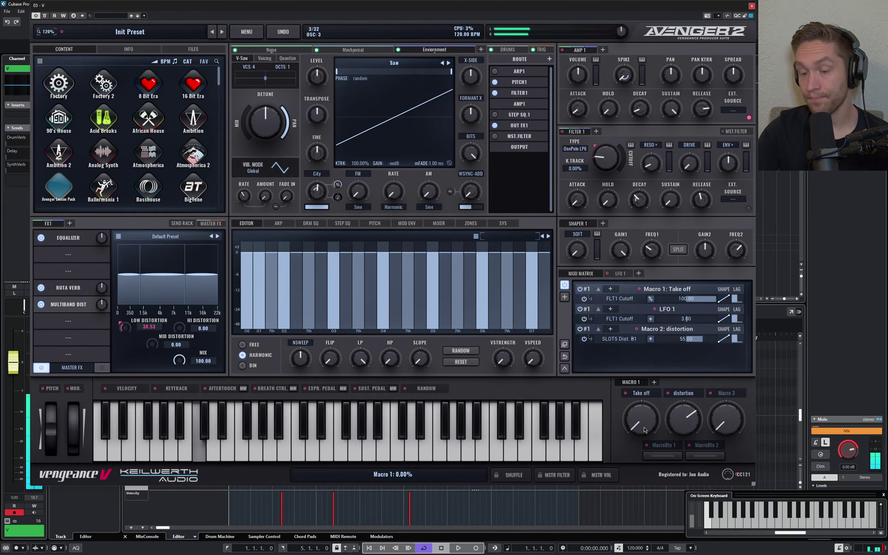
Step: Raise the Take off macro to 100% and turn the AMP1 volume down to 0.00%, testing it with a few notes
drag(645, 429, 644, 321)
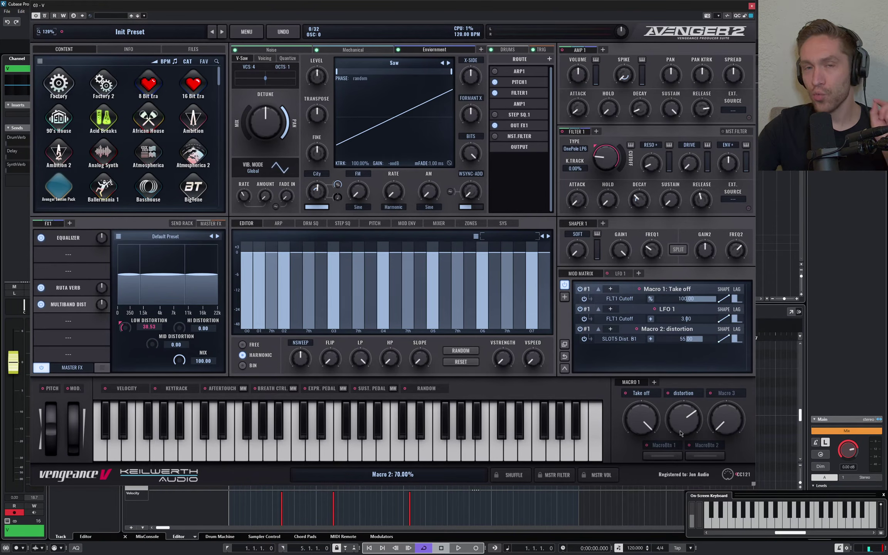
mouse_move(680, 432)
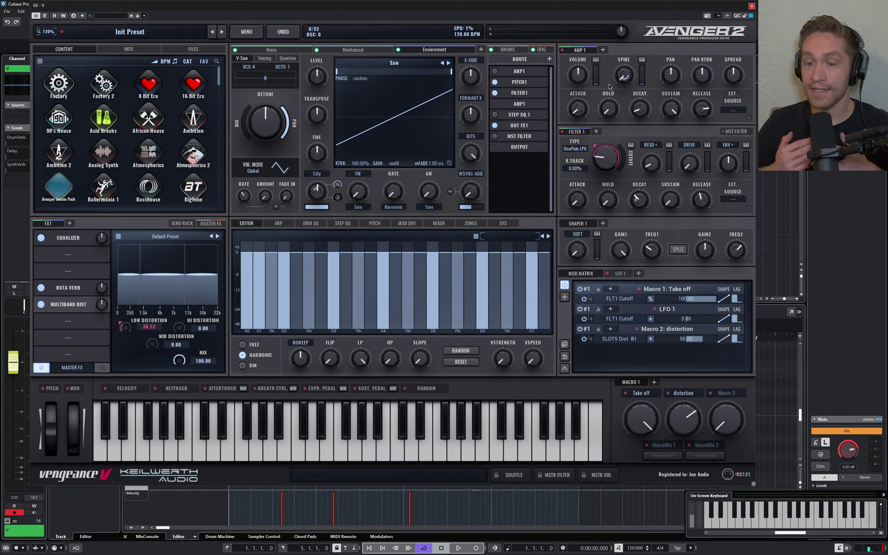
drag(577, 75, 578, 108)
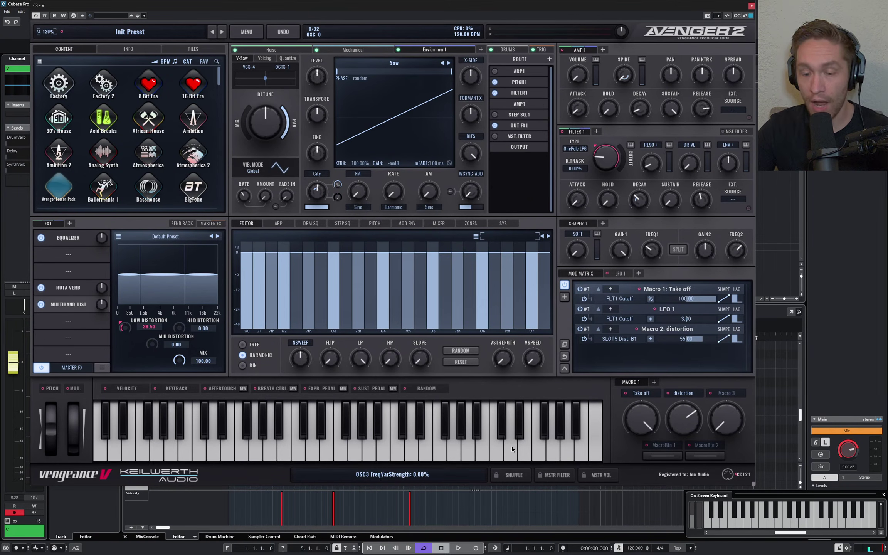
click(496, 451)
click(440, 451)
click(482, 450)
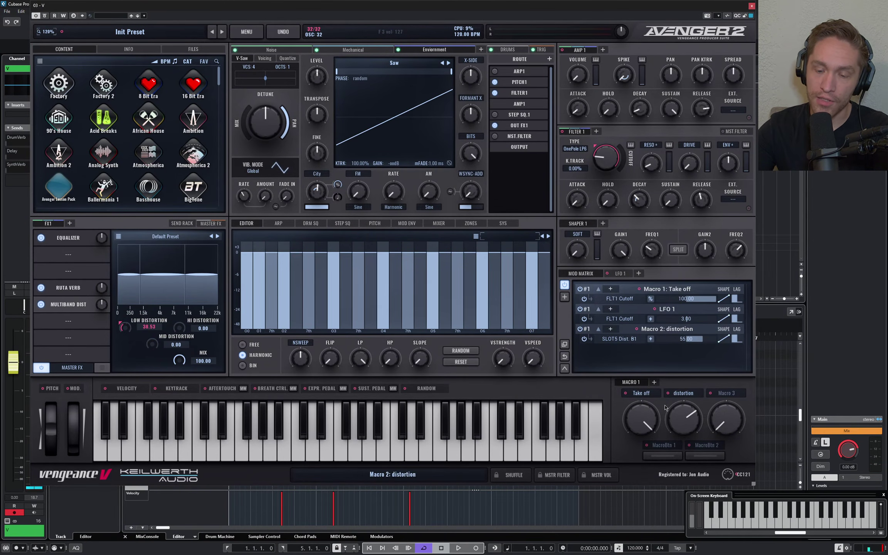
Step: Assign the Take off macro to the AMP1 volume and set that modulation amount to about 26
drag(642, 399, 578, 79)
mouse_move(647, 419)
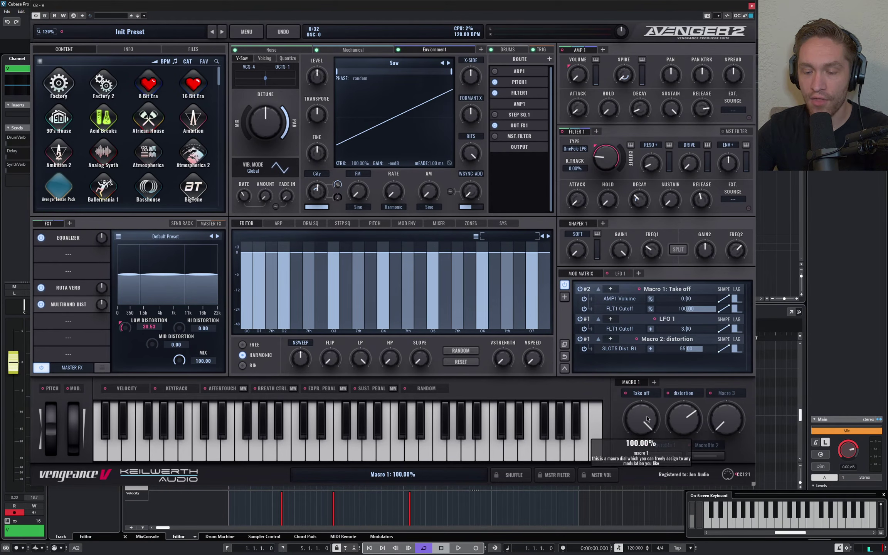
drag(648, 419, 646, 443)
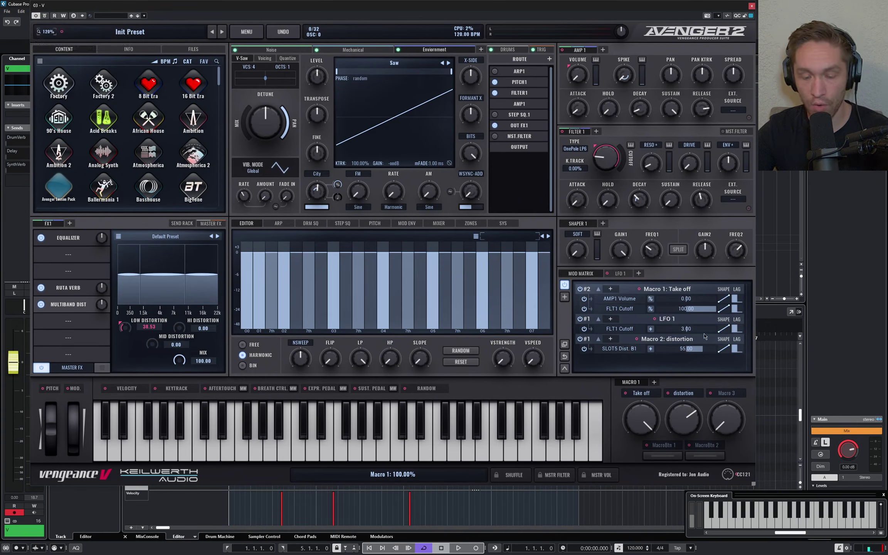
key(z)
drag(686, 303, 694, 302)
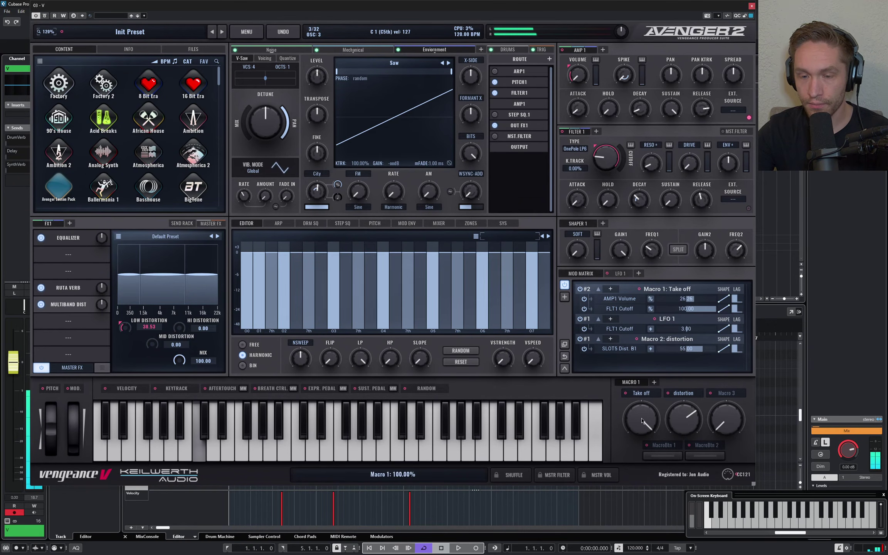
Step: Bring the Take off macro down to 0% and raise the base AMP1 volume to about 6.67%
drag(645, 423, 655, 506)
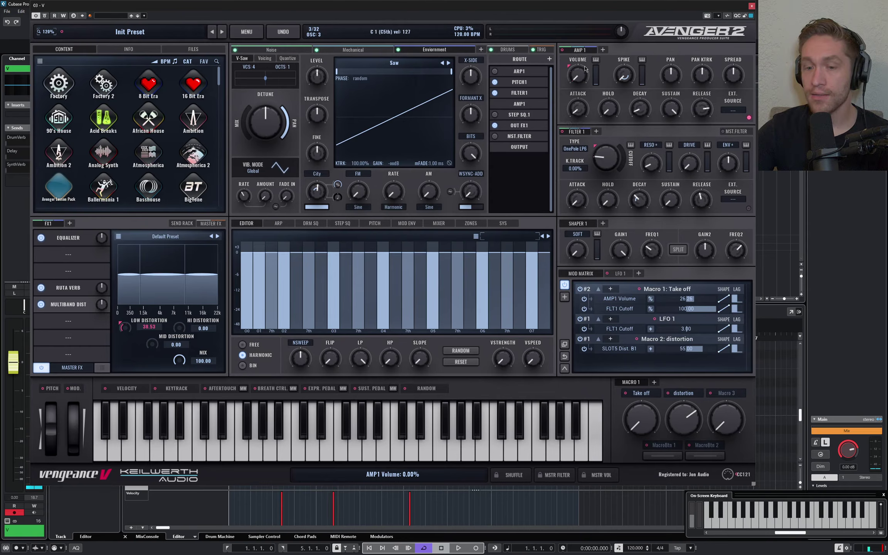
scroll(576, 72, up, 2)
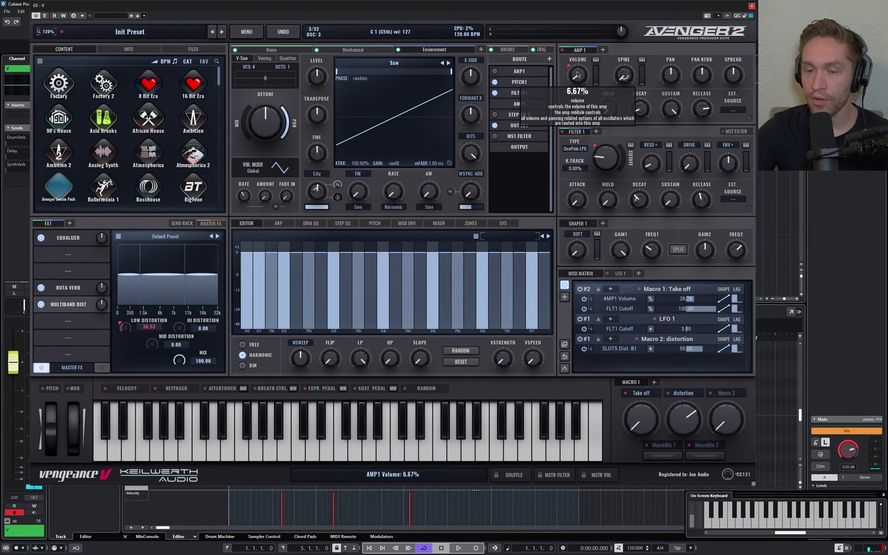
scroll(577, 72, up, 1)
scroll(576, 72, down, 1)
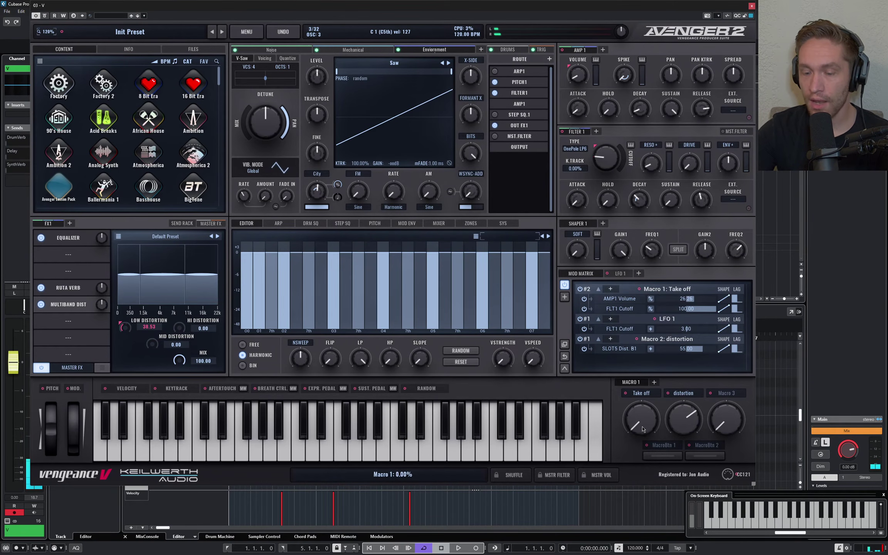
Step: Sweep the Take off macro to 100% and raise its AMP1 Volume modulation amount to about 47.95 while playing a note
drag(642, 429, 656, 358)
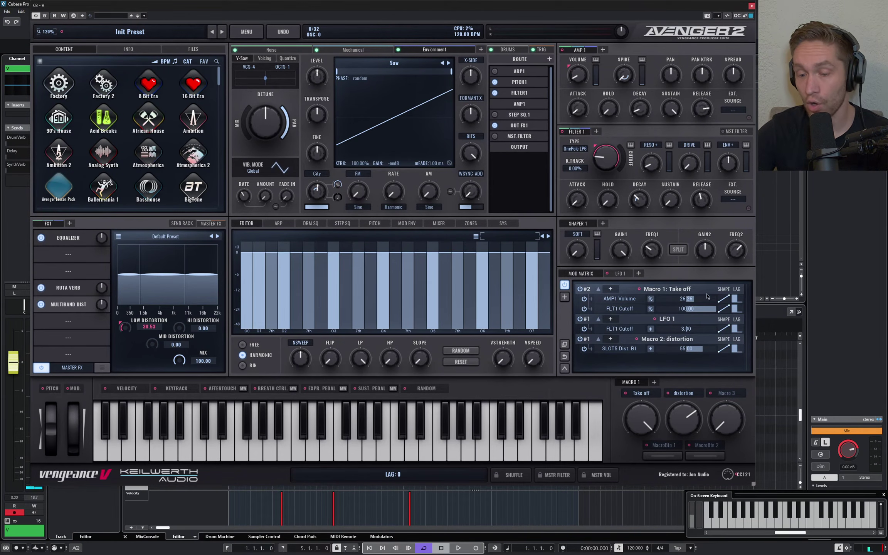
key(z)
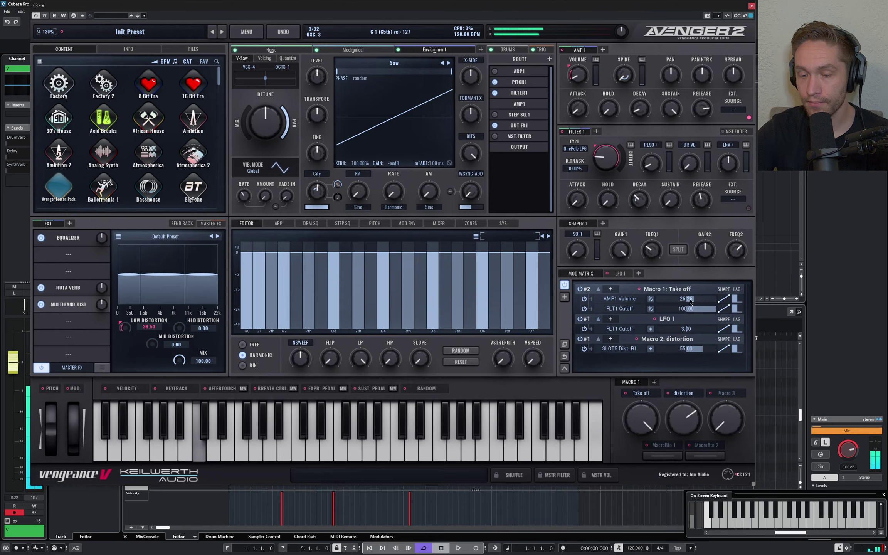
drag(692, 301, 696, 301)
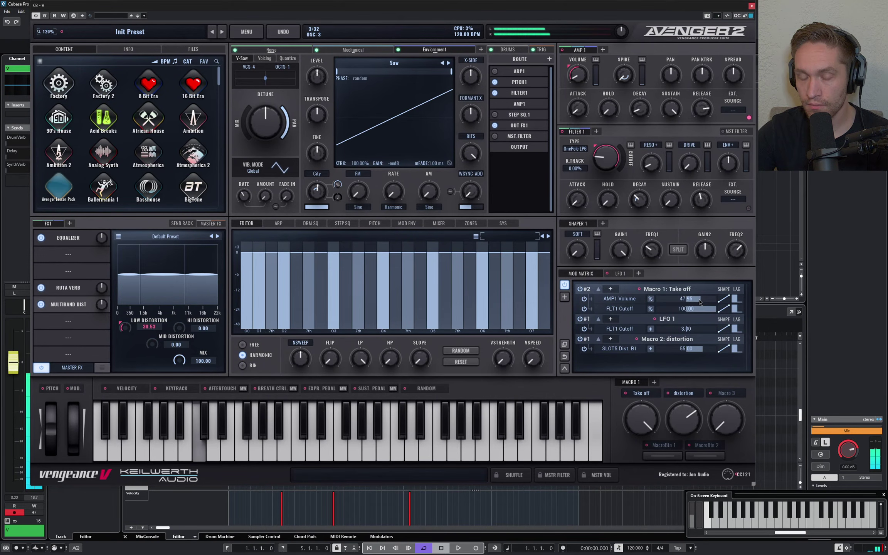
key(z)
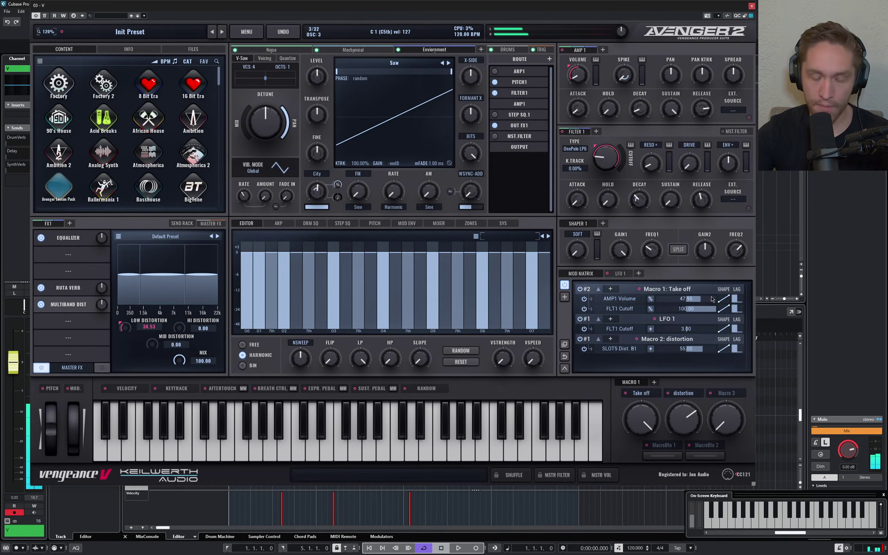
Step: Raise the distortion macro to 96.25% and audition it while sweeping the Take off macro down and back up
drag(671, 414, 680, 415)
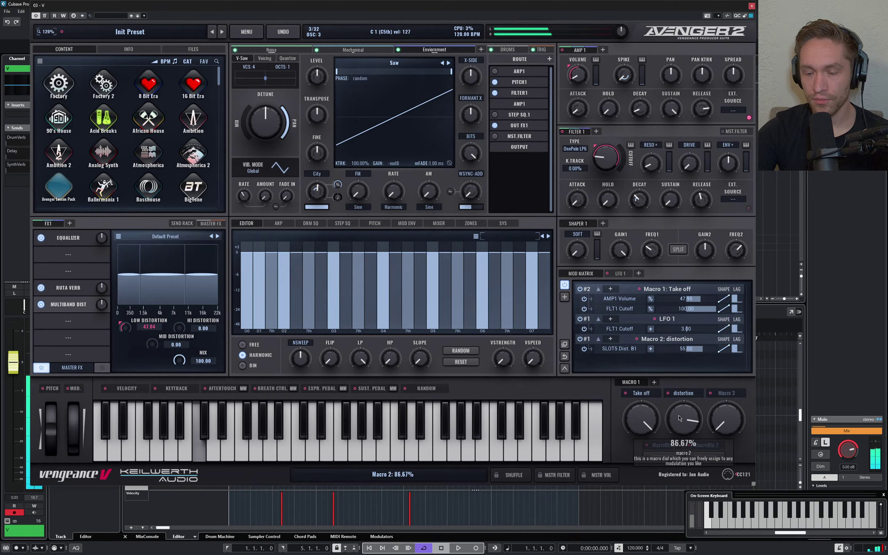
scroll(684, 420, up, 6)
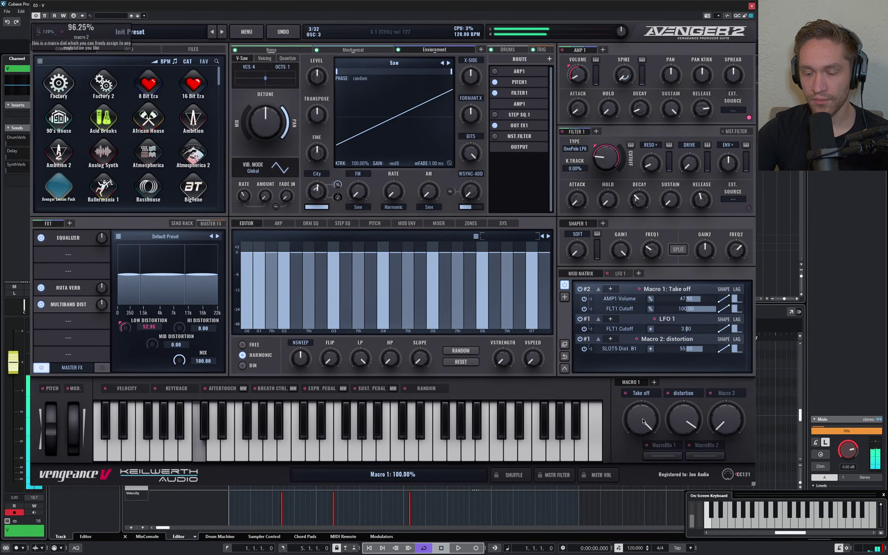
scroll(645, 419, down, 1)
drag(645, 430, 644, 438)
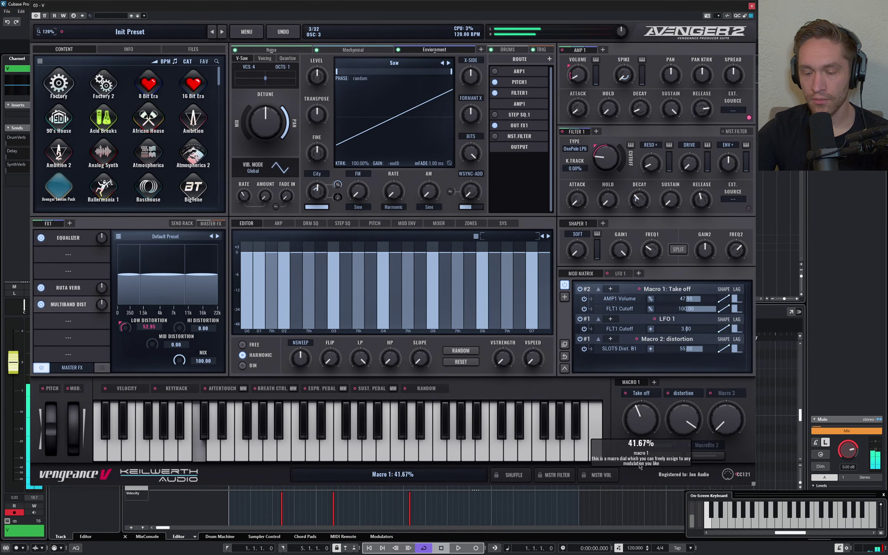
drag(636, 477, 635, 497)
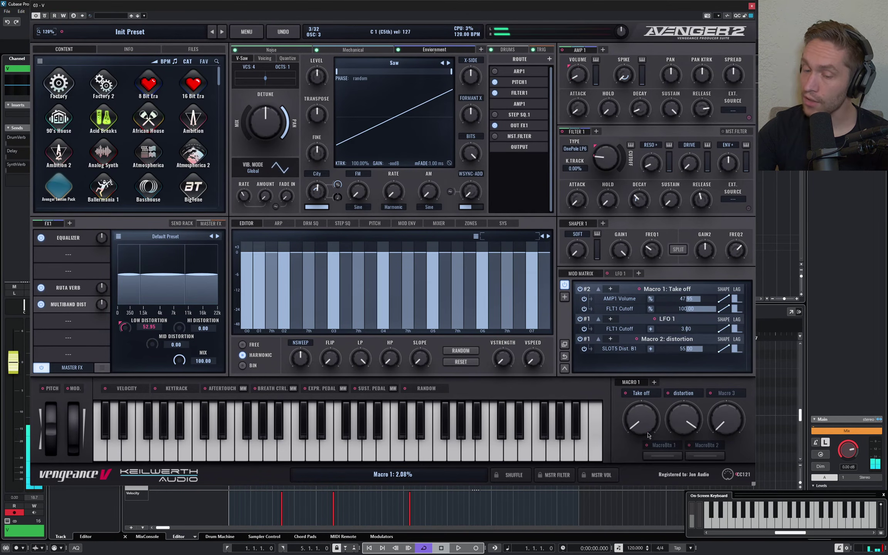
drag(640, 417, 643, 416)
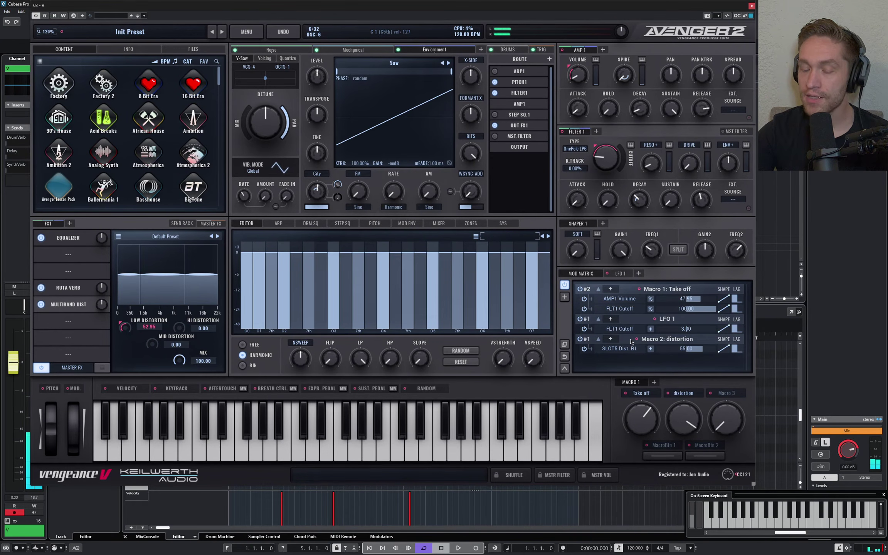
Step: Select the Noise oscillator, raise the distortion macro to 100% and audition the sound while lowering the Take off macro
click(288, 53)
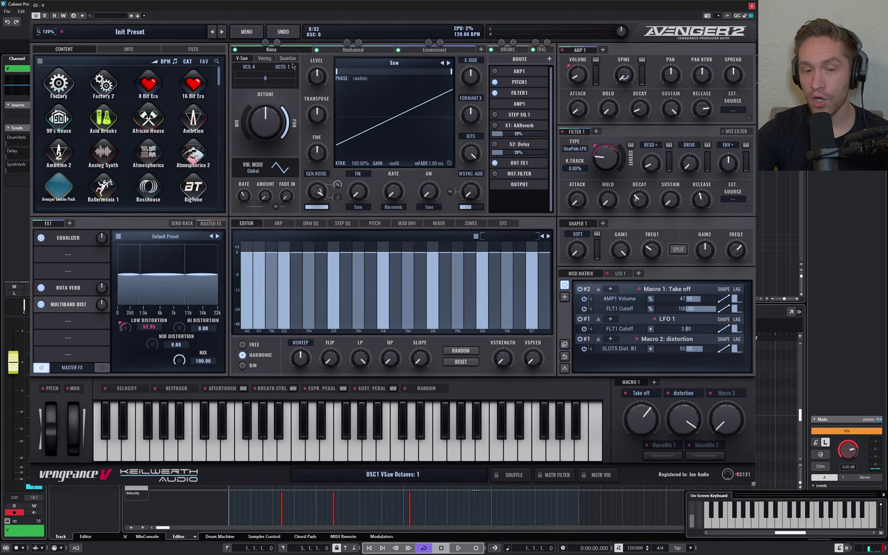
mouse_move(325, 193)
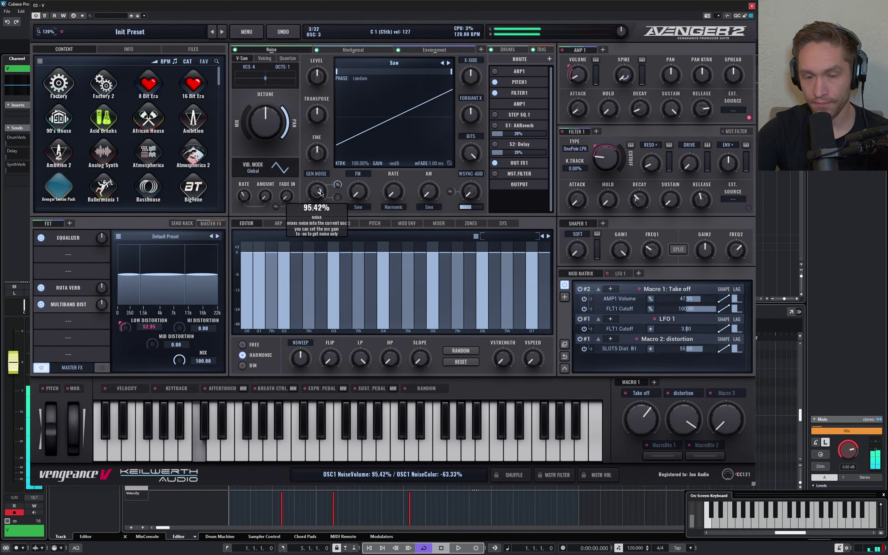
scroll(322, 188, up, 3)
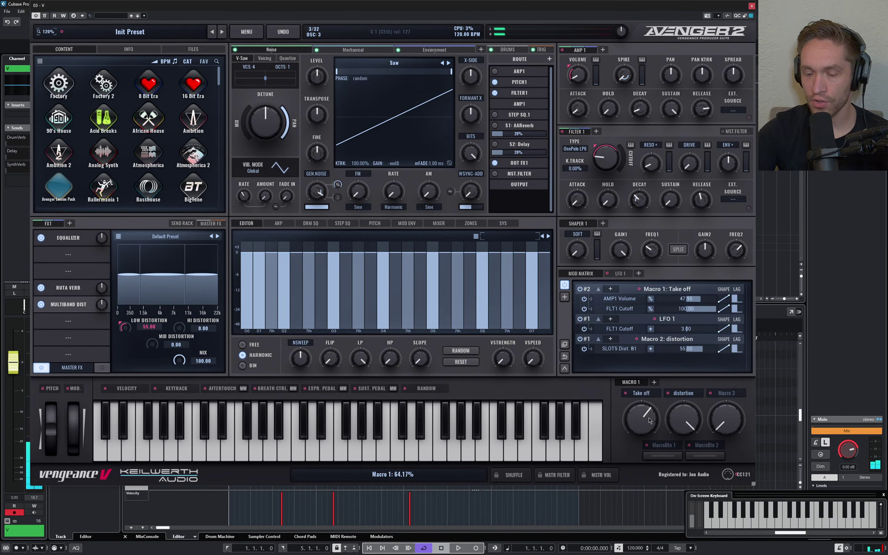
mouse_move(650, 419)
mouse_down()
mouse_move(648, 444)
mouse_move(638, 425)
mouse_up()
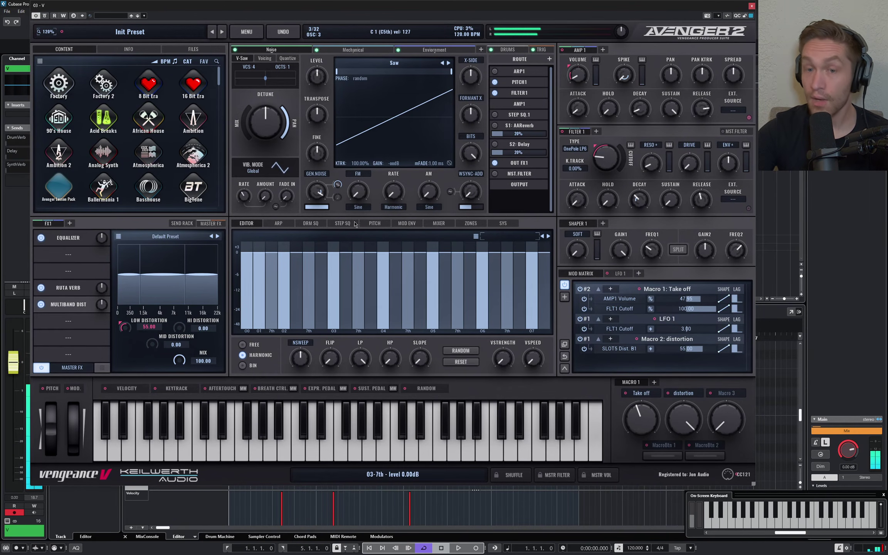
Step: Set the Noise oscillator's generated noise to NOISE STEREO 100% and audition it with a full Take off macro sweep
click(324, 174)
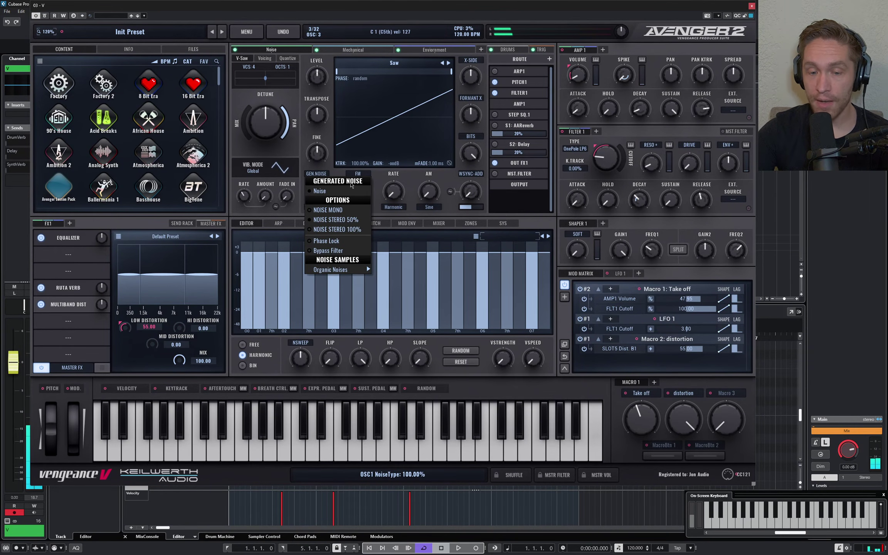
click(353, 231)
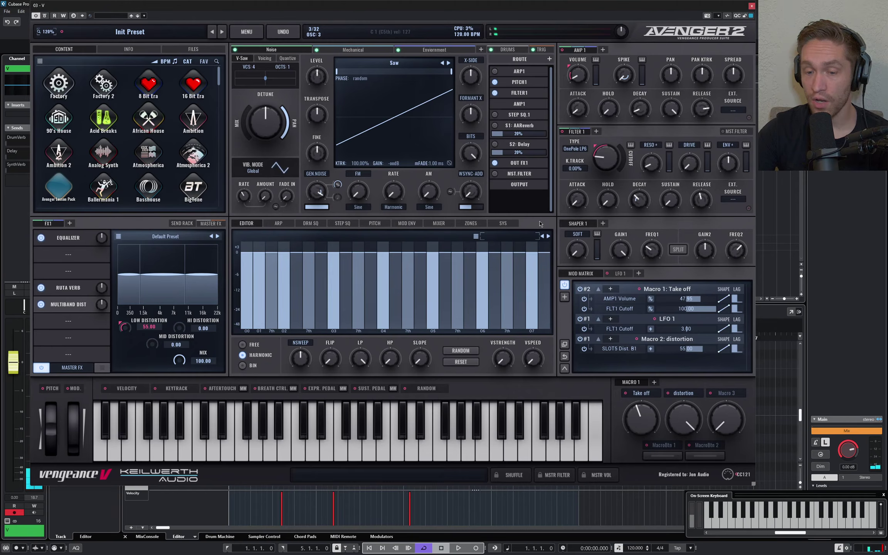
mouse_move(647, 416)
drag(647, 415, 643, 426)
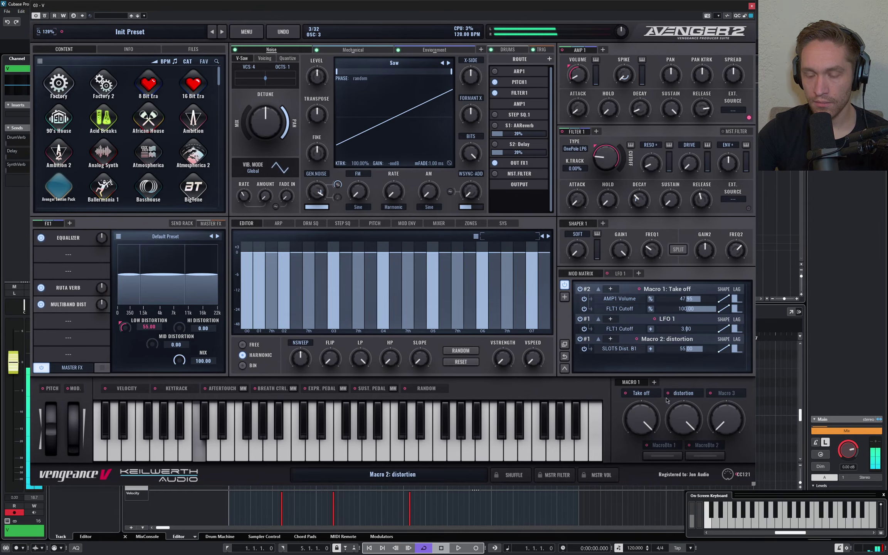
drag(647, 417, 642, 485)
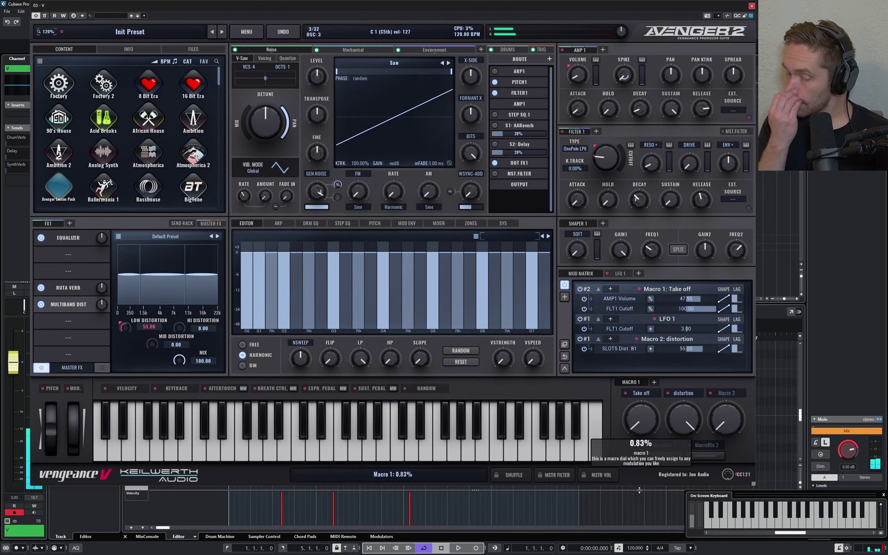
Step: Set the distortion macro's low distortion modulation amount to 75 and audition it with the Take off macro raised to 100%
double_click(704, 349)
text(75)
key(Return)
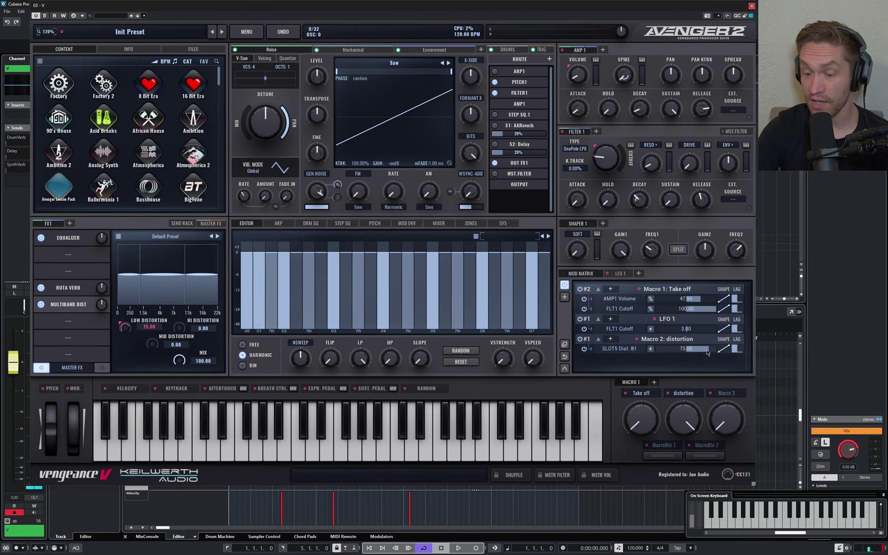
drag(640, 414, 645, 343)
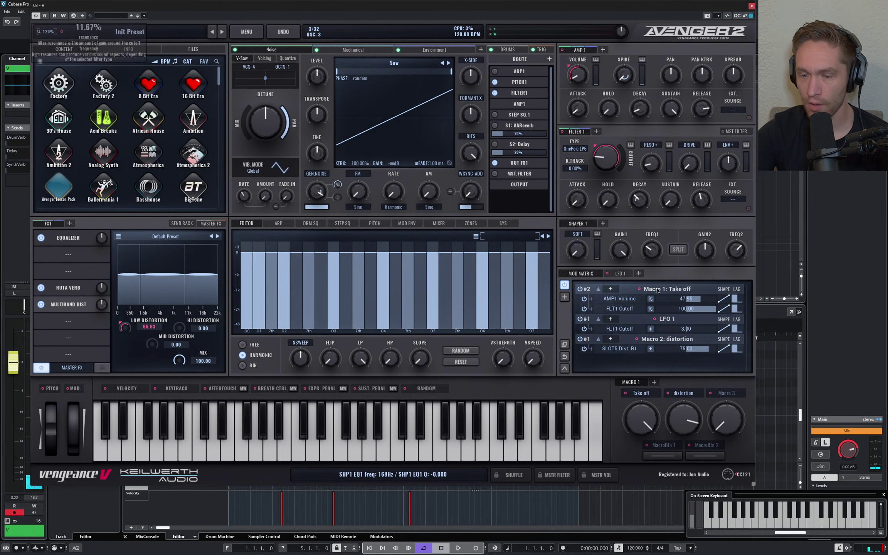
mouse_move(642, 421)
mouse_down()
mouse_move(642, 501)
mouse_move(651, 409)
mouse_up()
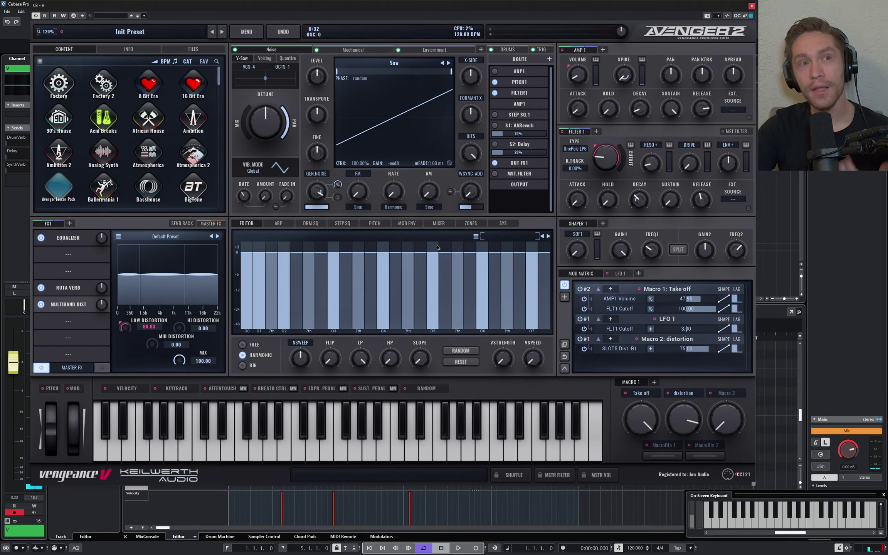
Step: Lower the Take off macro to about 37% and boost the master equalizer's first band to 11.0 gain at 51.5 Hz, width 45.00
click(211, 224)
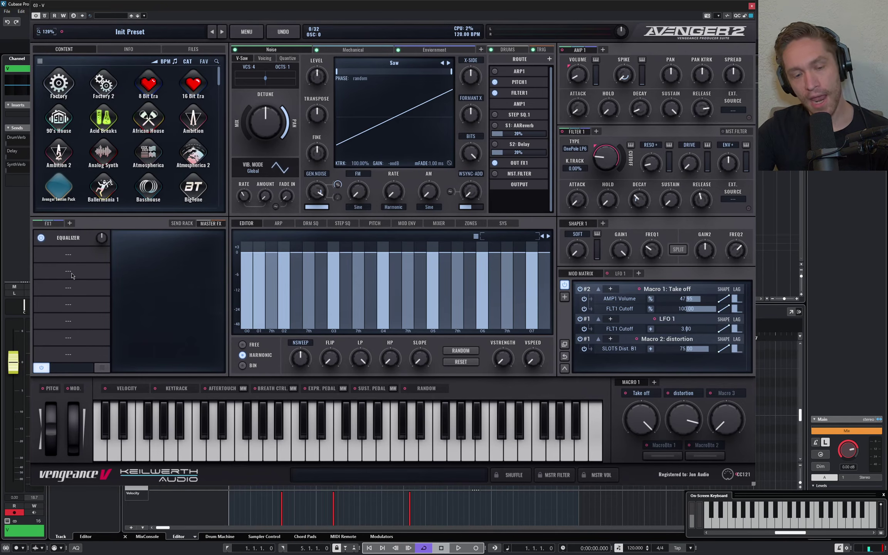
click(69, 238)
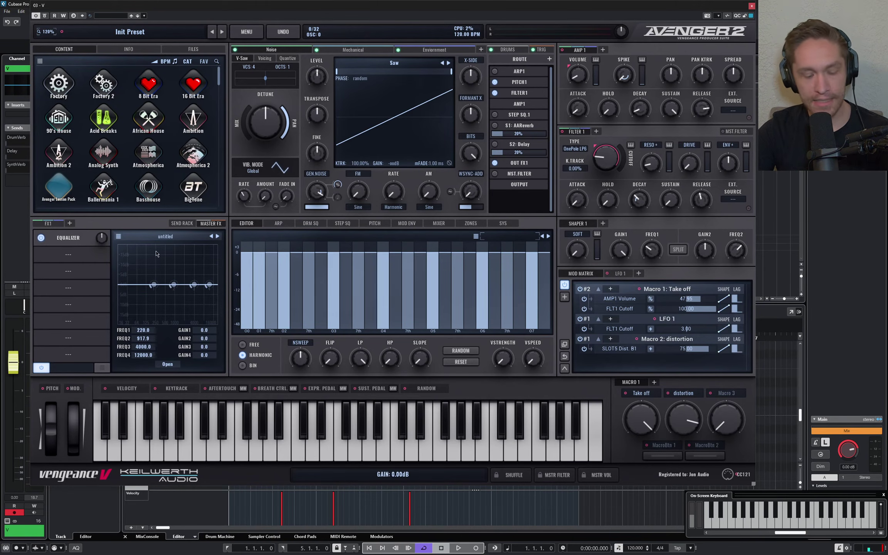
drag(633, 407, 634, 447)
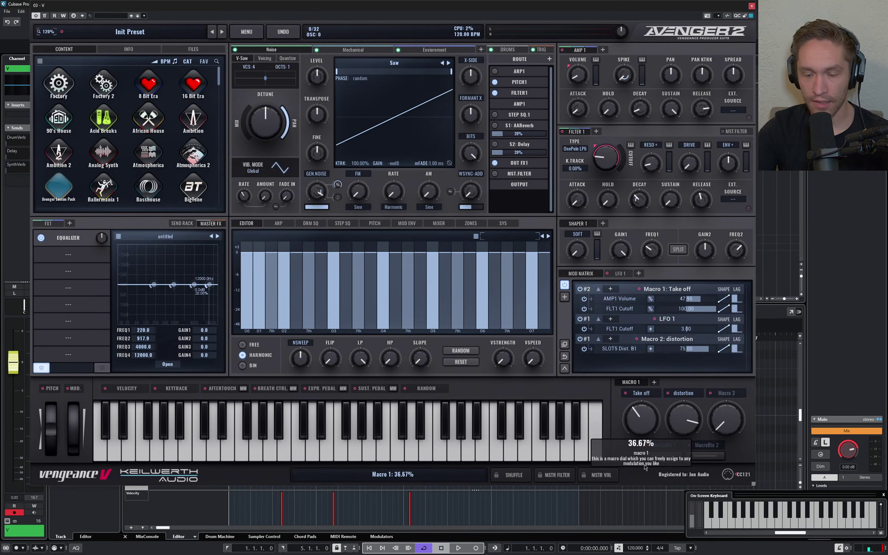
click(167, 364)
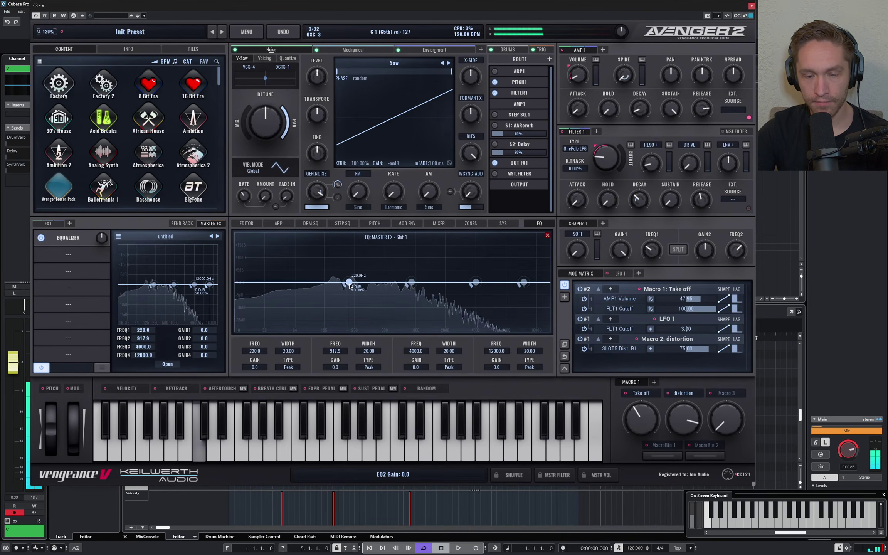
drag(348, 283, 284, 259)
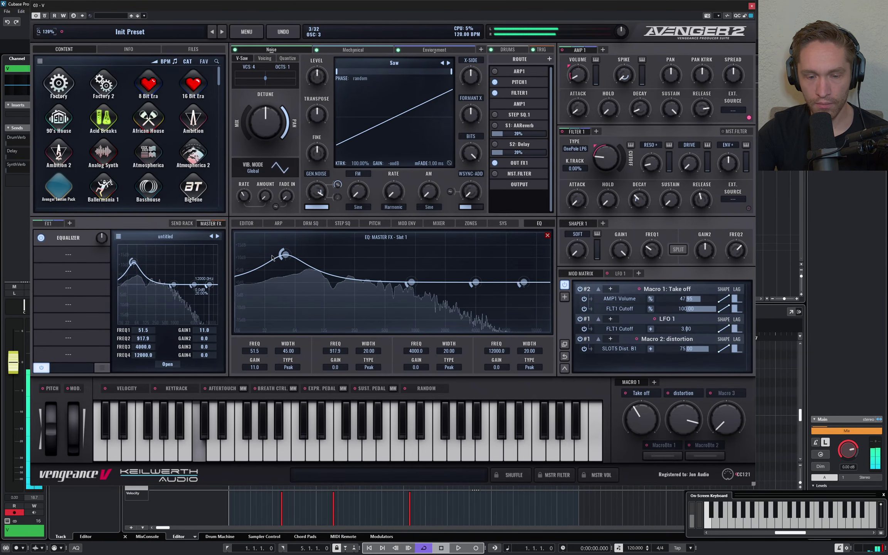
Step: Move the master equalizer's first band to 71.3 Hz with 12.3 gain and audition it with Take off at 100% and distortion at 93.75%
drag(285, 254, 298, 253)
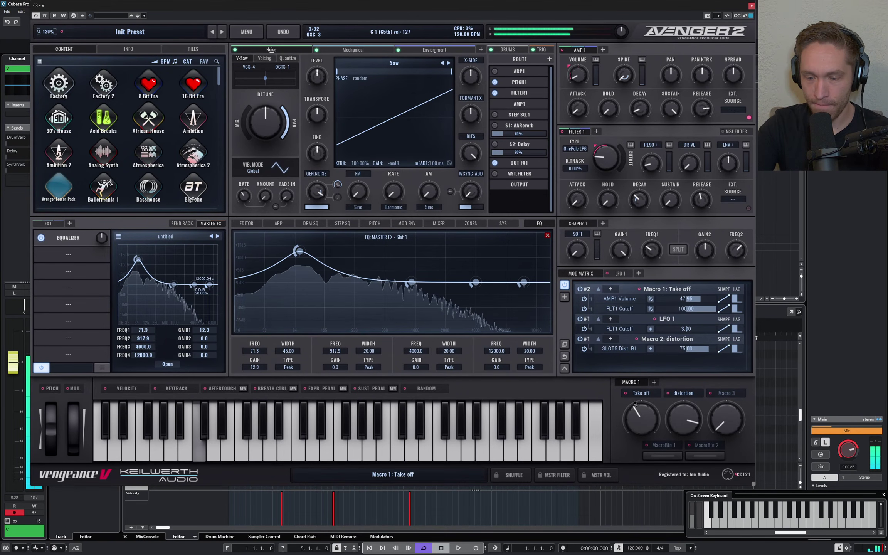
drag(634, 403, 663, 369)
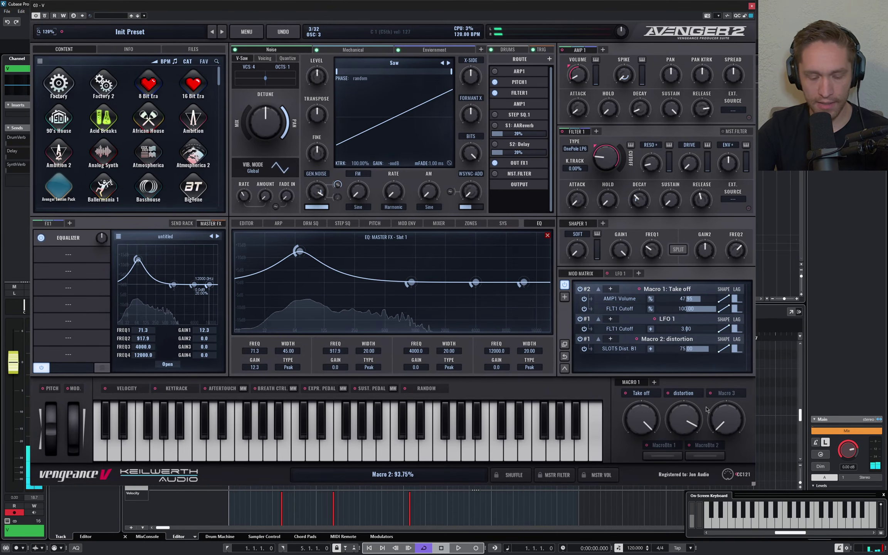
key(z)
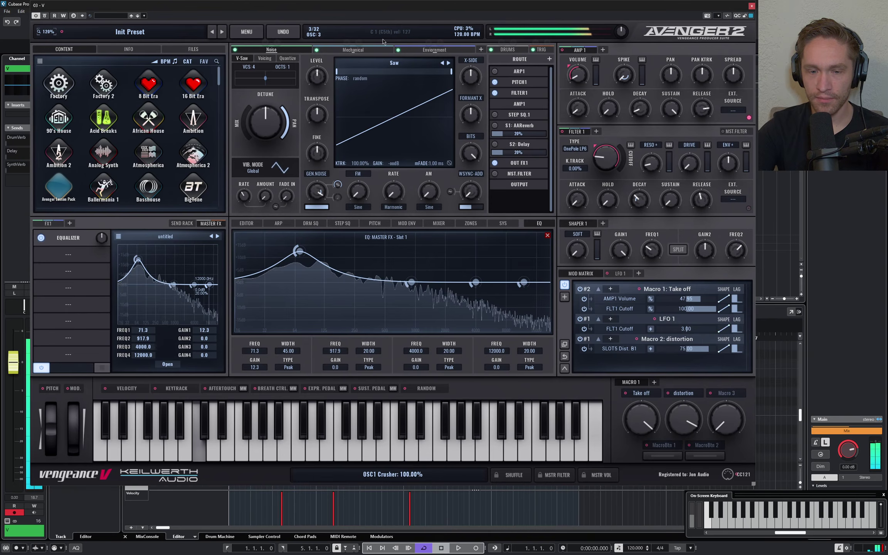
Step: Select the Mechanical oscillator and audition the sound while lowering the Take off macro to 0%
click(353, 50)
scroll(316, 196, up, 3)
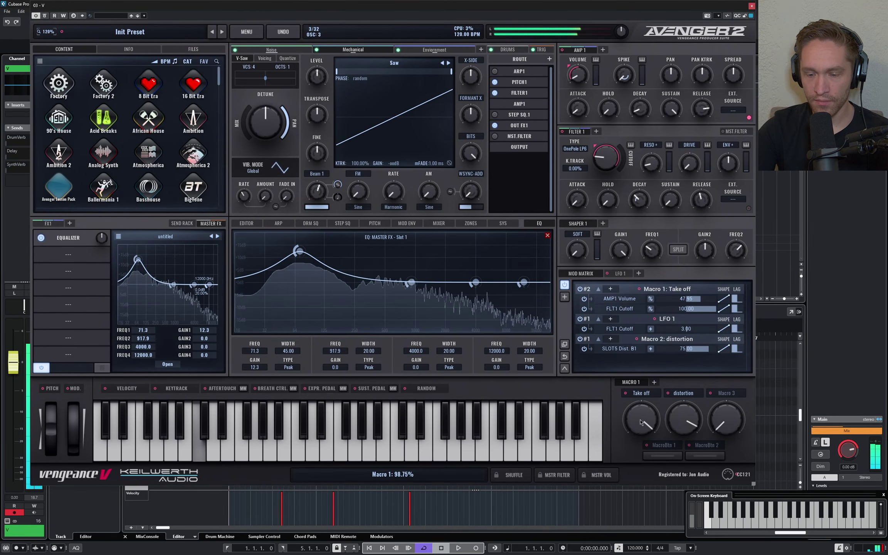
scroll(640, 441, down, 5)
scroll(639, 440, down, 2)
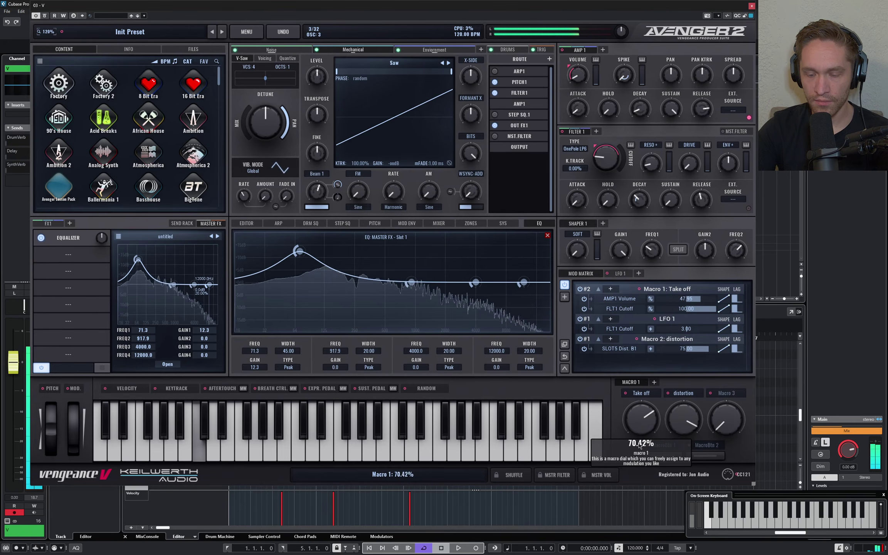
drag(637, 456, 628, 484)
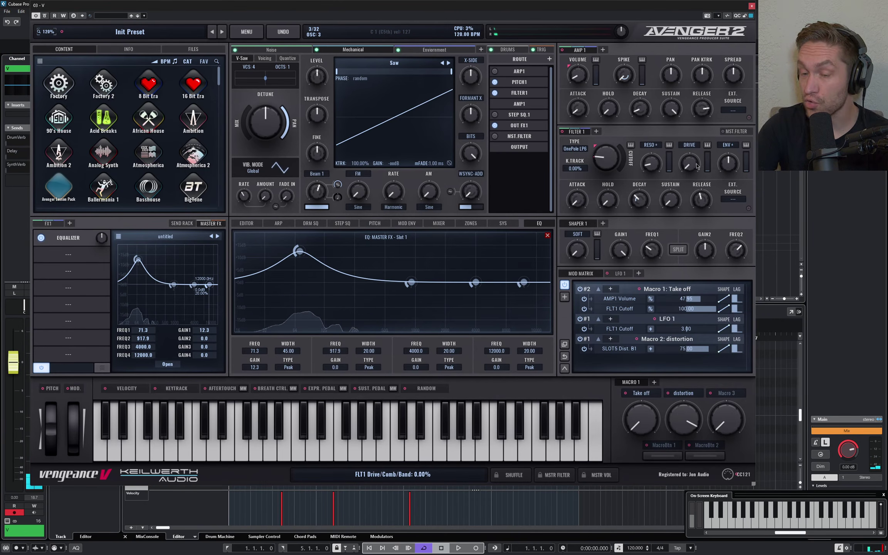
Step: Try the ANA LP12 low-pass type on Filter 1 and audition it by sweeping the Take off macro up and down
click(574, 148)
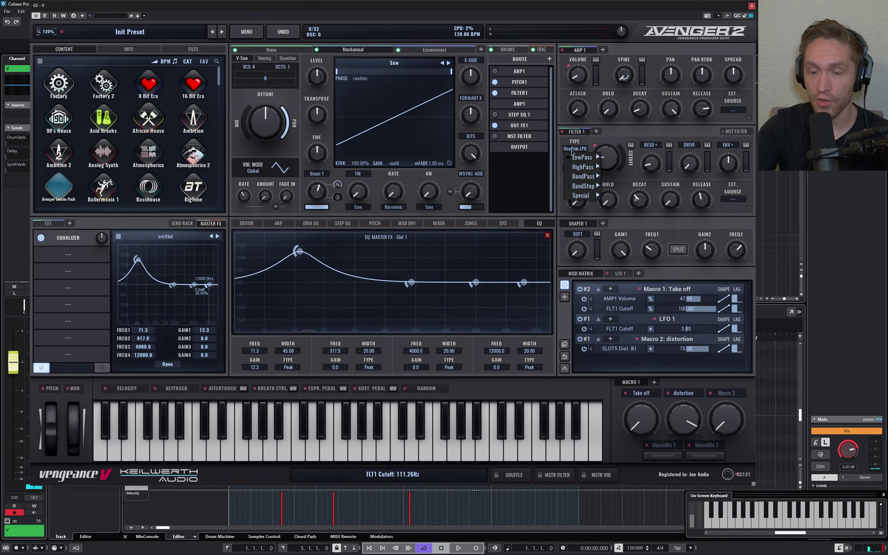
mouse_move(578, 158)
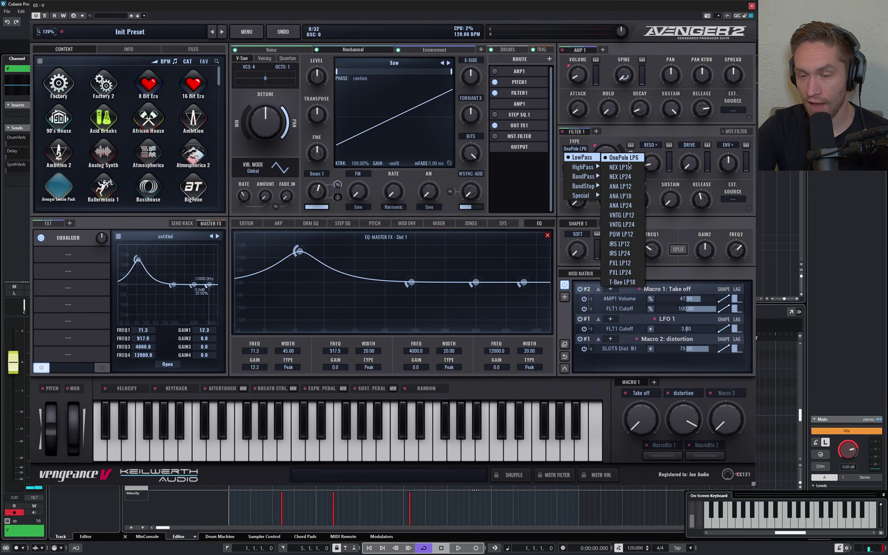
click(635, 188)
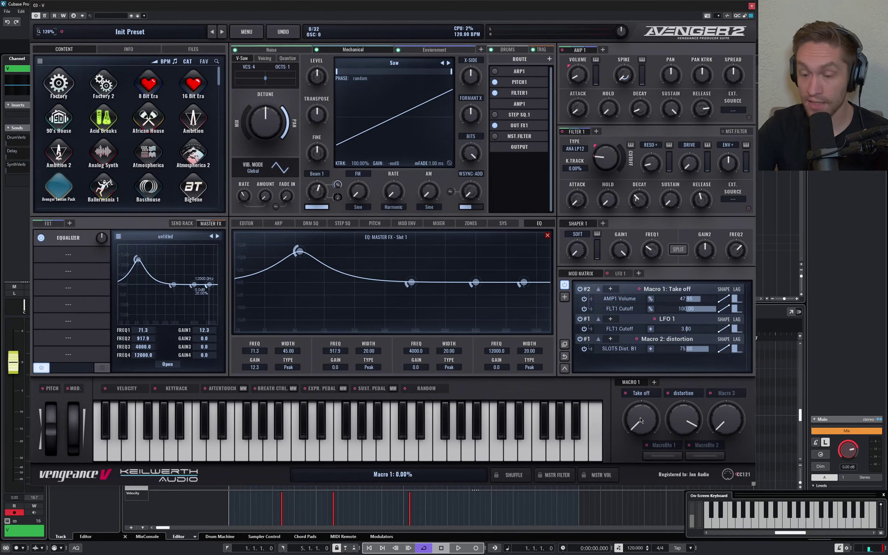
scroll(650, 165, up, 1)
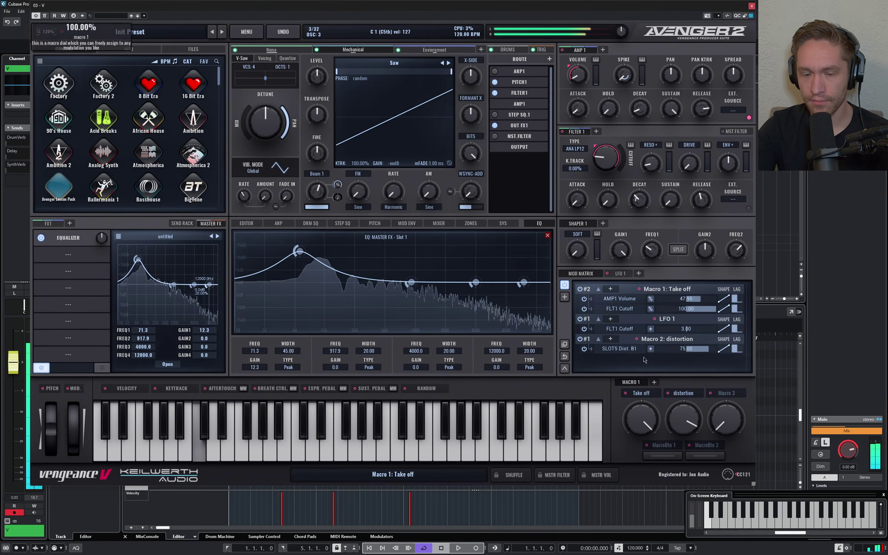
scroll(652, 166, up, 1)
drag(646, 427, 649, 467)
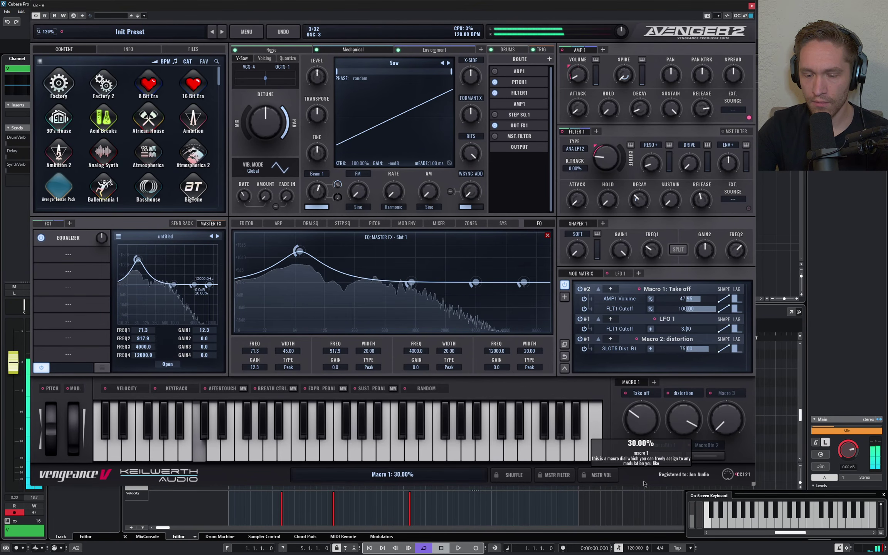
drag(641, 499, 642, 474)
Step: Set Filter 1's type back to the OnePole LP6 low-pass and raise its drive
click(579, 154)
mouse_move(596, 192)
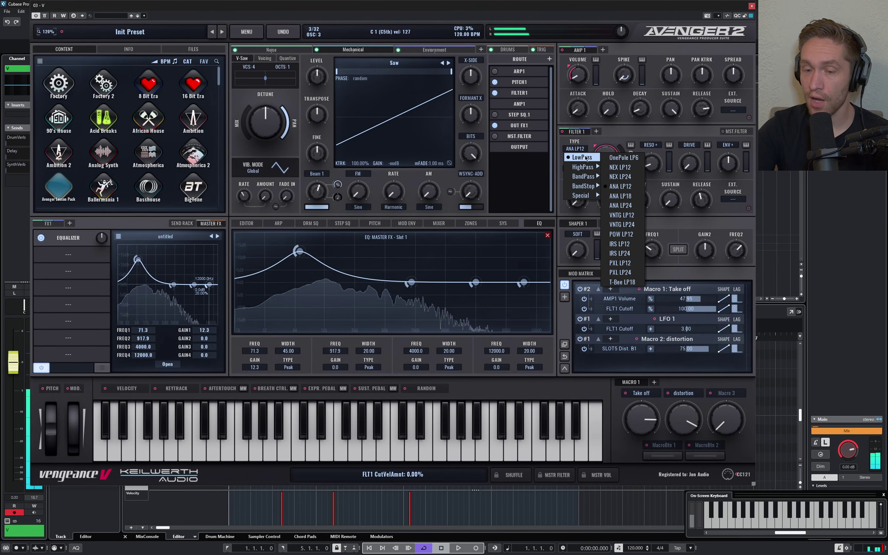
click(620, 157)
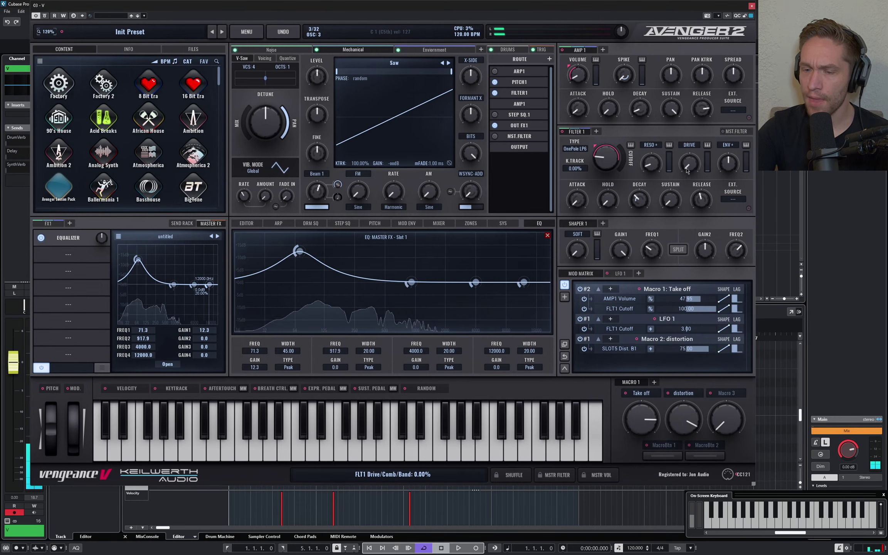
drag(687, 170, 688, 146)
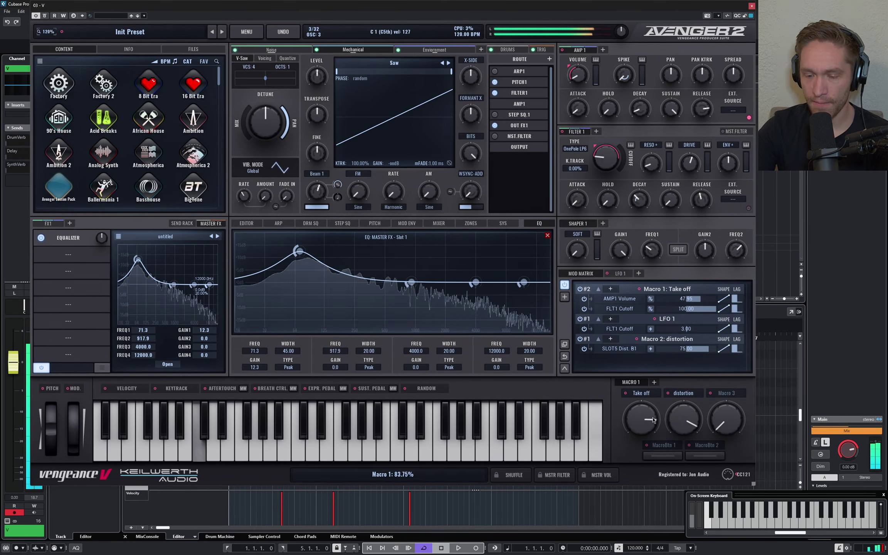
Step: Audition the driven filter with Take off macro sweeps, first on the Mechanical oscillator and finally on the Noise oscillator
drag(646, 417, 649, 434)
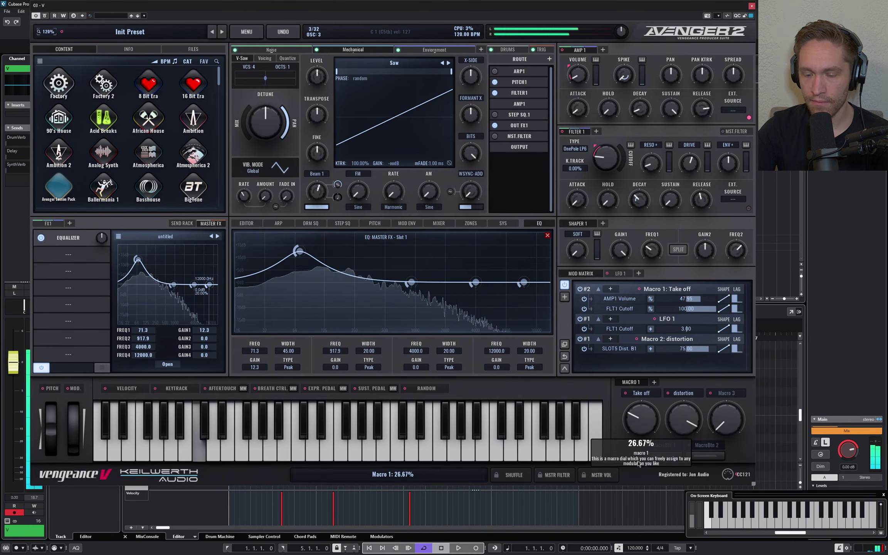
drag(639, 463, 639, 468)
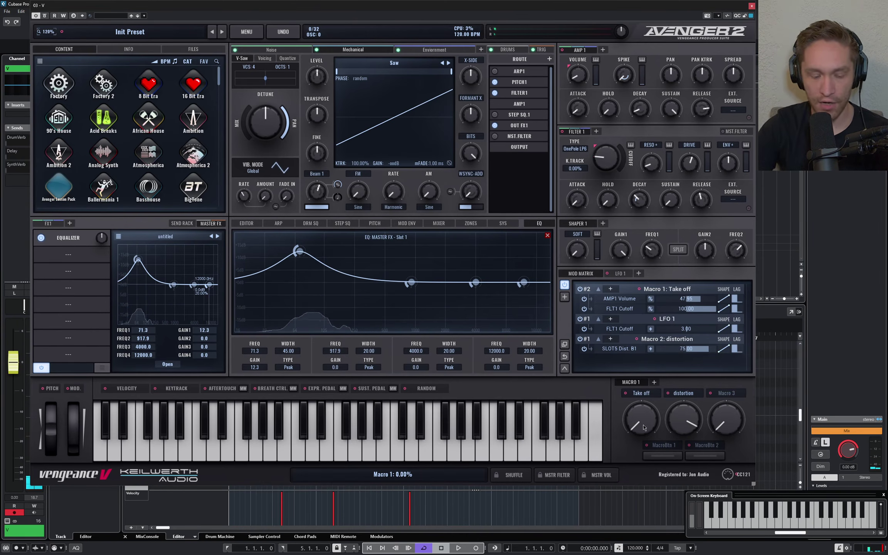
drag(643, 427, 636, 371)
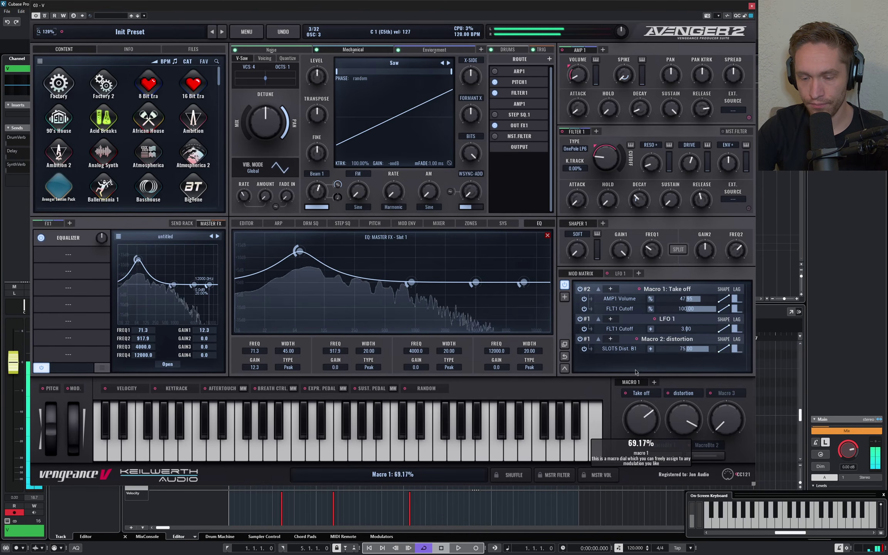
click(288, 50)
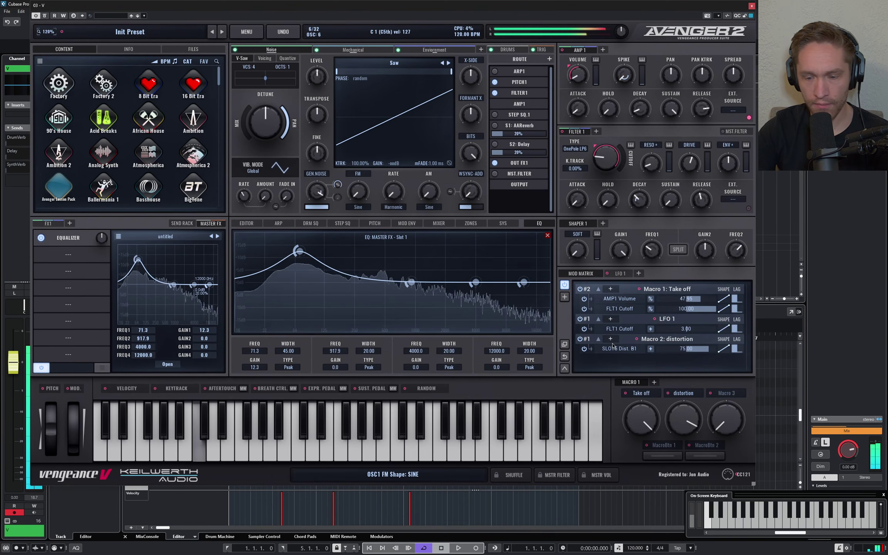
drag(642, 426, 639, 497)
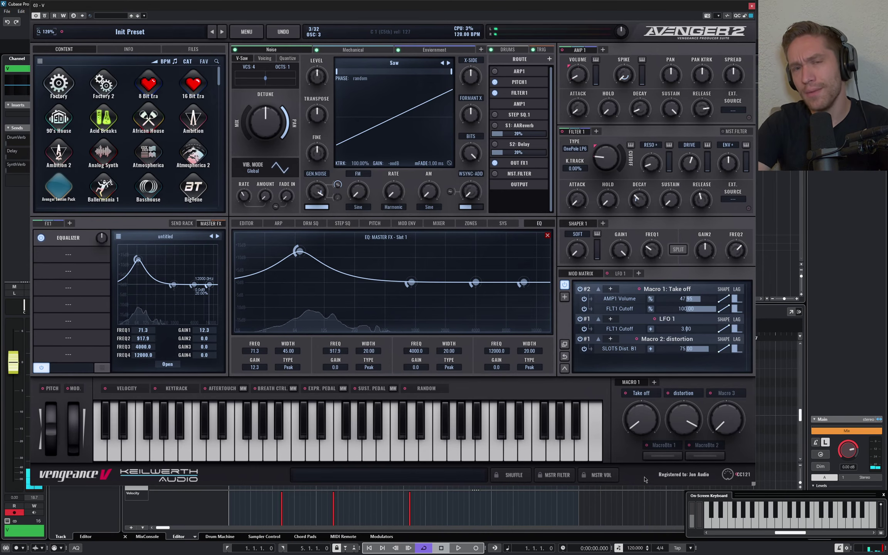
Step: Raise the Take off macro to 100%, try panning Amp 1 while the sound plays, and reset its pan to center
mouse_move(637, 416)
drag(638, 416, 639, 370)
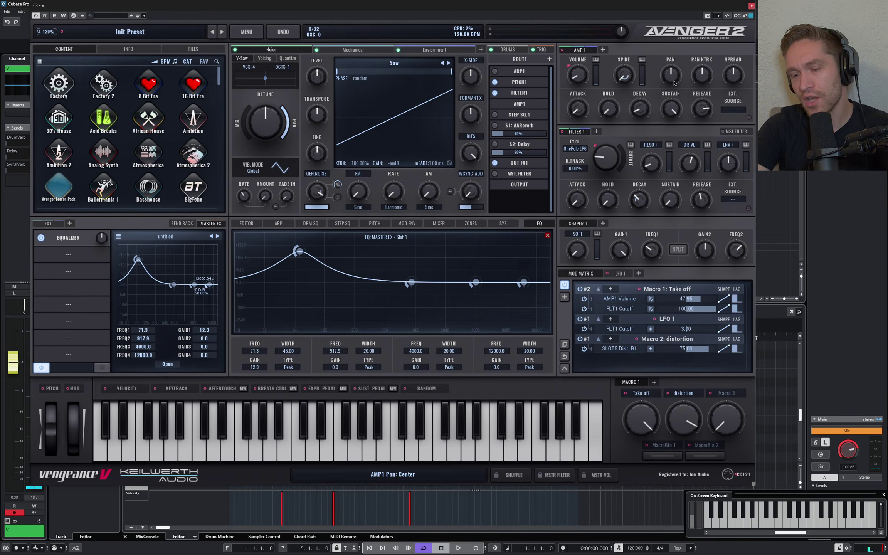
mouse_move(671, 79)
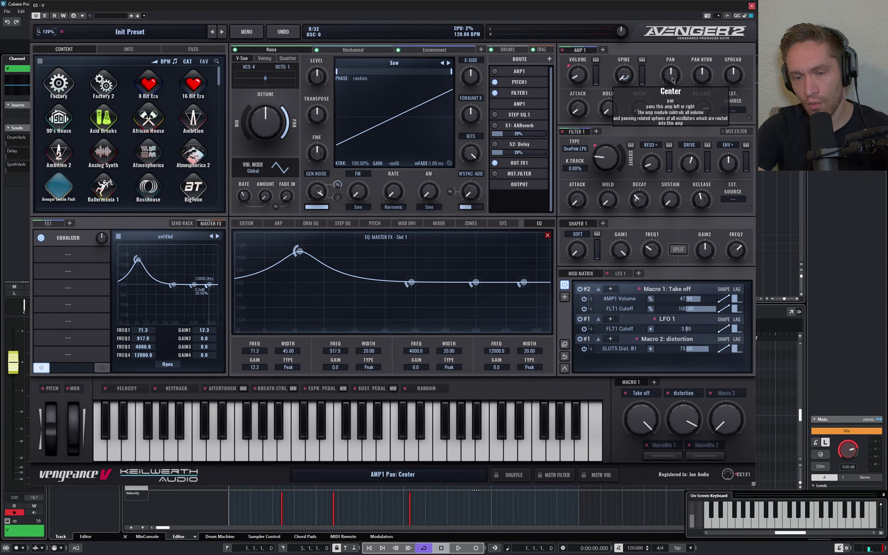
drag(673, 81, 679, 138)
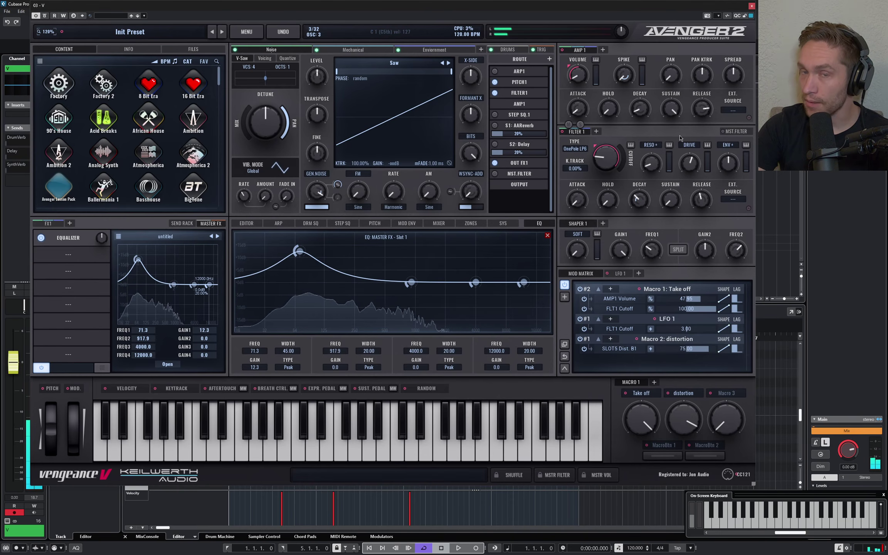
double_click(671, 77)
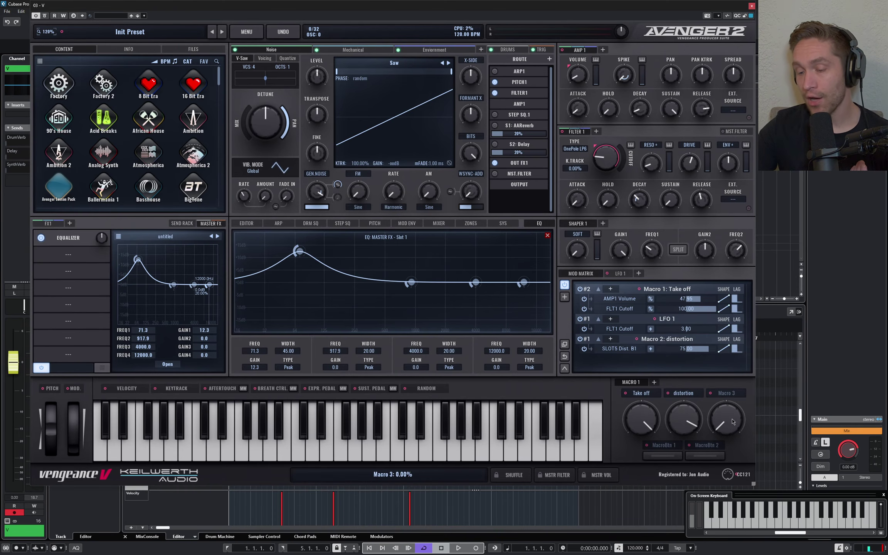
Step: Set Macro 3 to 50.42% and assign it to modulate Amp 1's pan
mouse_move(732, 421)
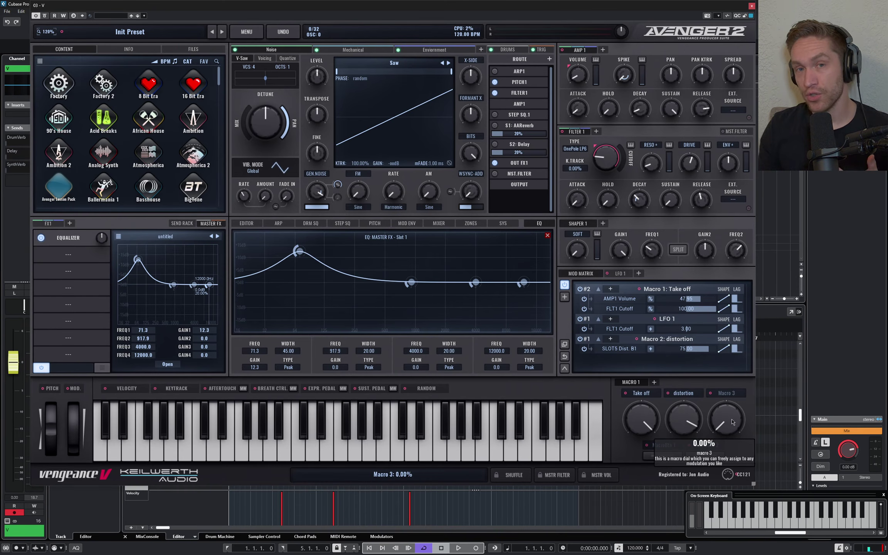
drag(732, 421, 728, 377)
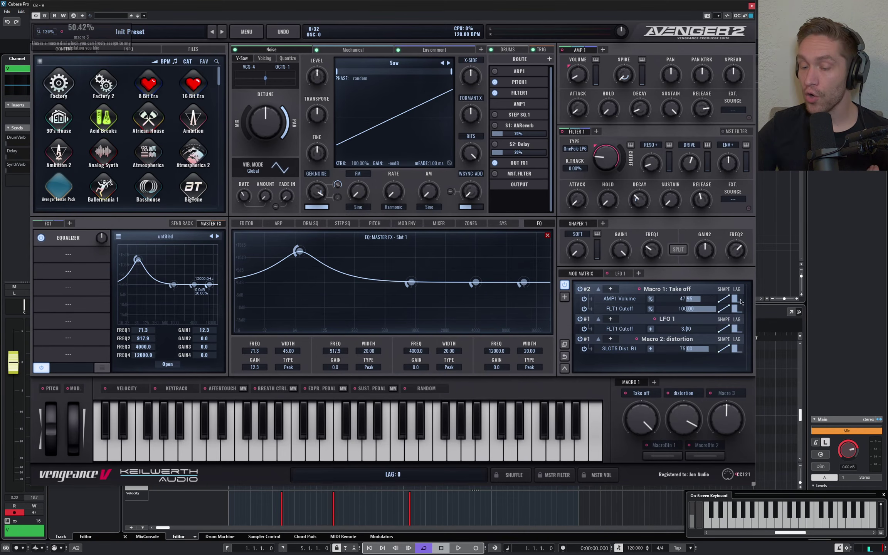
mouse_move(672, 80)
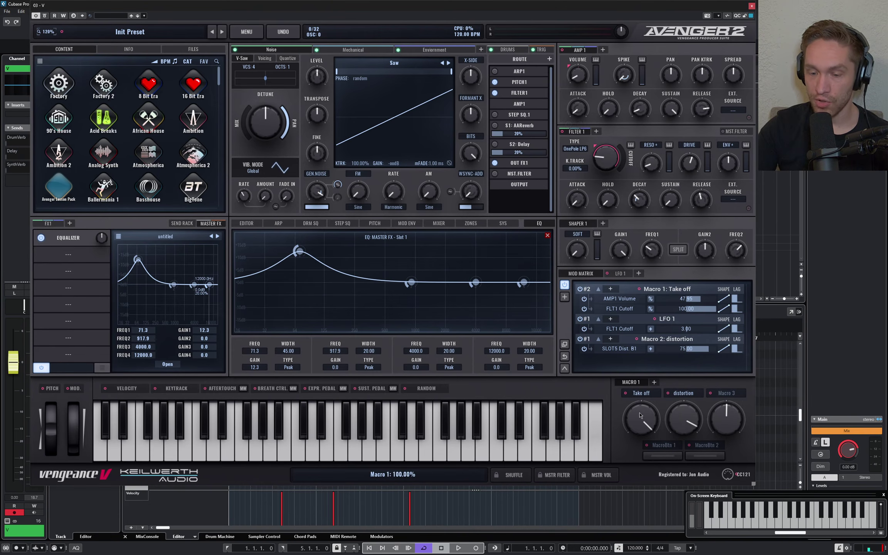
mouse_move(670, 430)
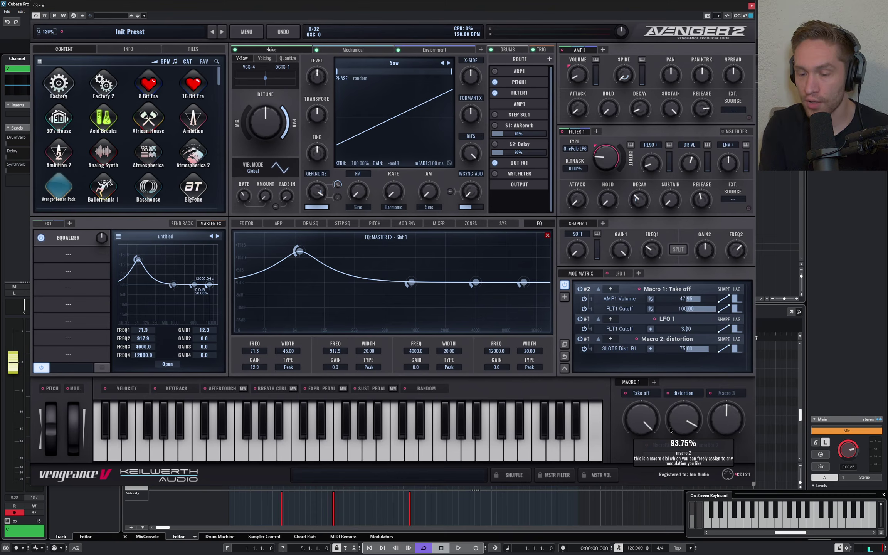
mouse_move(727, 415)
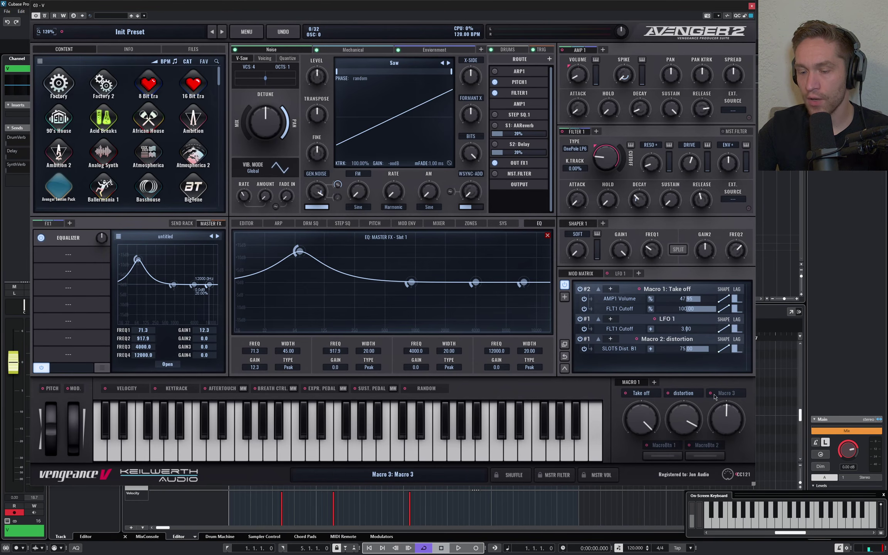
drag(720, 393, 671, 73)
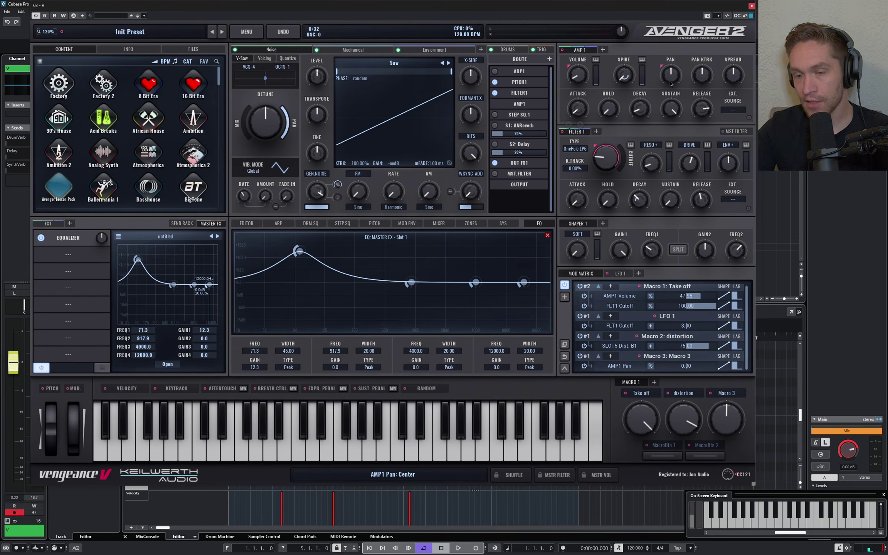
drag(671, 83, 672, 123)
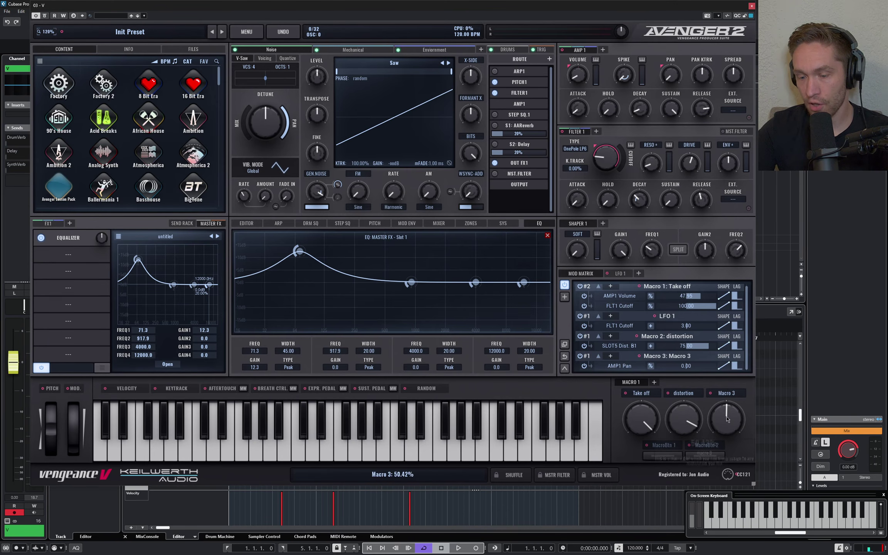
Step: Set the Amp 1 pan modulation amount of Macro 3 to 100 and sweep Macro 3 through its range
drag(727, 420, 727, 443)
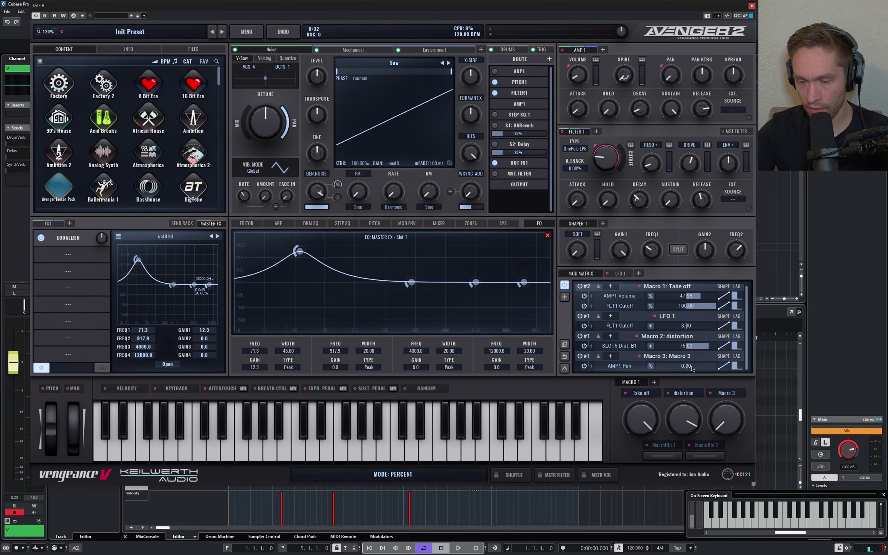
drag(726, 424, 726, 412)
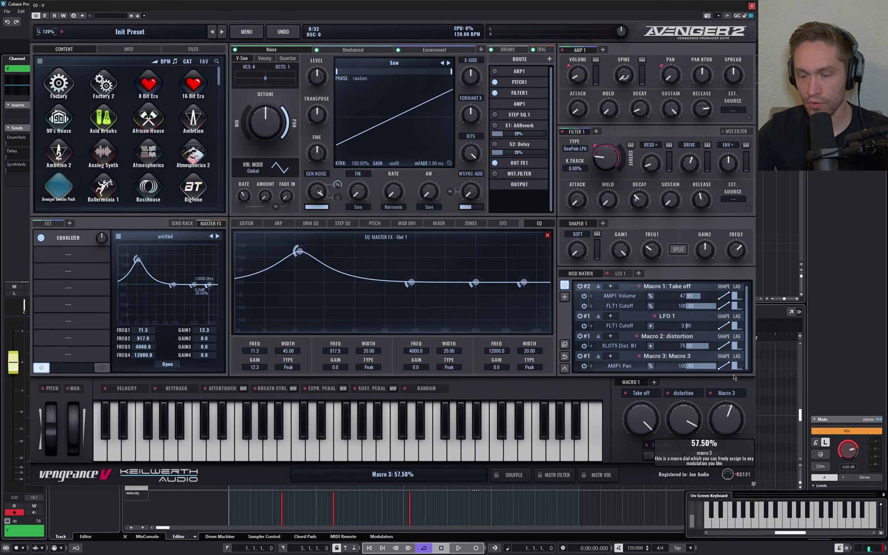
drag(735, 459, 739, 353)
Step: Lower the Take off macro and audition the panning by moving Macro 3, leaving it at 50.42%
drag(641, 420, 649, 467)
drag(727, 418, 727, 429)
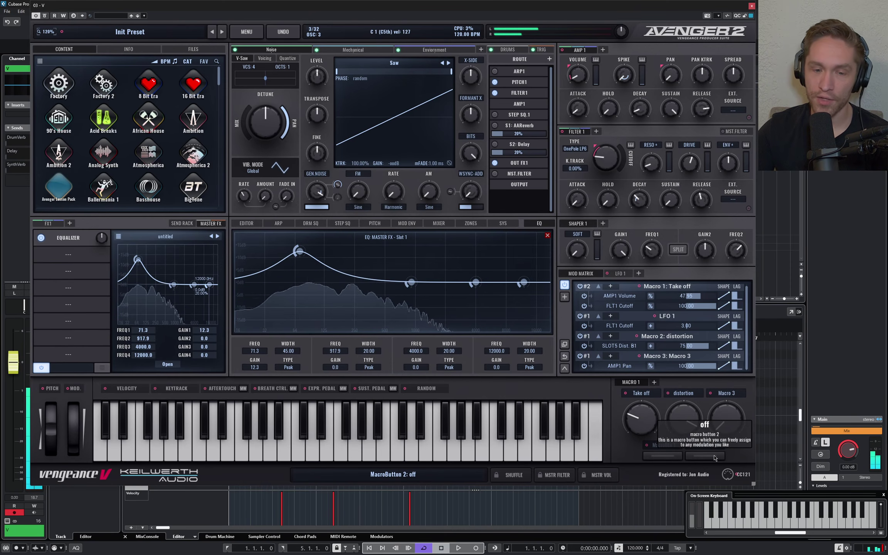
drag(727, 425, 729, 393)
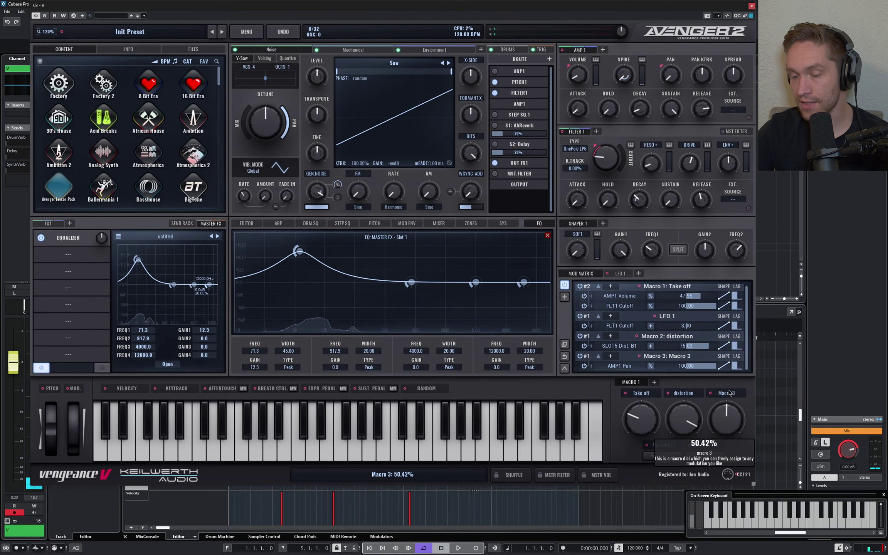
Step: Rename Macro 3 as Position
double_click(727, 393)
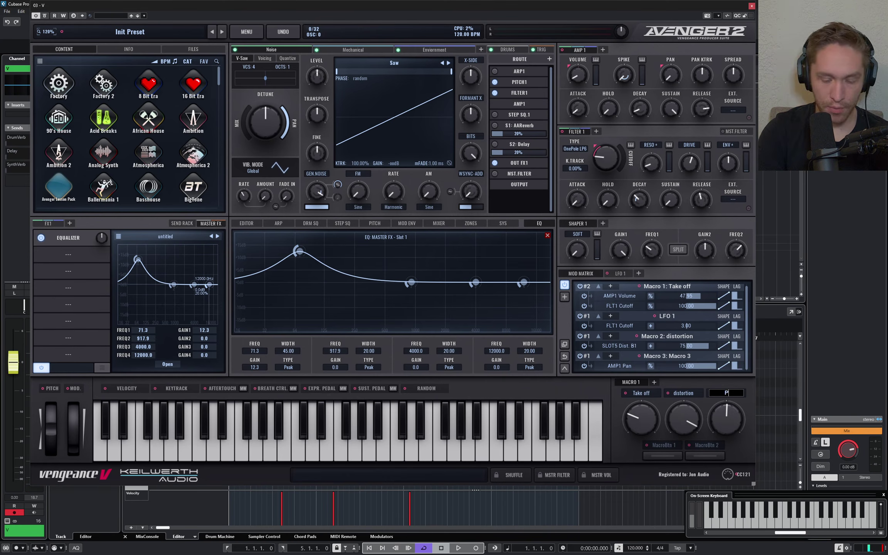
text(Position)
key(Return)
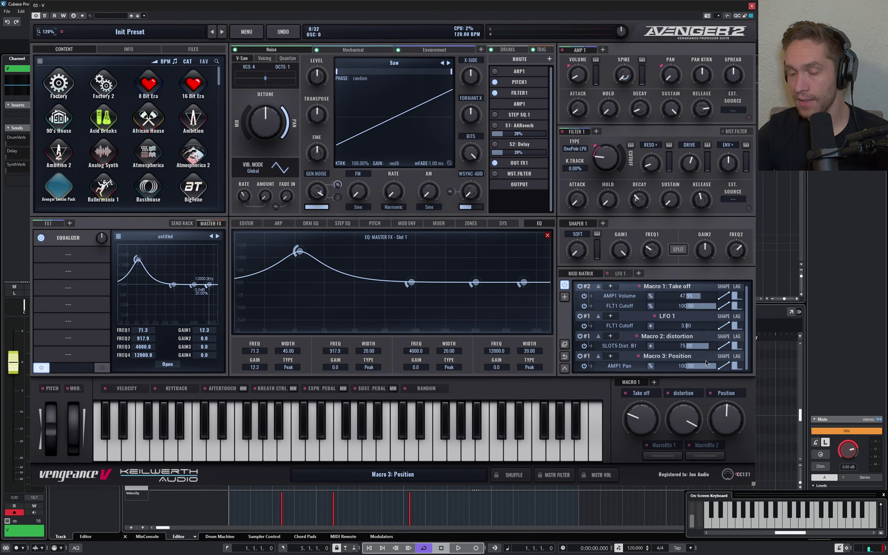
Step: Adjust the distortion and Position macros and set the Take off macro to 15%
drag(680, 424, 647, 427)
drag(726, 421, 727, 411)
mouse_move(642, 425)
mouse_down()
mouse_move(651, 361)
mouse_move(643, 426)
mouse_up()
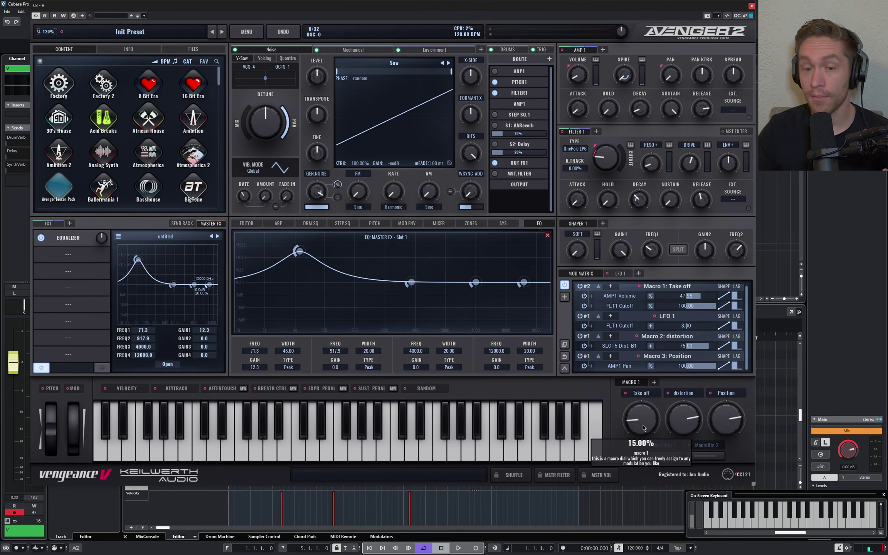
Step: Show the Environment oscillator, raise the Take off macro to 100%, and set the Position macro to 88.75% while the sound plays
click(434, 49)
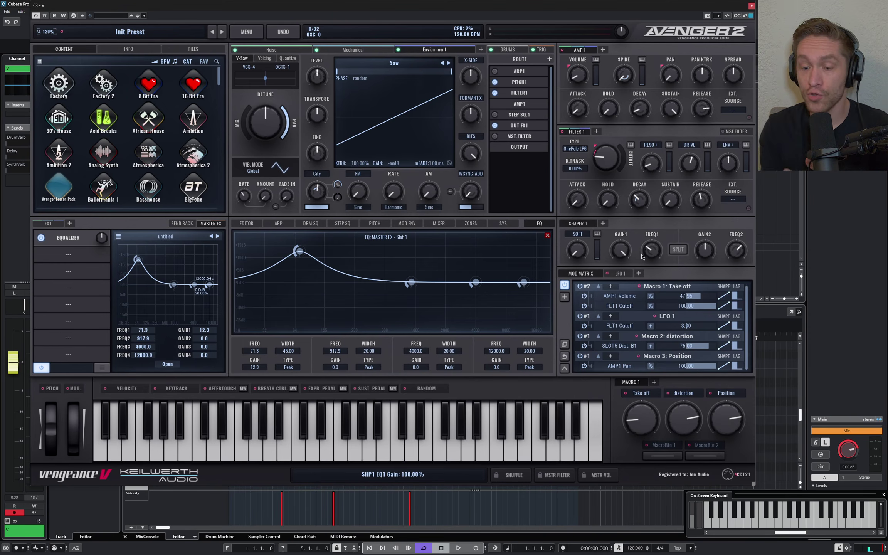
mouse_move(578, 77)
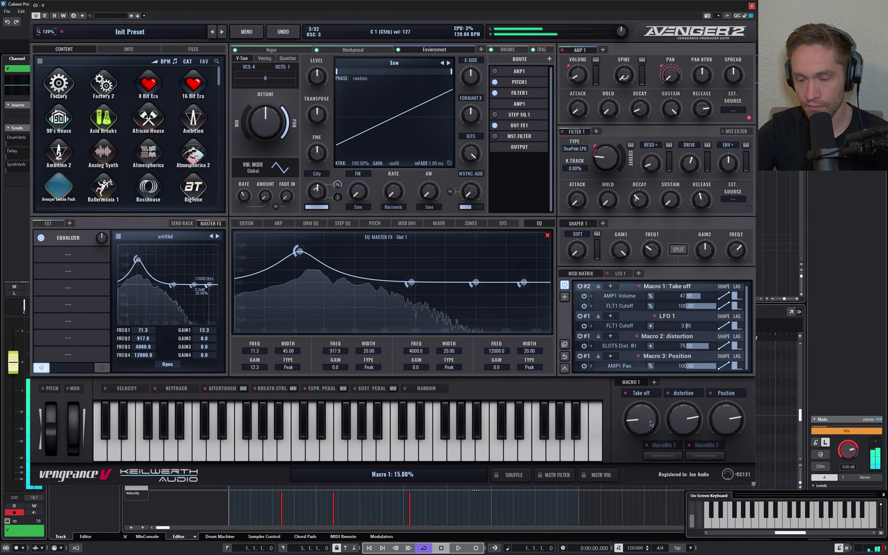
drag(641, 429, 642, 397)
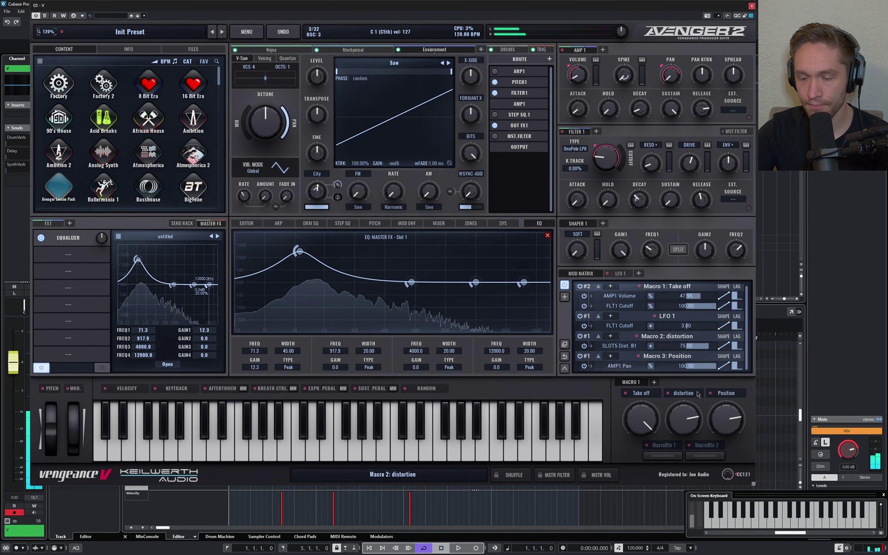
drag(728, 420, 741, 414)
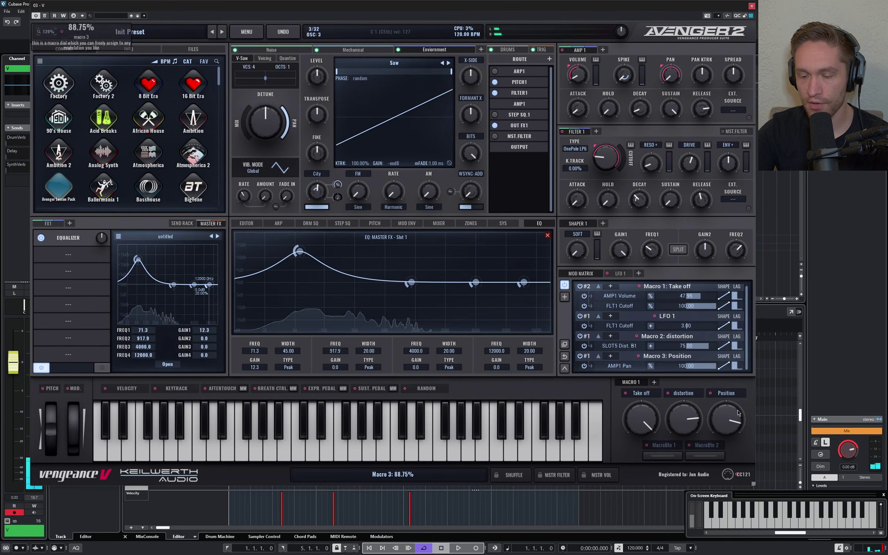
Step: Lower the Take off macro to its minimum while auditioning the sound
click(643, 419)
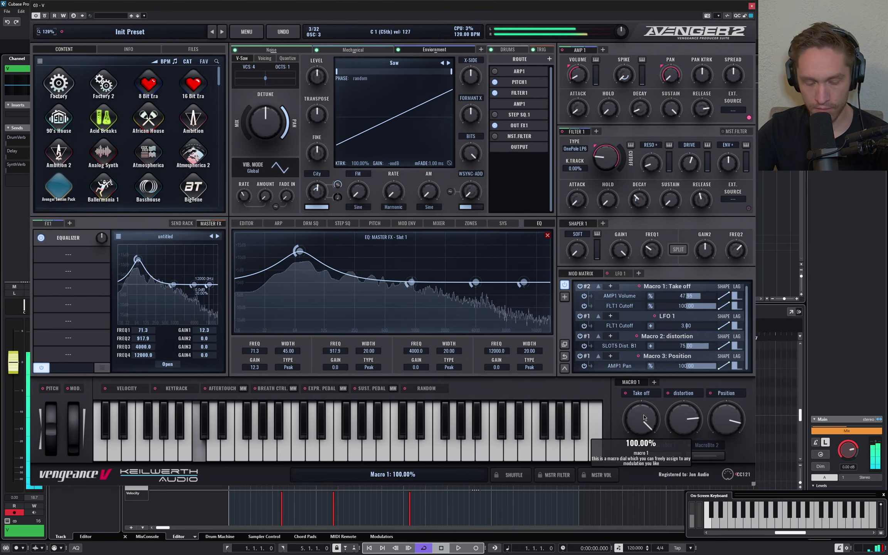
drag(643, 419, 638, 477)
drag(643, 435, 646, 453)
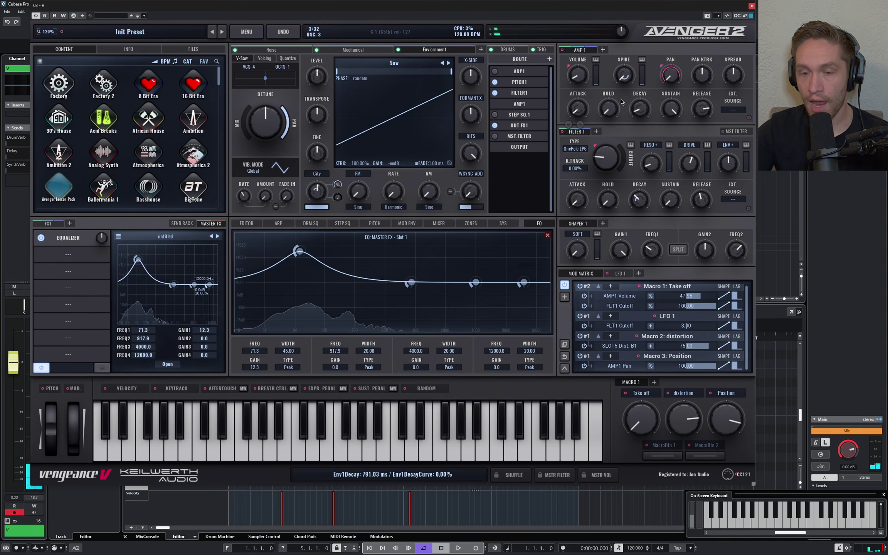
Step: Sweep the Take off macro and reshape the first master EQ band to 57.5 Hz, gain 13.2 and width 53.50
drag(640, 420, 641, 378)
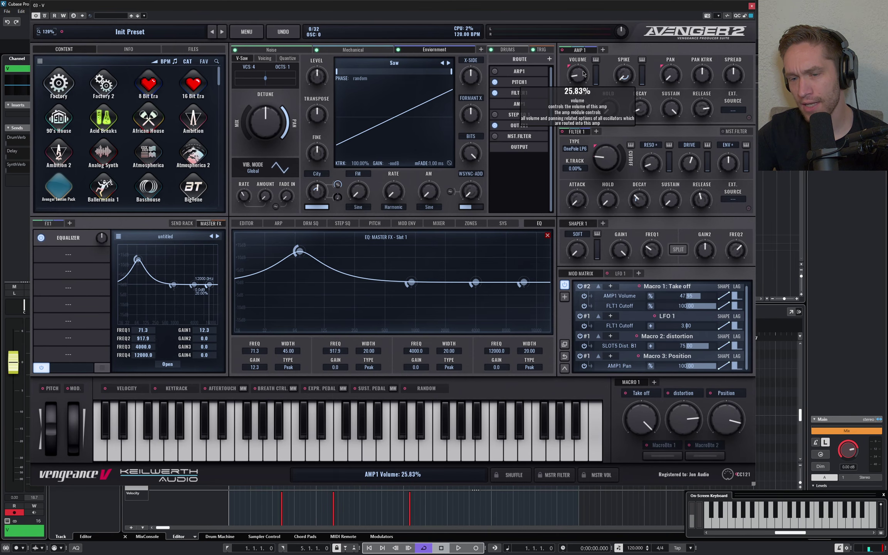
mouse_move(649, 410)
mouse_down()
mouse_move(655, 428)
mouse_move(679, 436)
mouse_move(694, 415)
mouse_move(704, 422)
mouse_move(643, 432)
mouse_move(636, 471)
mouse_move(646, 420)
mouse_up()
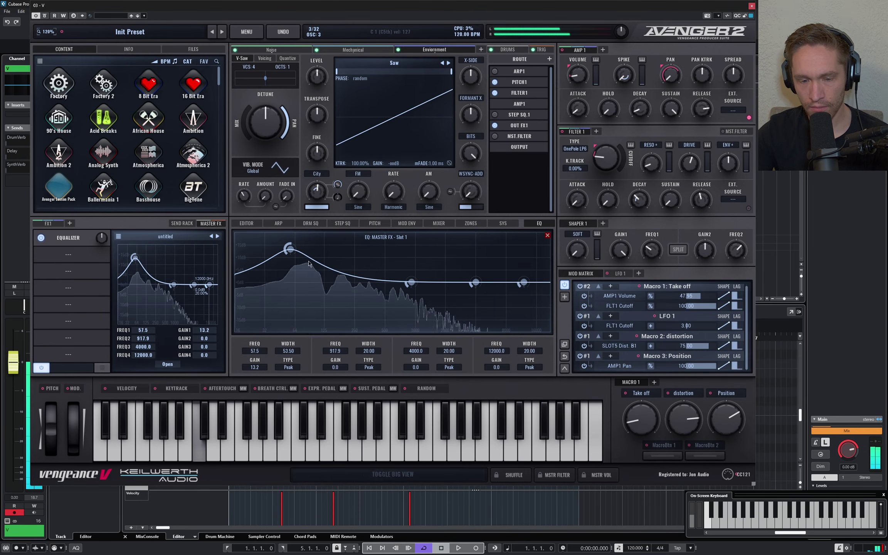
mouse_move(642, 419)
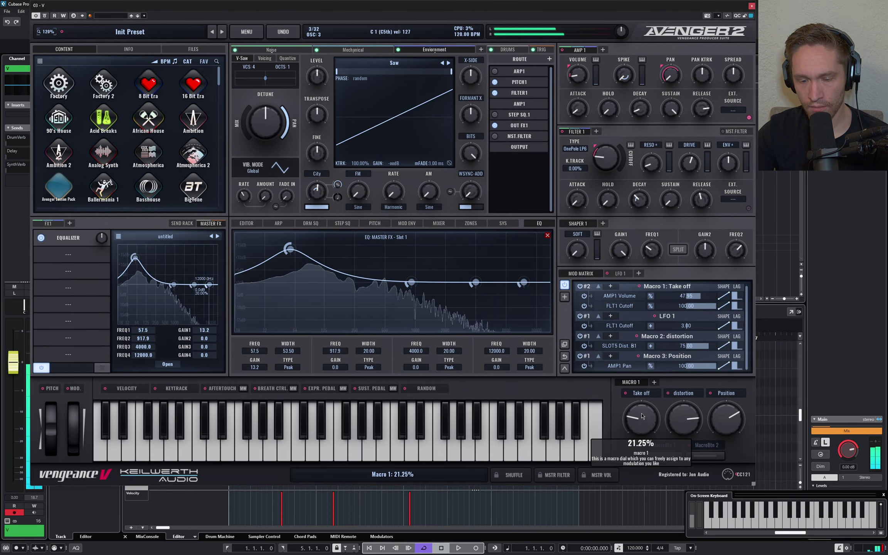
mouse_move(655, 165)
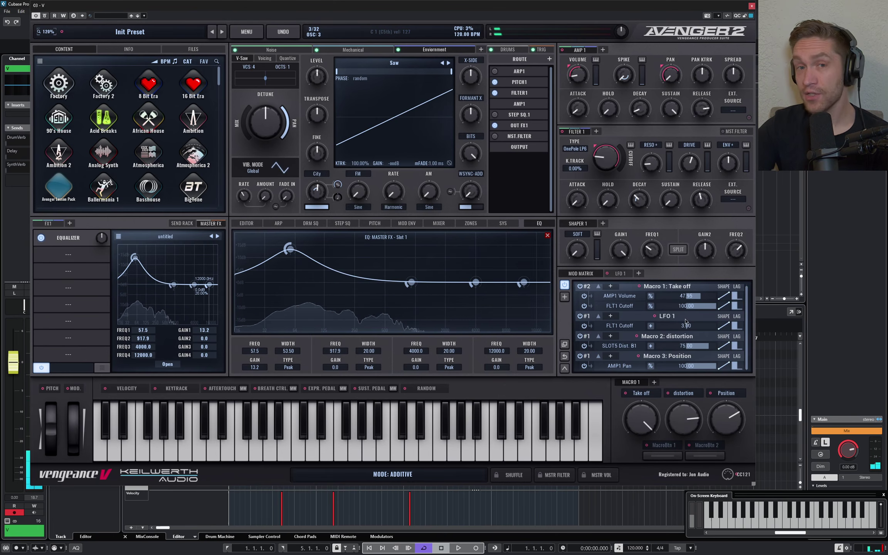
Step: Mute the Environment oscillator and sweep the Take off macro down to its minimum and back up to maximum
drag(646, 417, 642, 443)
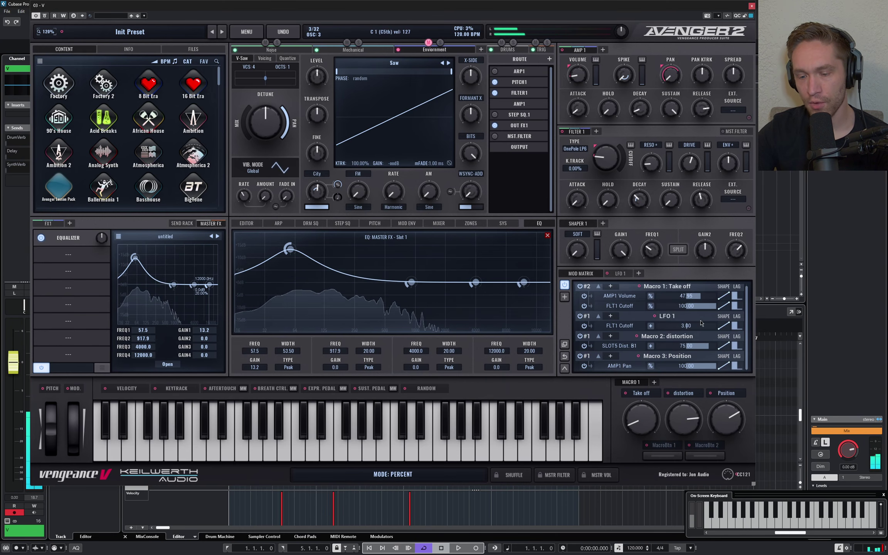
mouse_move(645, 435)
mouse_down()
mouse_move(647, 413)
mouse_move(650, 434)
mouse_up()
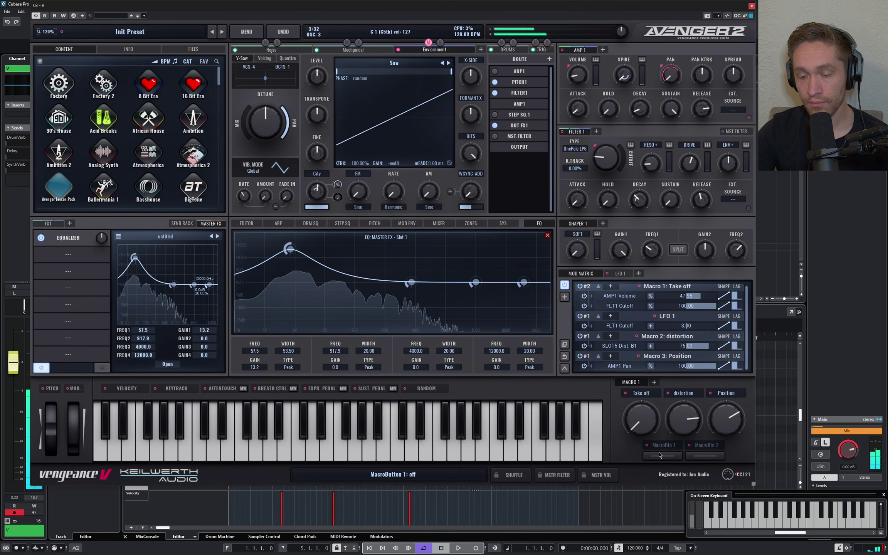
drag(647, 427, 651, 433)
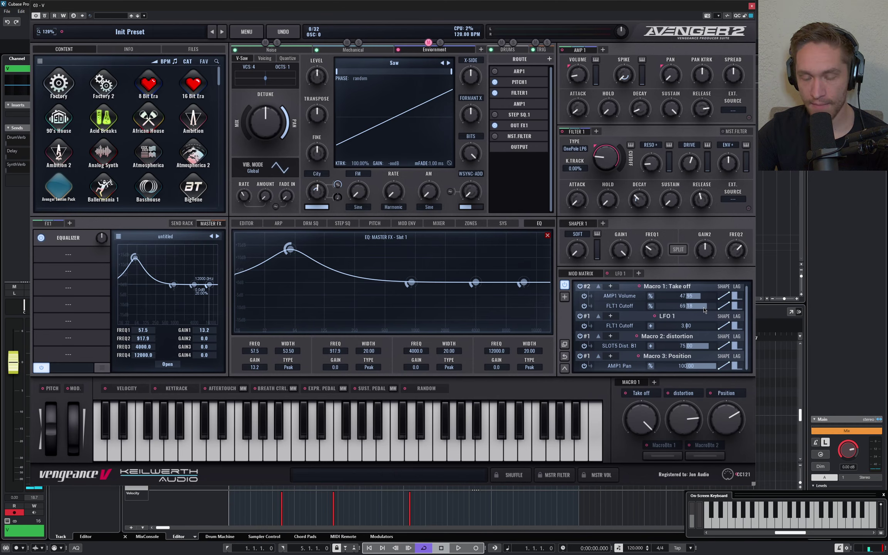
Step: Reduce the Take off macro's modulation of the Filter 1 cutoff to about 42 and lower the cutoff itself
drag(704, 310, 695, 308)
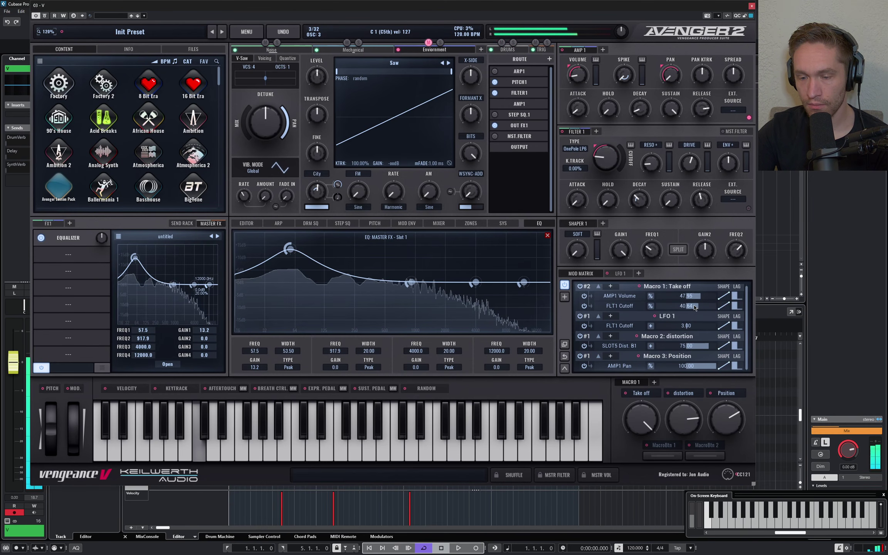
drag(642, 434, 642, 431)
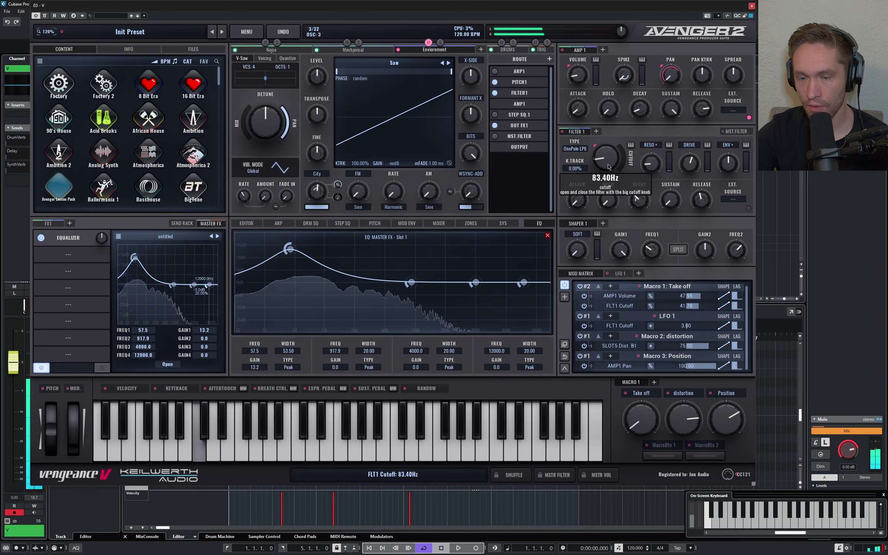
drag(608, 167, 608, 170)
Step: Audition the adjusted filter by sweeping the Take off macro up and back down to its minimum
drag(647, 403, 648, 430)
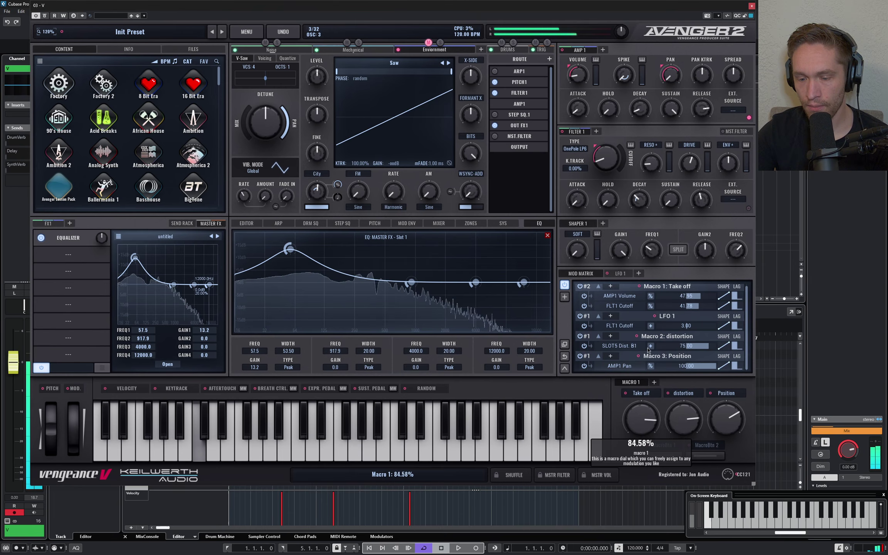
drag(653, 415, 649, 421)
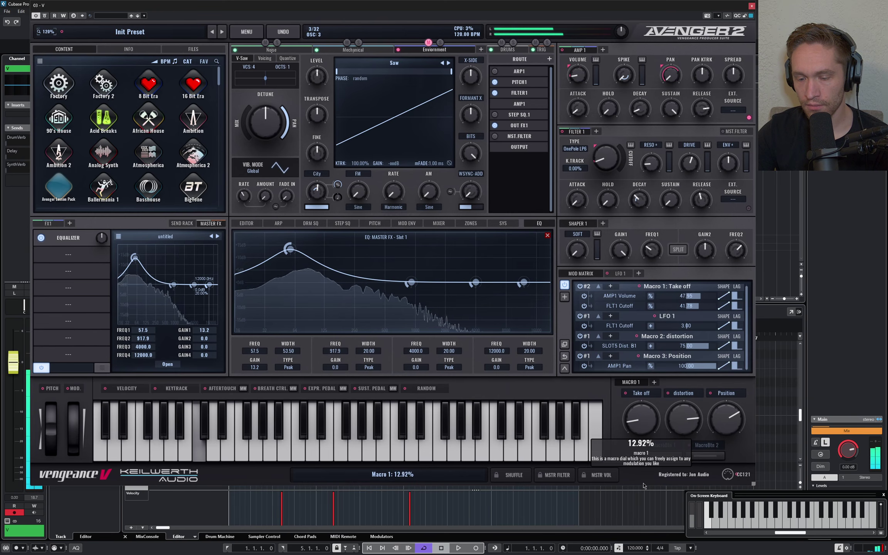
drag(643, 487, 644, 495)
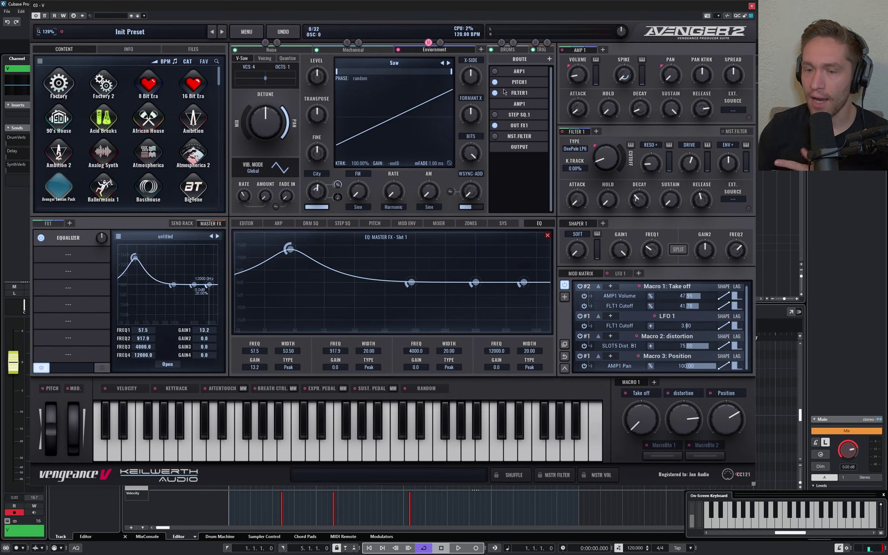
mouse_move(646, 164)
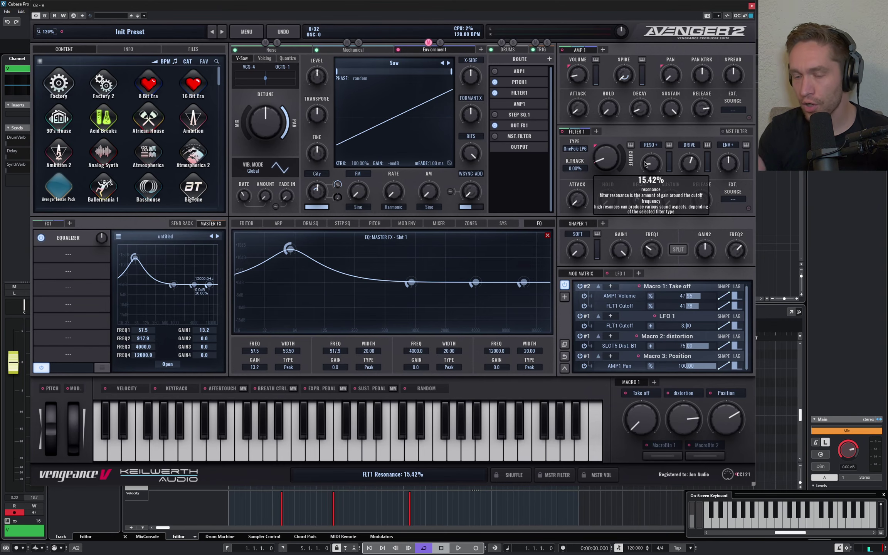